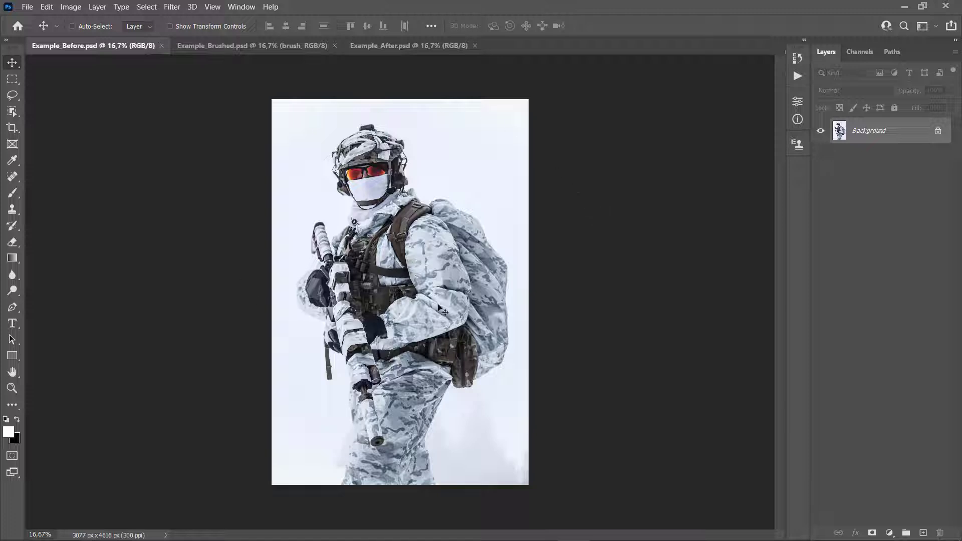
- Look through the brushed and after example documents, examining the finished effect around the soldier up close from helmet to legs
click(254, 46)
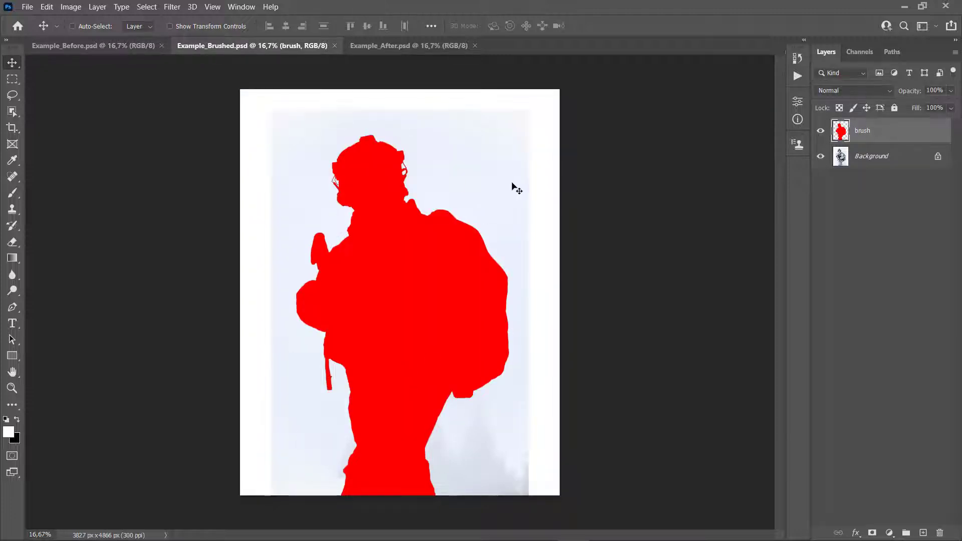
click(383, 47)
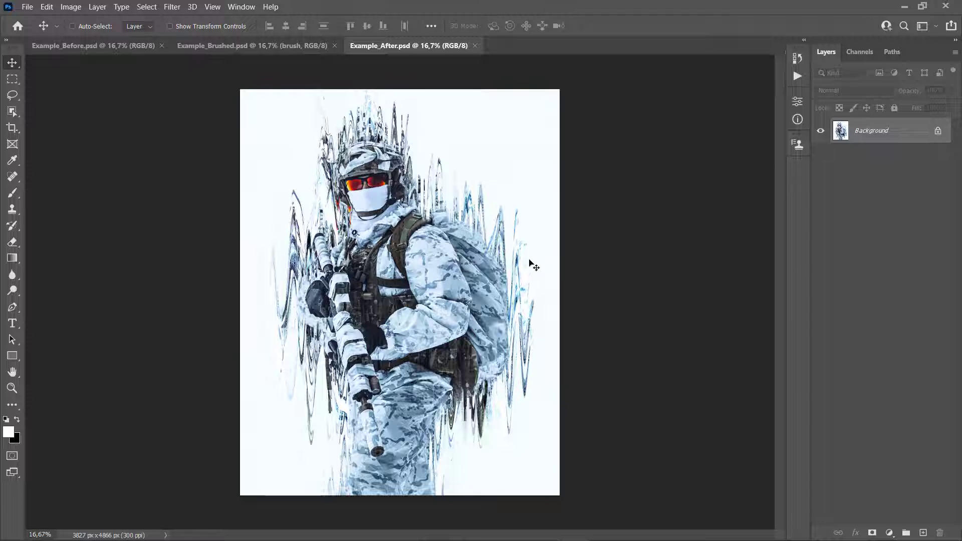
key(z)
click(387, 254)
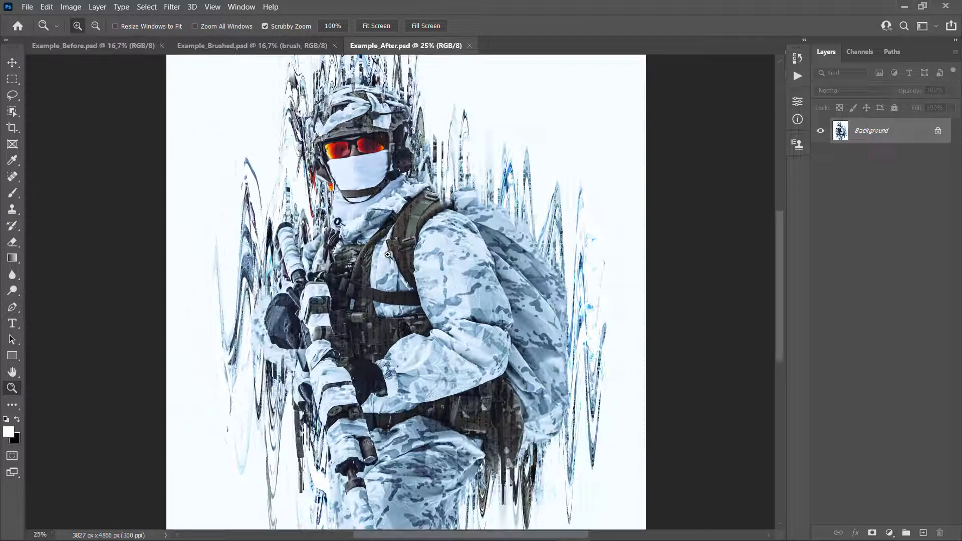
click(386, 232)
key(h)
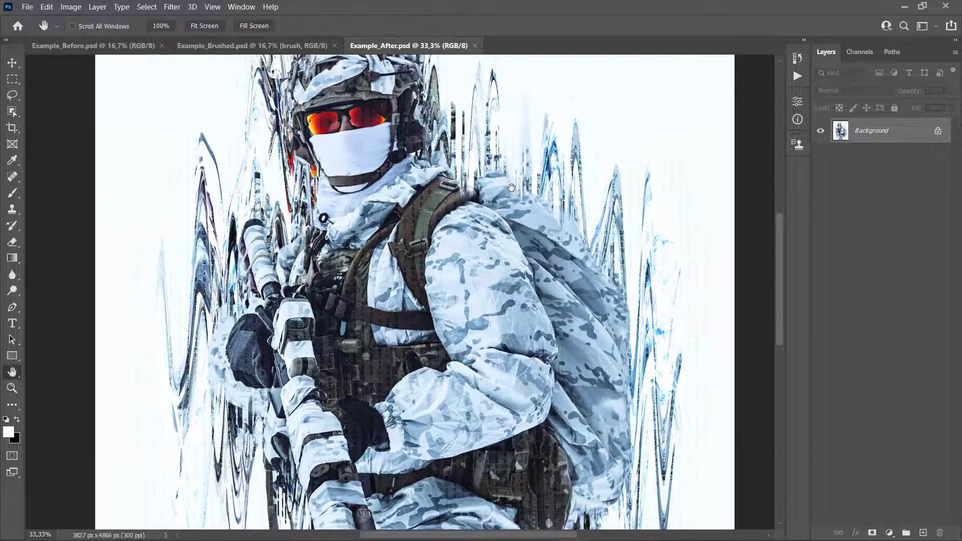
drag(432, 215, 428, 285)
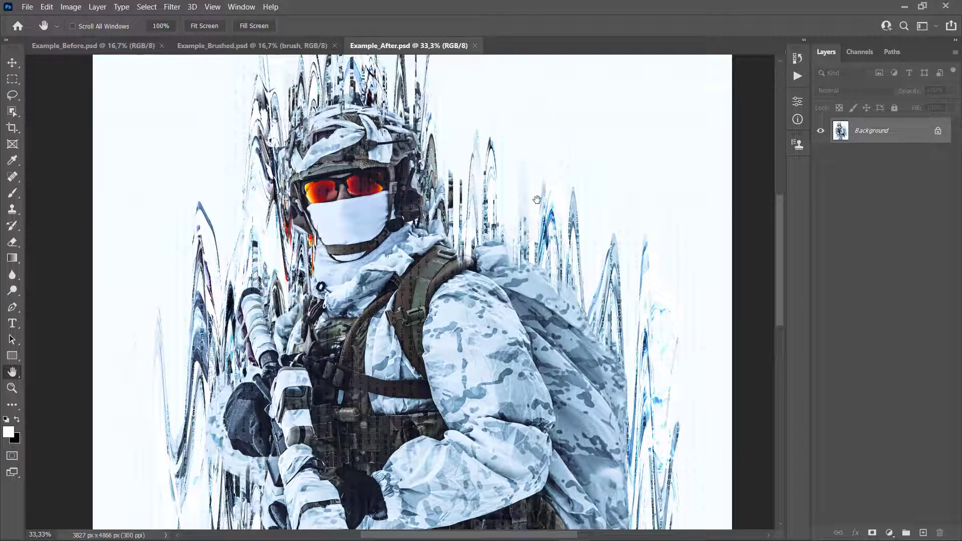
drag(536, 201, 540, 255)
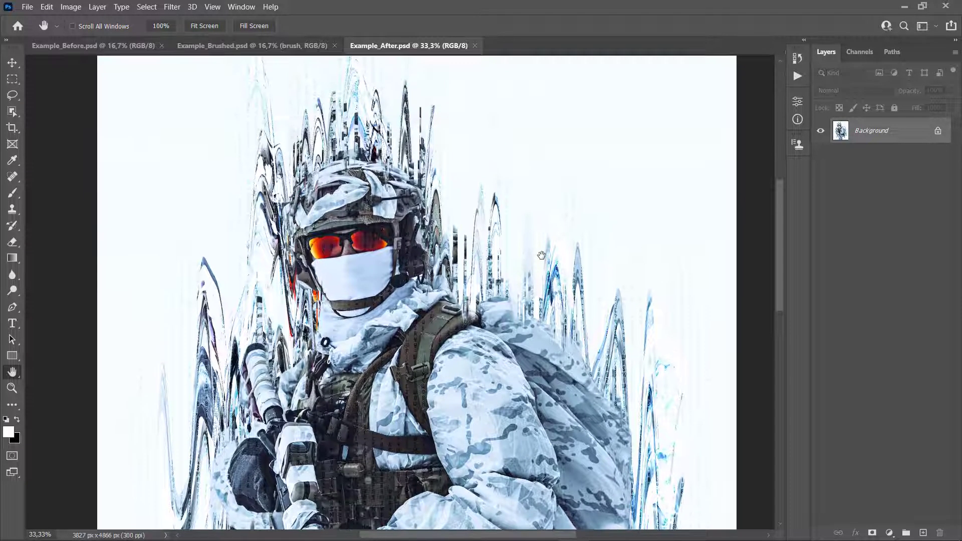
drag(513, 335, 524, 163)
drag(531, 283, 531, 203)
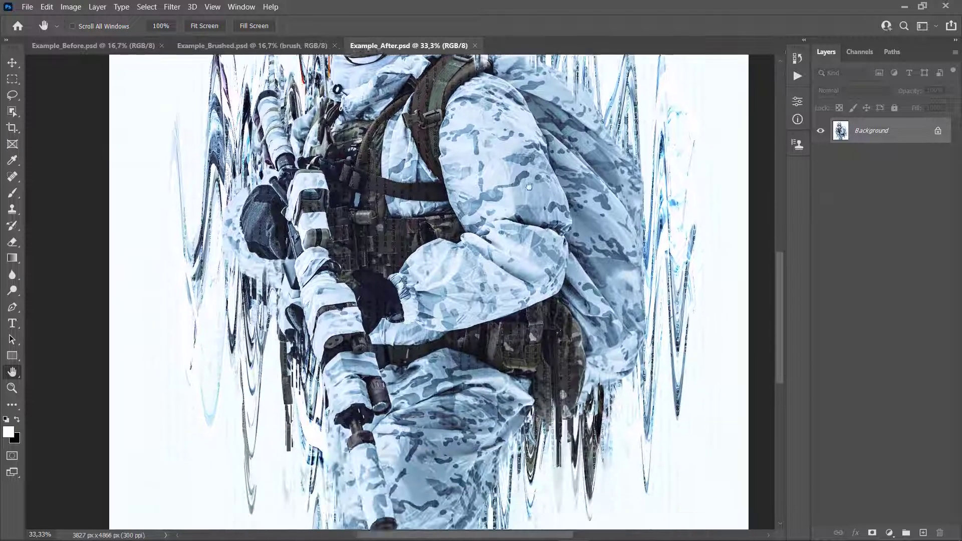
mouse_move(530, 370)
mouse_down()
mouse_move(525, 204)
mouse_move(525, 360)
mouse_up()
scroll(525, 351, up, 6)
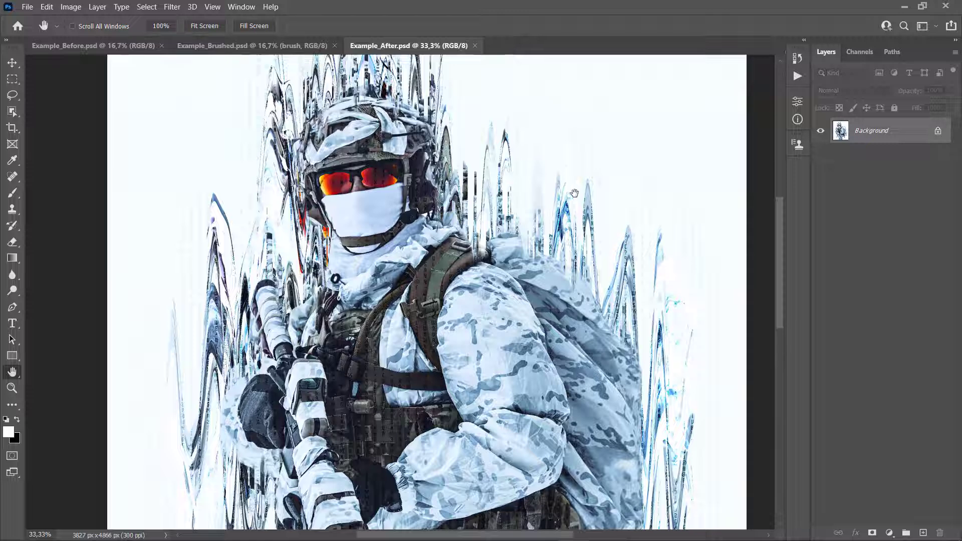
scroll(581, 200, up, 1)
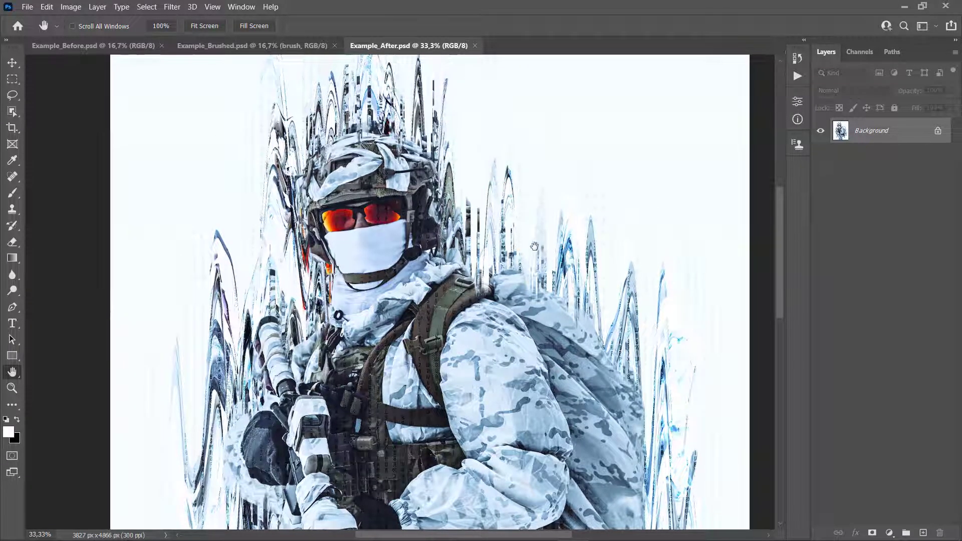
drag(607, 176, 554, 138)
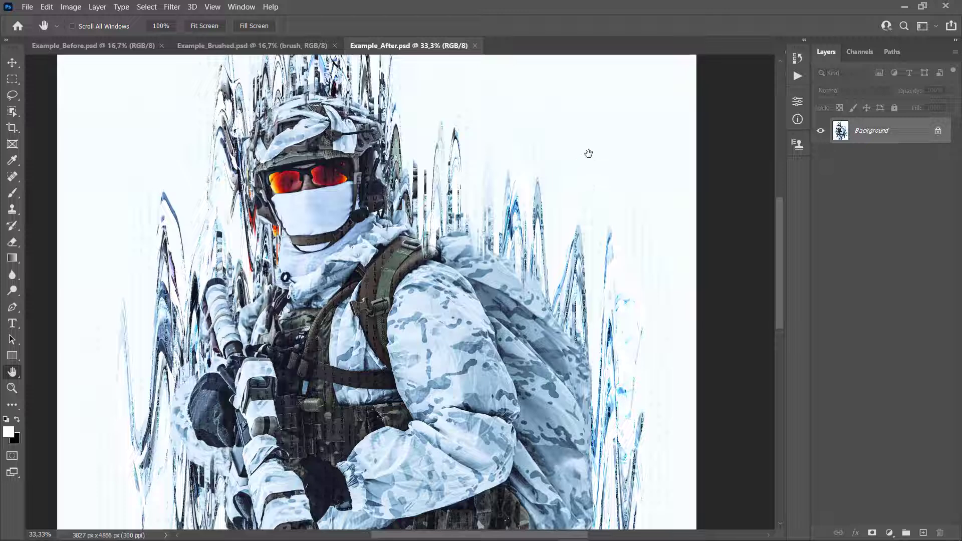
drag(433, 194, 491, 183)
key(z)
alt+click(486, 186)
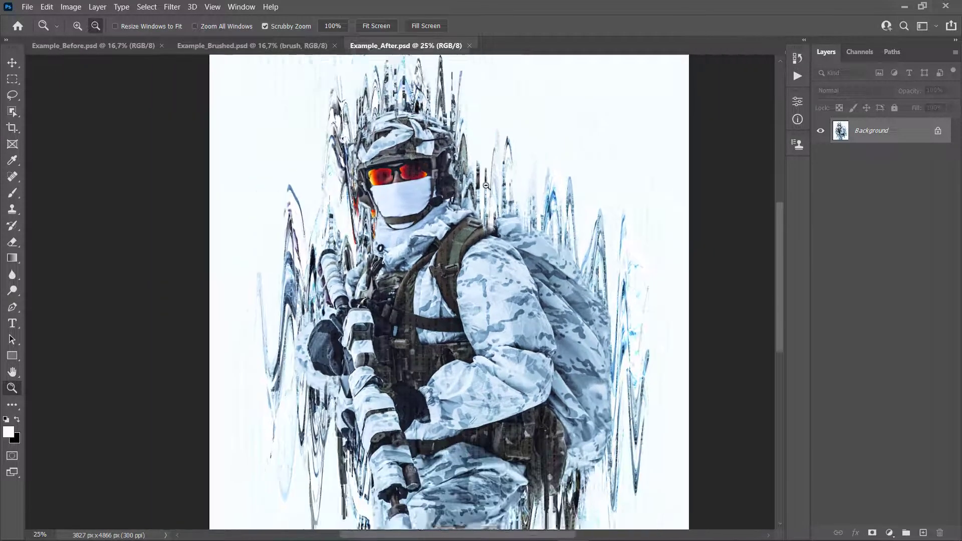
alt+click(486, 185)
key(h)
key(v)
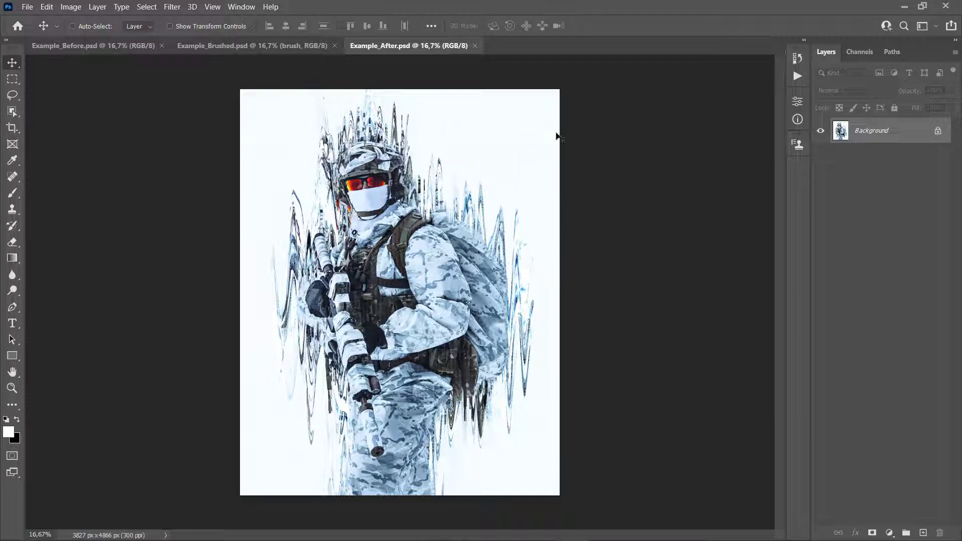
- Close the Example_After.psd and Example_Brushed.psd documents, keeping Example_Before.psd open
click(474, 46)
click(334, 45)
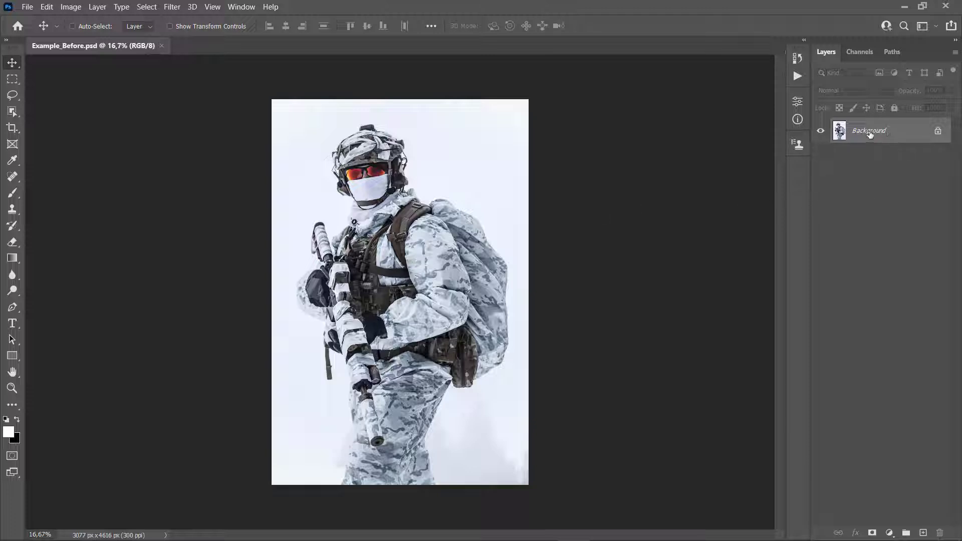
- Convert the locked Background into a regular layer and turn it back into a Background layer
double_click(911, 133)
key(Return)
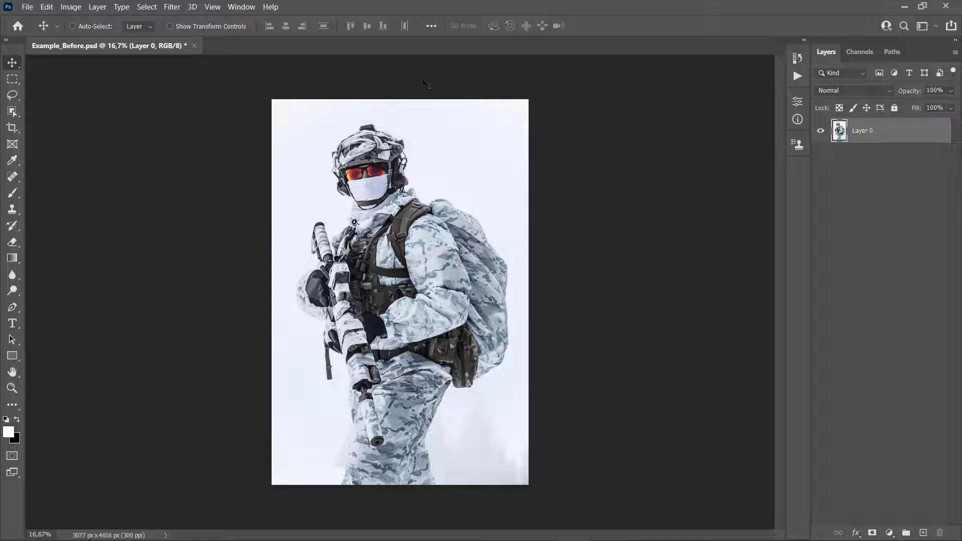
click(99, 7)
mouse_move(215, 22)
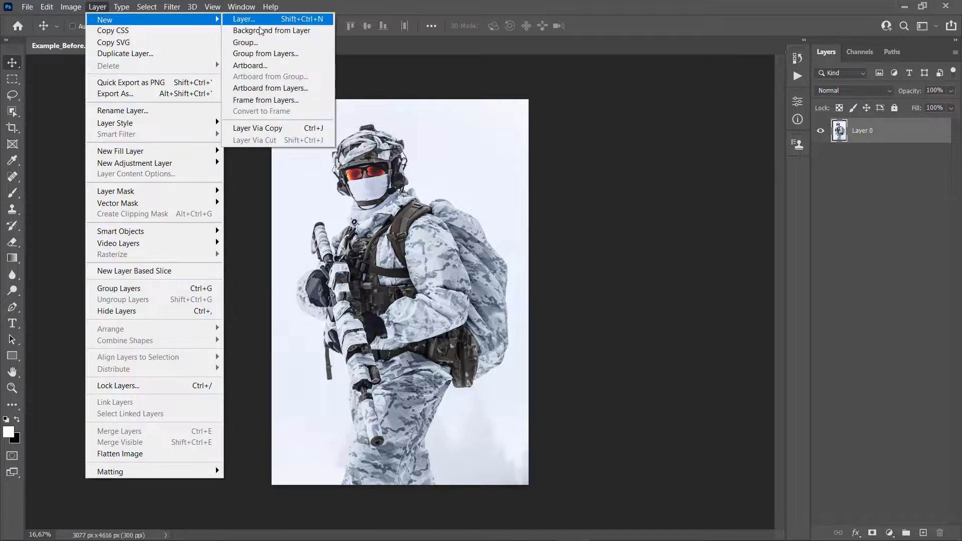
click(287, 31)
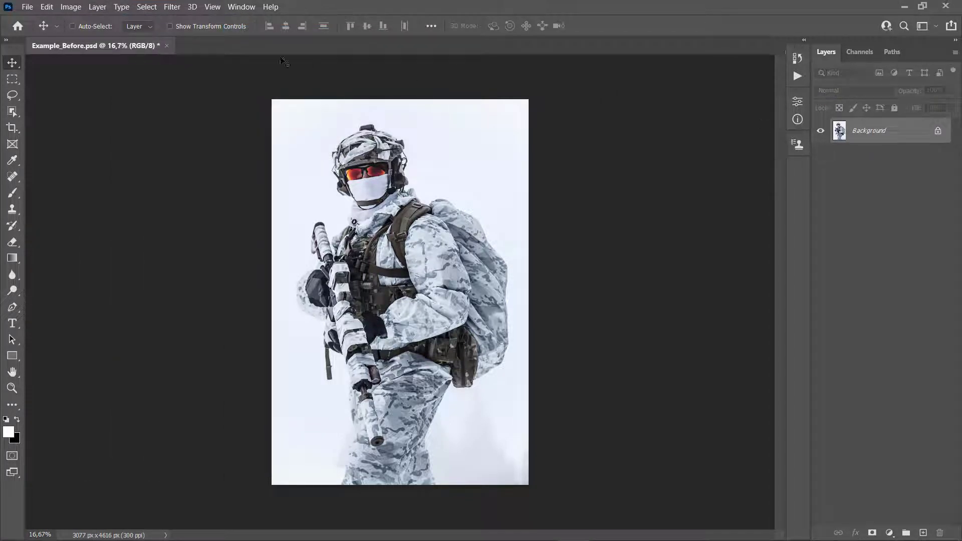
- Check the photo's pixel dimensions and resolution in the Image Size dialog without changing them
click(71, 7)
mouse_move(91, 22)
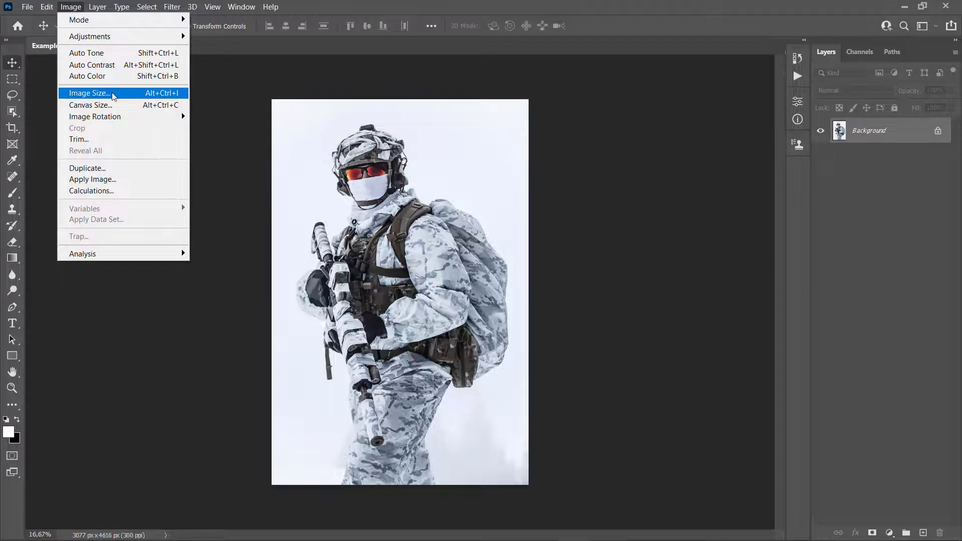
click(89, 93)
drag(575, 87, 734, 108)
click(734, 200)
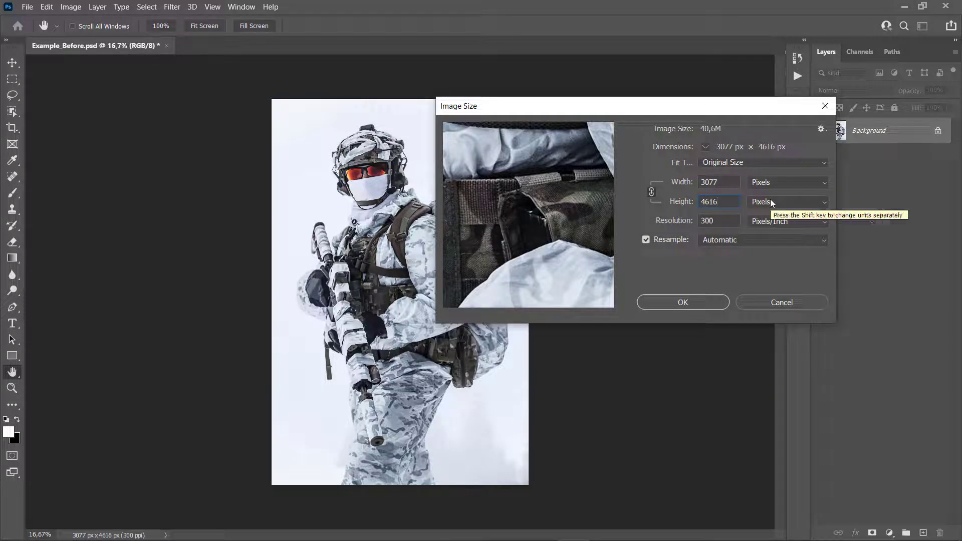
click(825, 105)
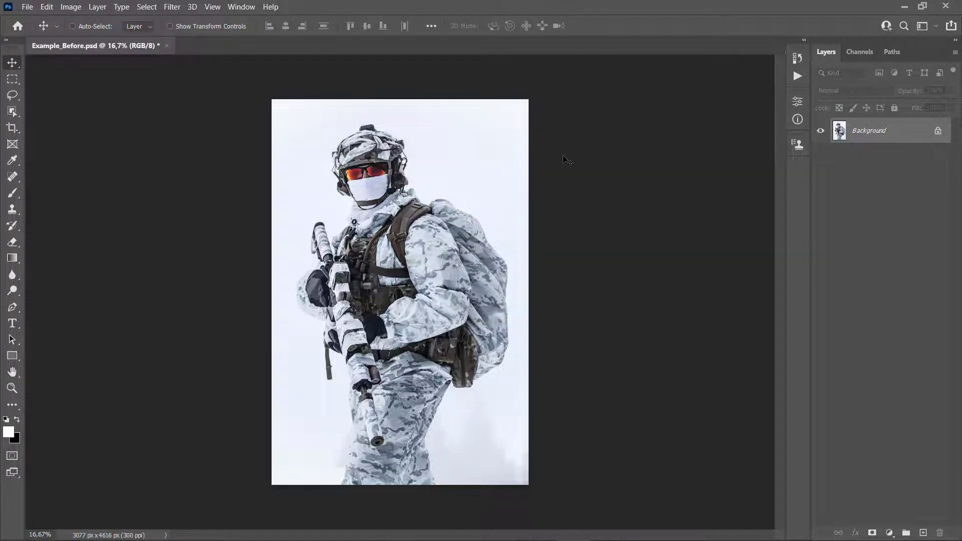
- Load the Matrix actions file from the CC 2015.5 to CC 2021+ folder inside Matrix Photoshop Action
click(241, 7)
click(248, 87)
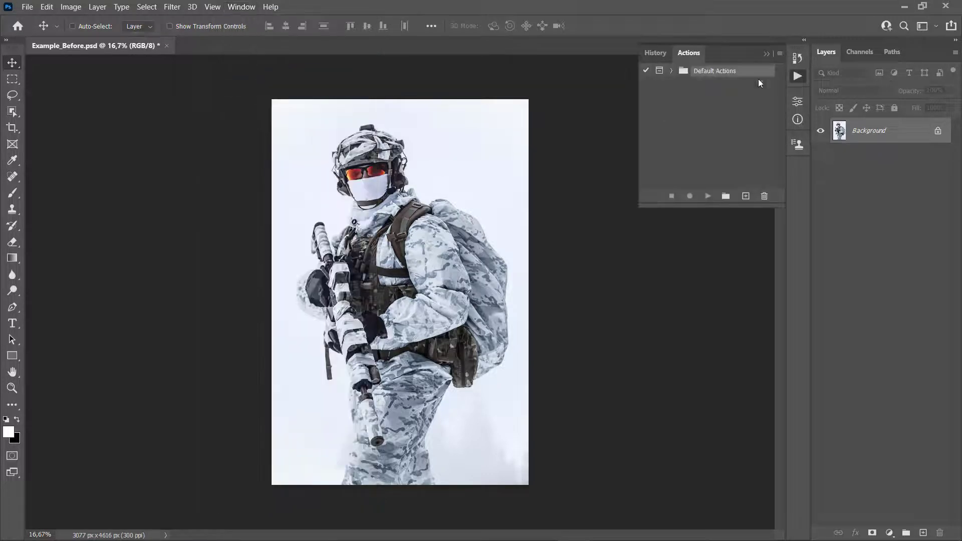
click(779, 54)
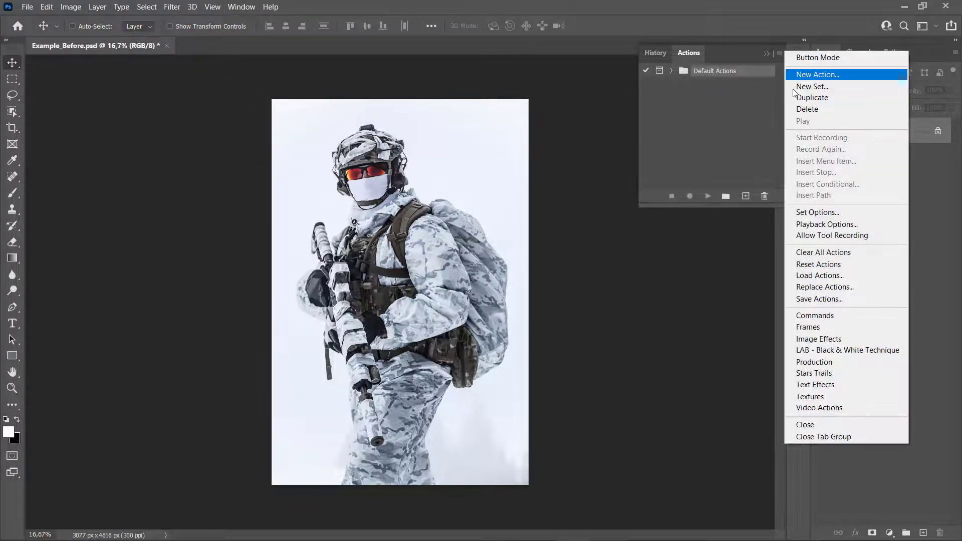
click(819, 278)
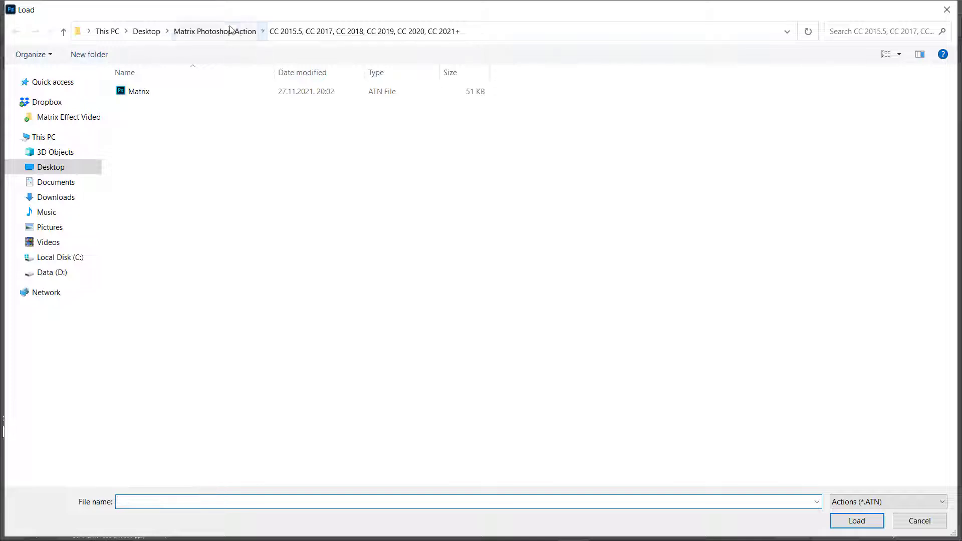
click(221, 31)
click(195, 104)
double_click(195, 98)
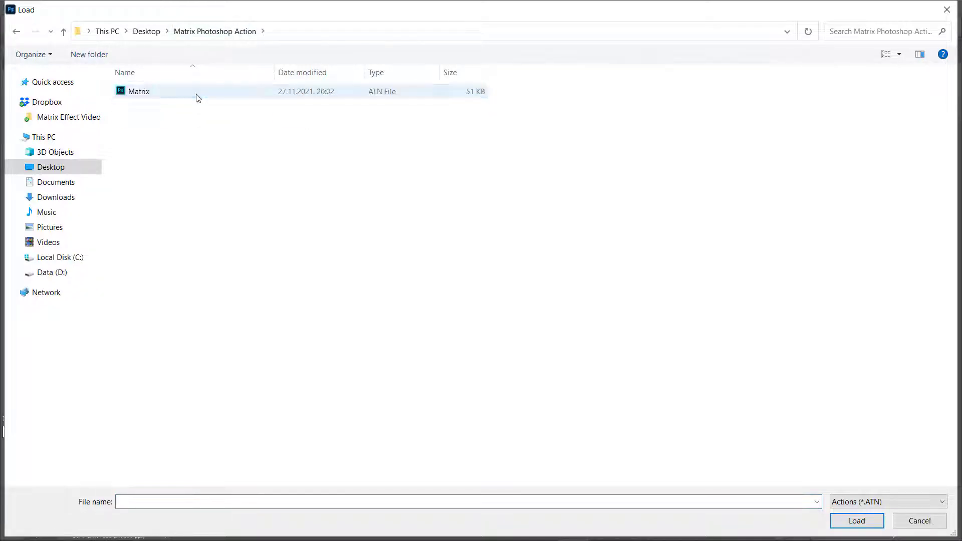
click(186, 96)
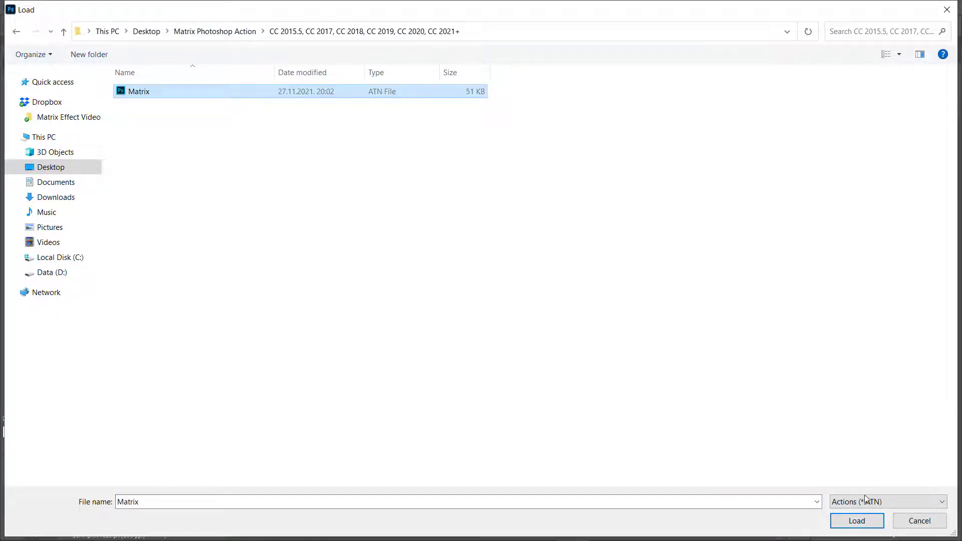
click(857, 521)
- Expand the loaded Matrix action set and select its Matrix action
click(671, 84)
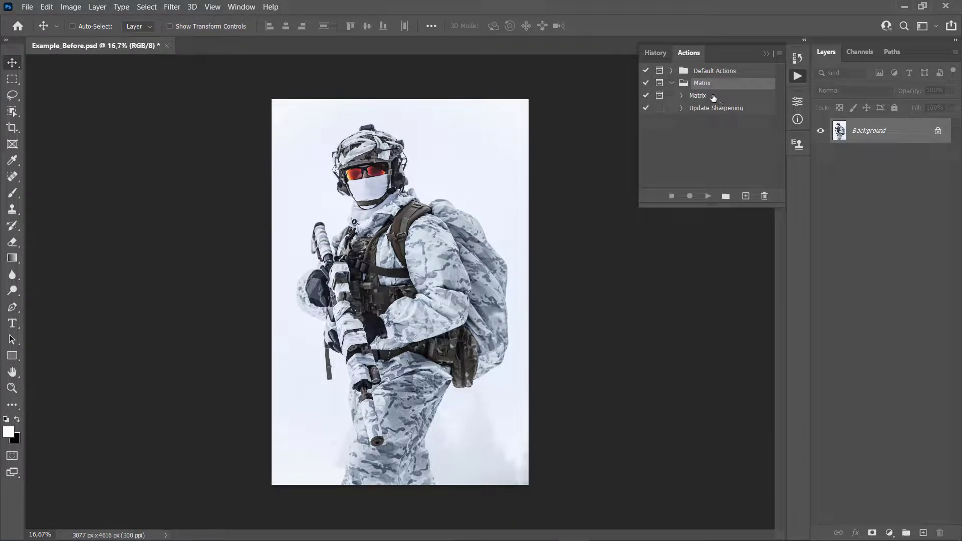
click(716, 96)
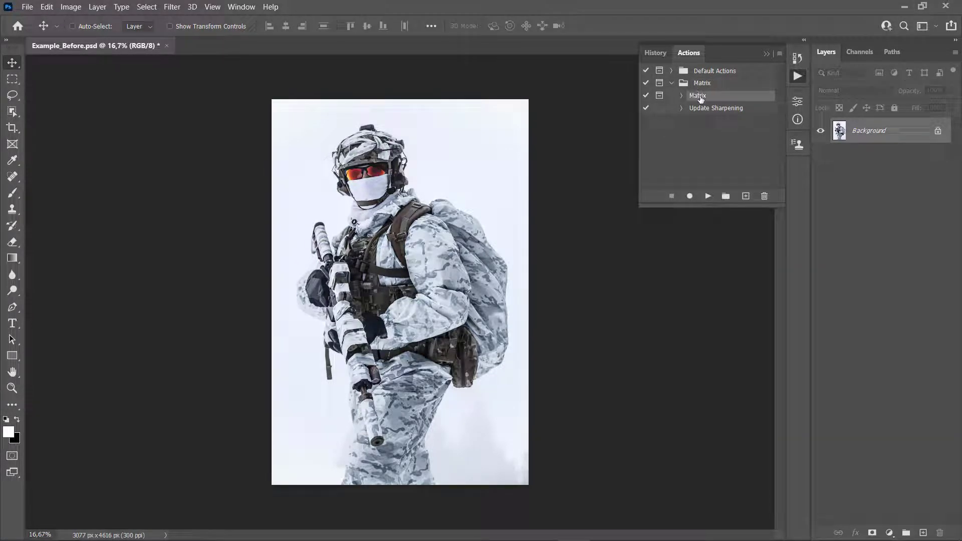
click(711, 109)
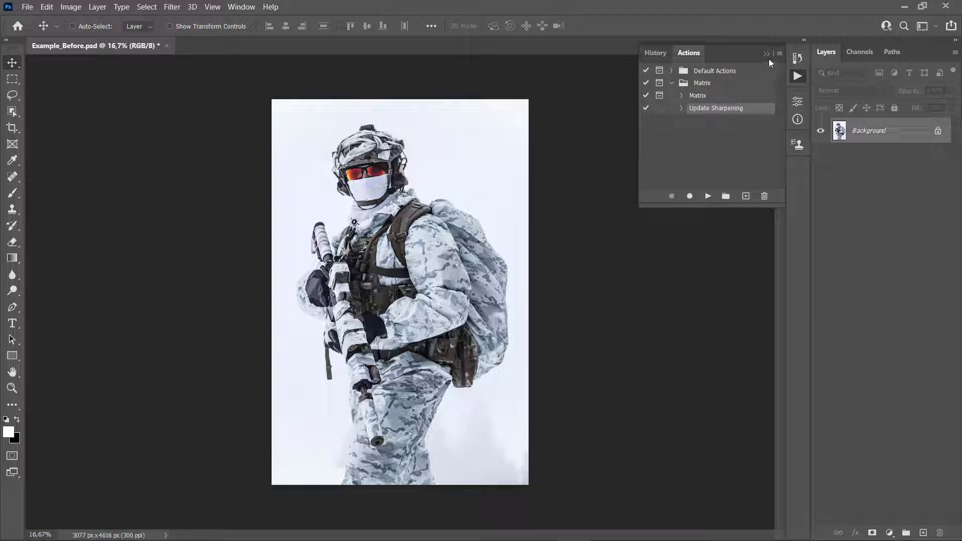
click(709, 96)
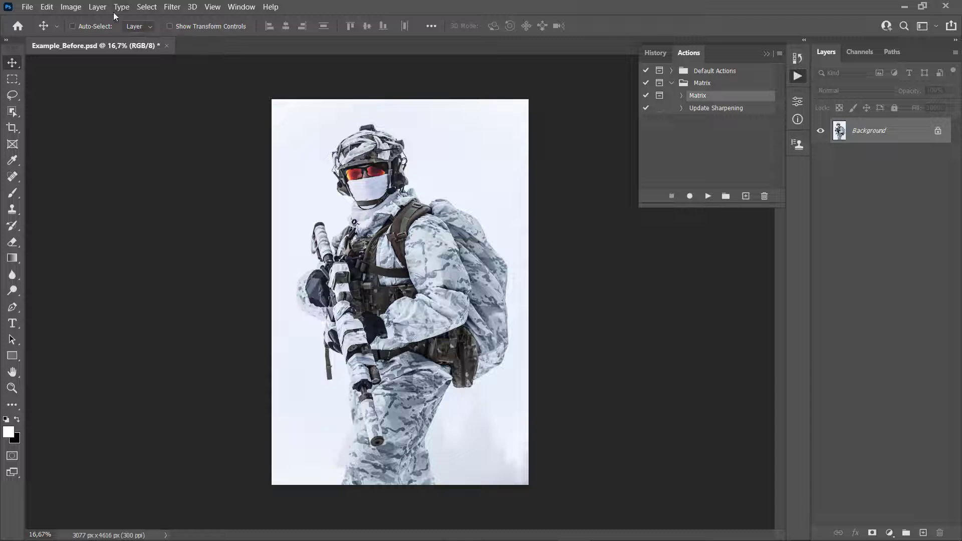
- Create a new layer named "brush" above the Background
click(98, 6)
mouse_move(210, 19)
click(260, 20)
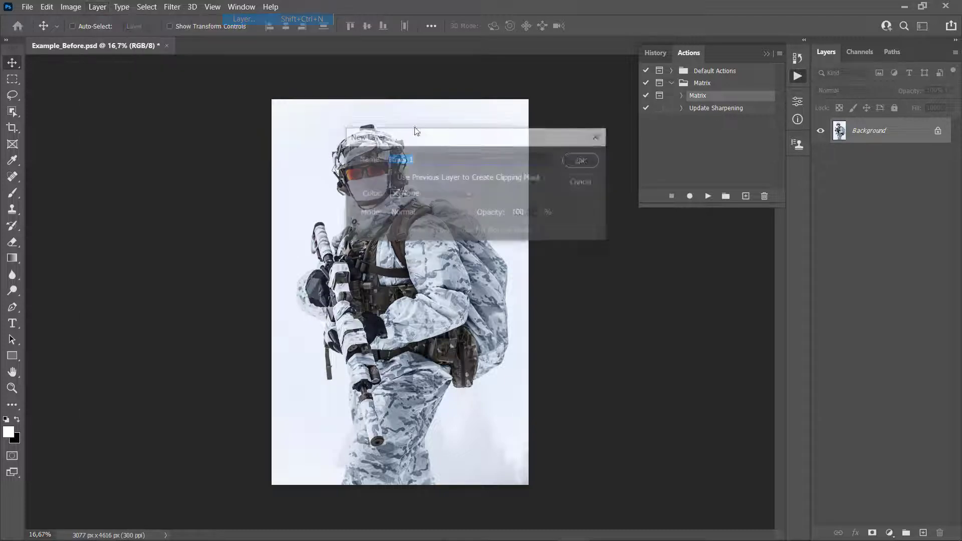
text(brush)
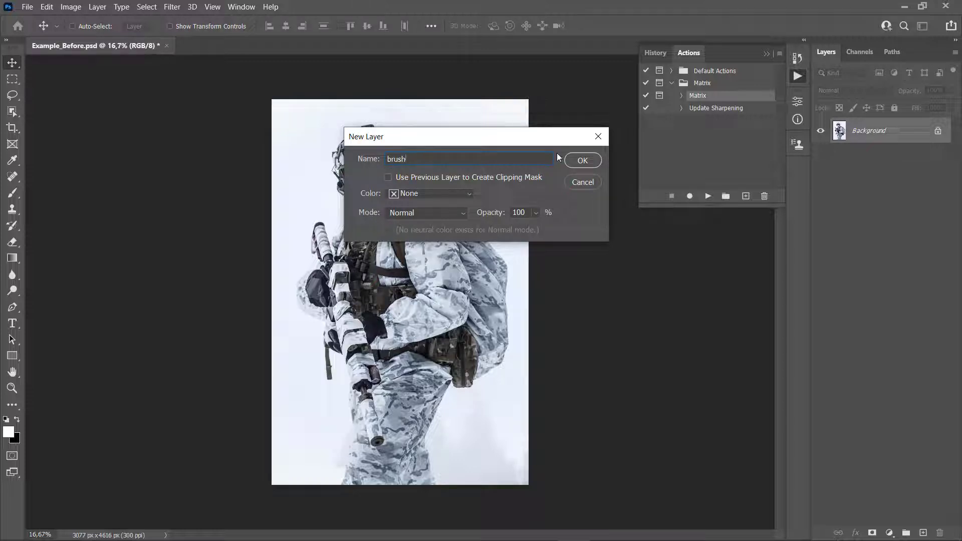
click(592, 161)
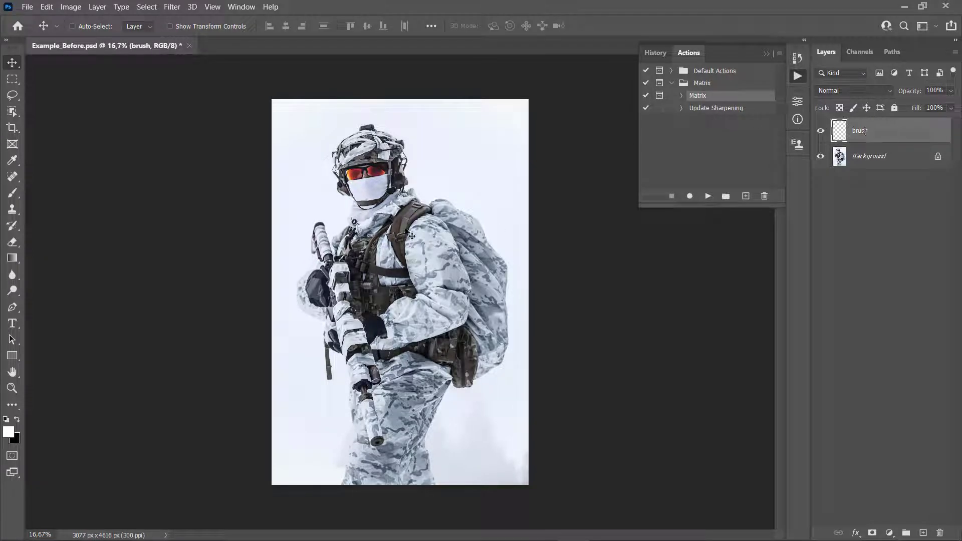
- Set up the Brush tool with the Soft Round preset and the red foreground color ff0000
key(b)
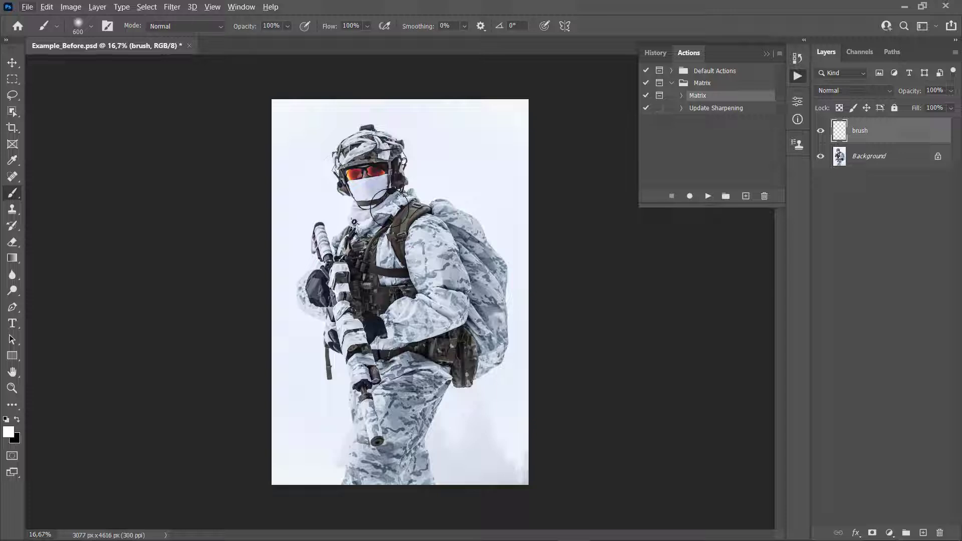
right_click(383, 201)
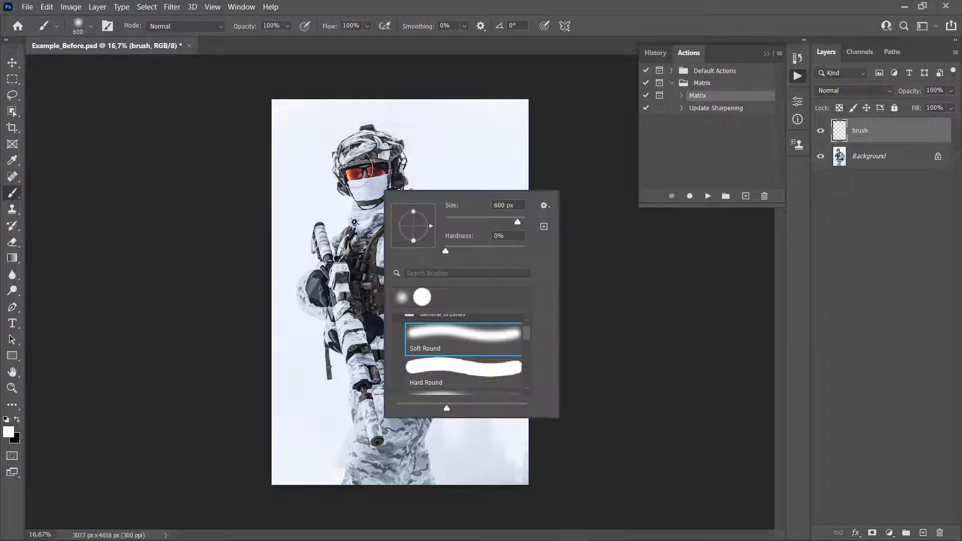
click(454, 343)
key(Return)
click(9, 431)
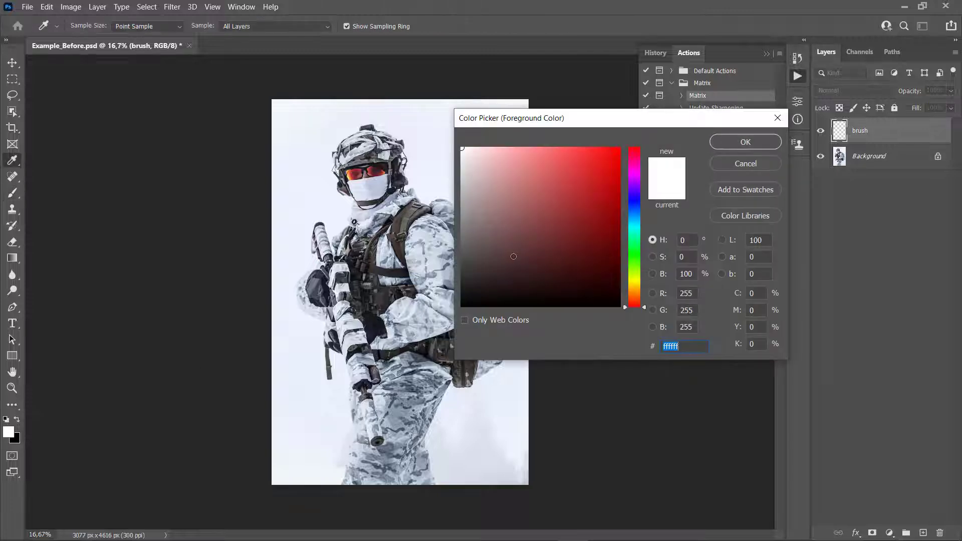
text(ff0000)
key(Return)
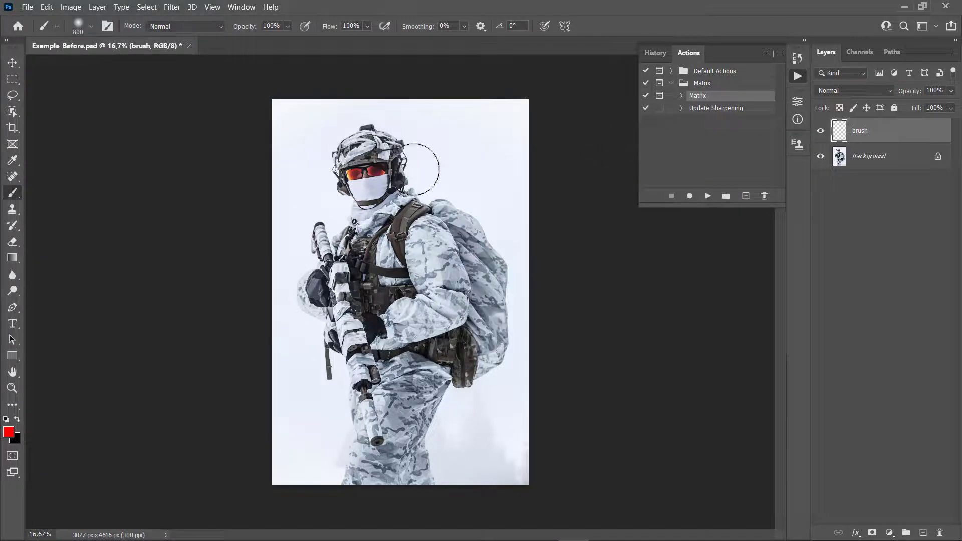
- Try to paint red over the soldier's head, chest and arm on the brush layer with a smaller brush
key(bracketleft)
mouse_move(366, 165)
mouse_down()
mouse_move(373, 203)
mouse_move(367, 165)
mouse_move(364, 182)
mouse_move(361, 169)
mouse_move(352, 183)
mouse_move(366, 148)
mouse_move(385, 170)
mouse_move(395, 212)
mouse_move(391, 263)
mouse_move(375, 242)
mouse_move(373, 201)
mouse_move(322, 297)
mouse_move(314, 243)
mouse_move(342, 300)
mouse_up()
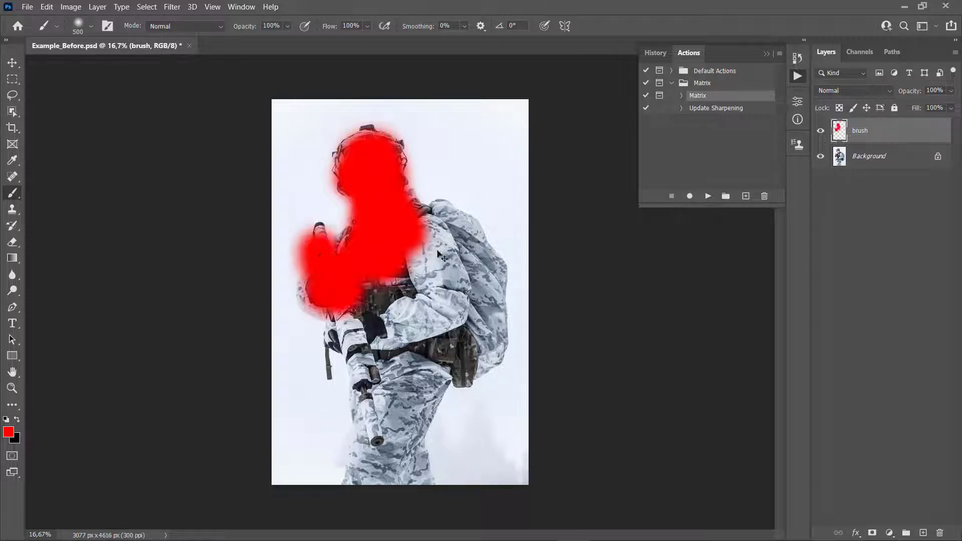
key(ctrl+z)
key(v)
key(ctrl+z)
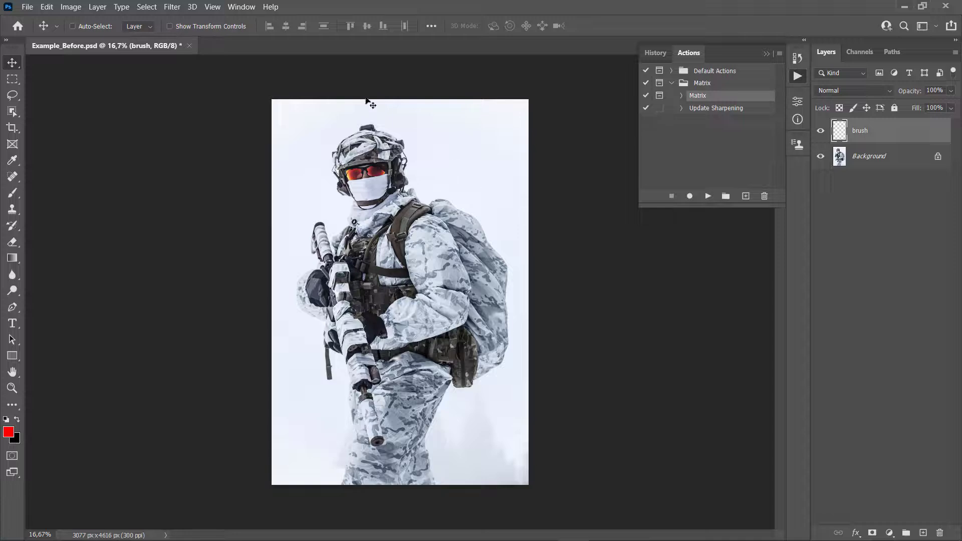
click(885, 158)
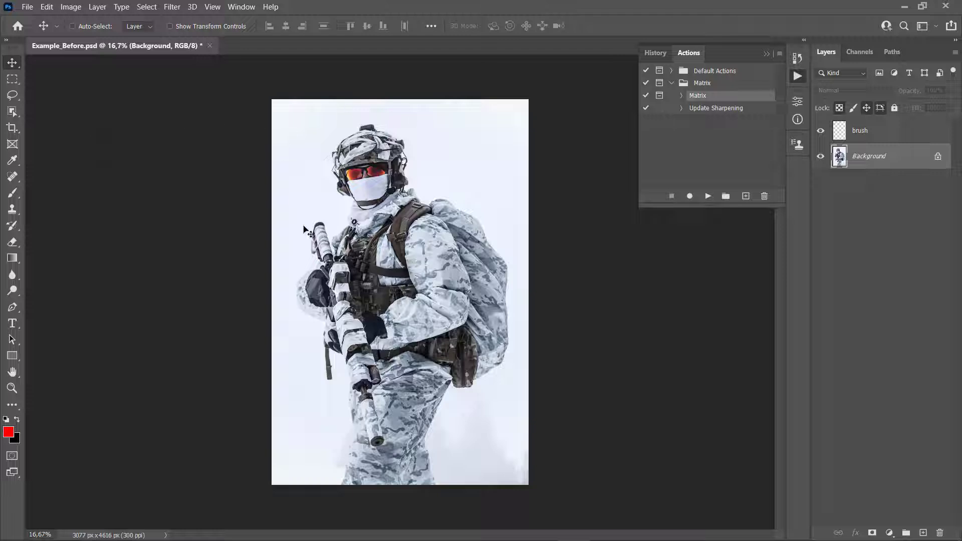
click(145, 8)
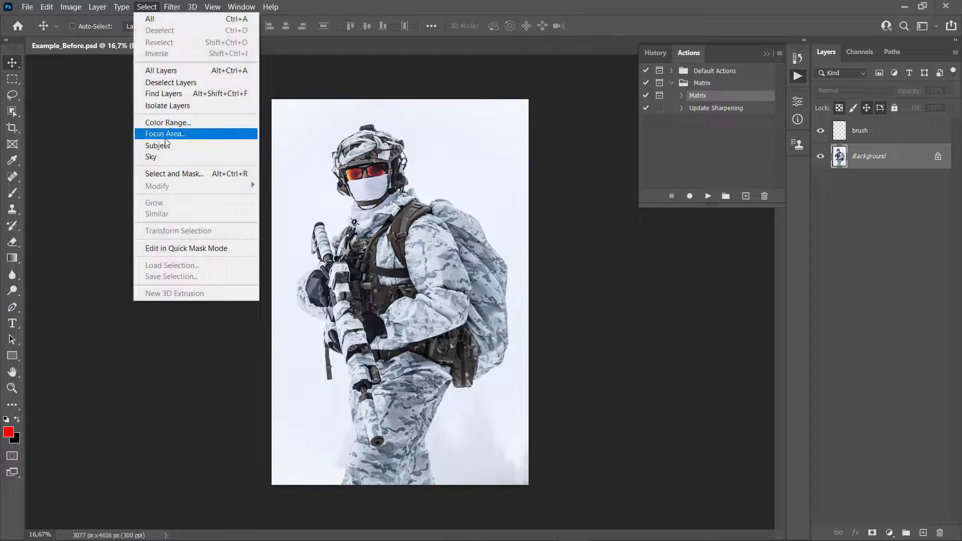
click(426, 173)
click(13, 111)
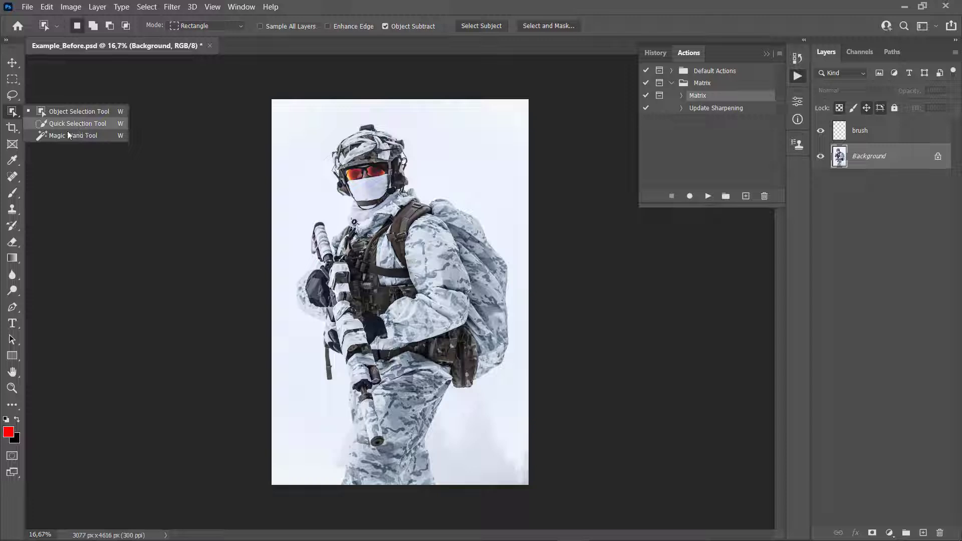
key(v)
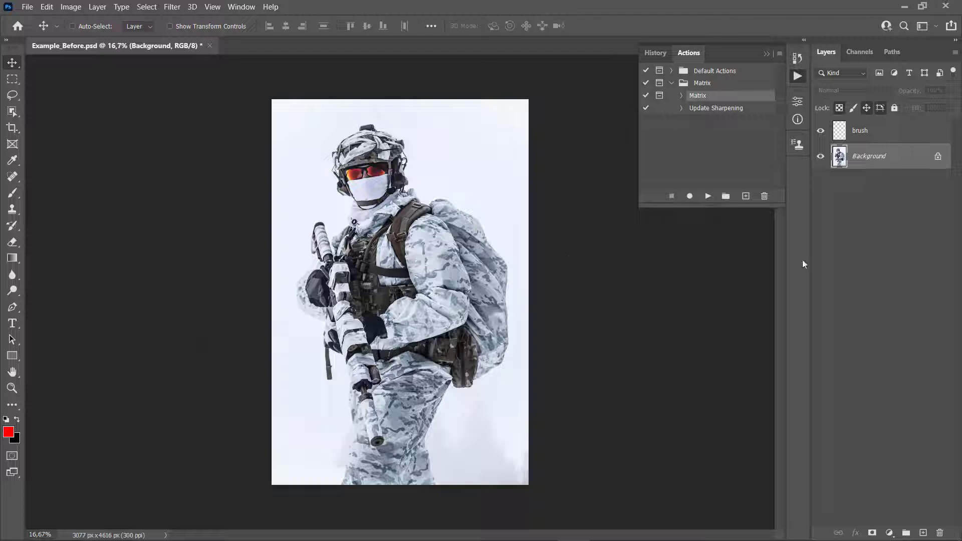
click(895, 131)
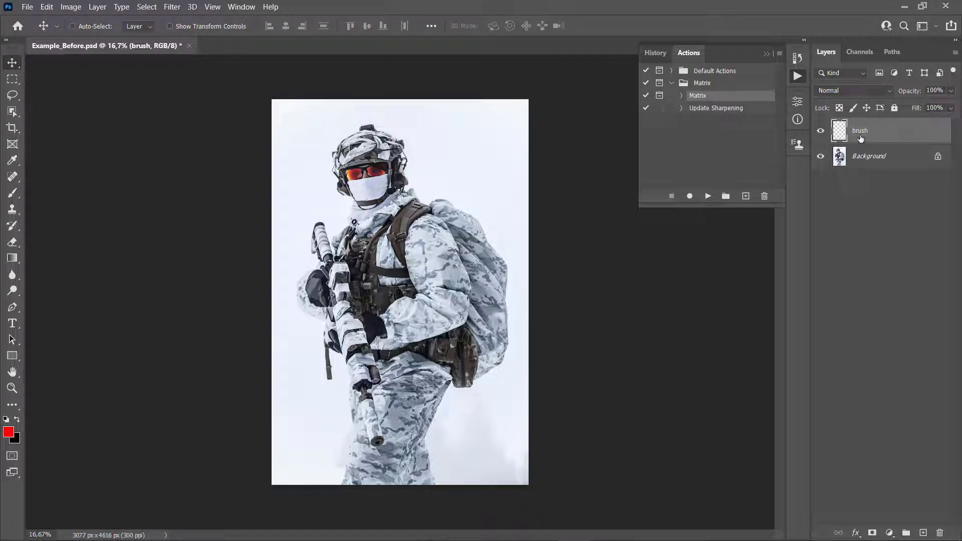
- Close Example_Before.psd and open Example_Brushed.psd from the Examples folder
click(189, 46)
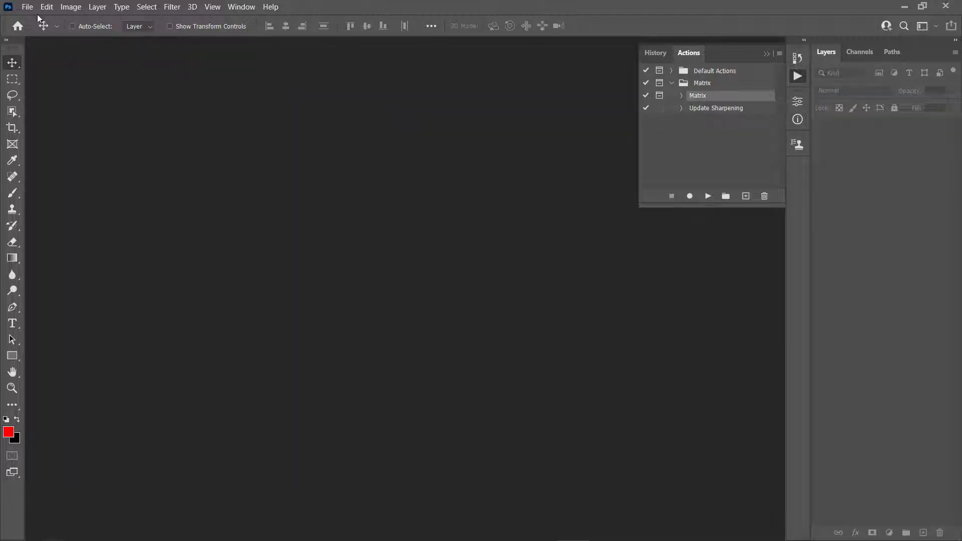
click(28, 7)
click(34, 26)
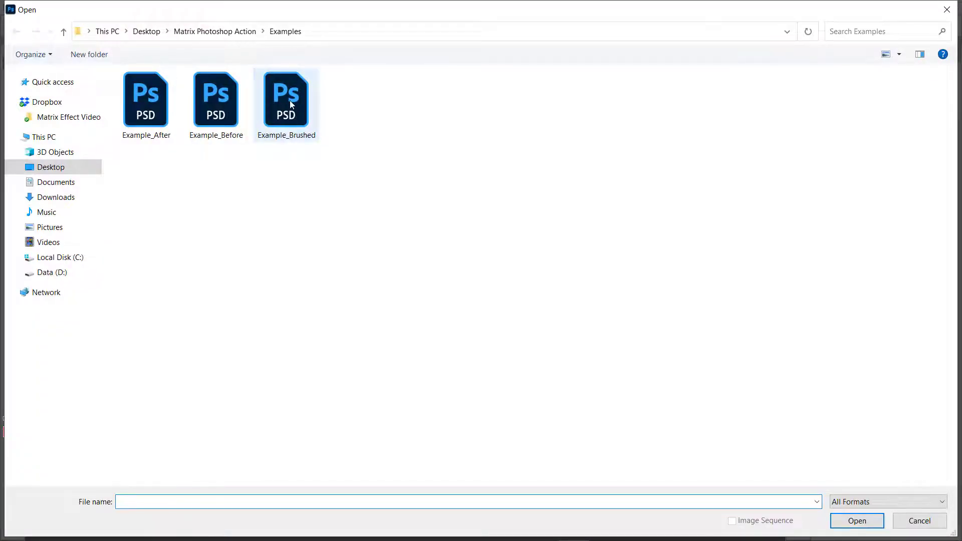
double_click(290, 105)
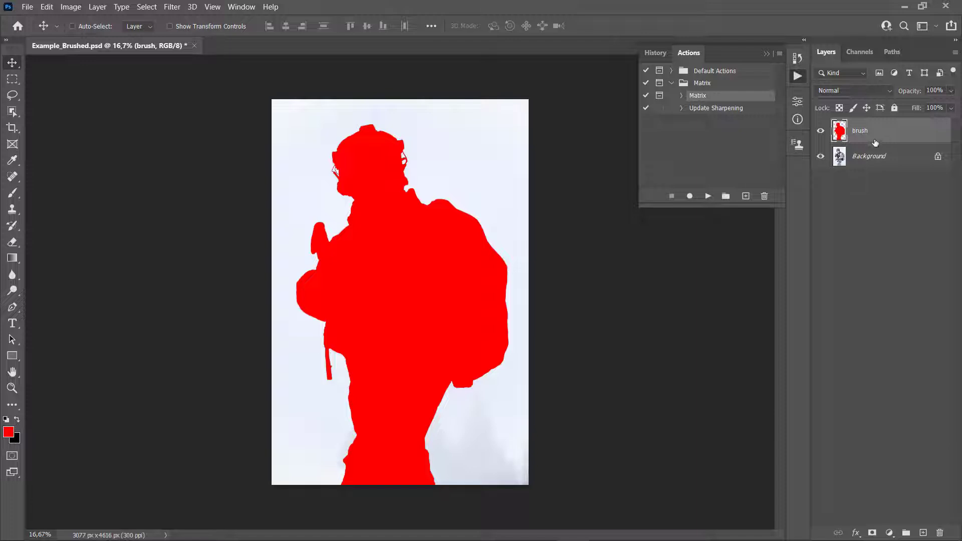
- Try to shift the red brush layer upward over the soldier photo
click(822, 131)
mouse_move(432, 222)
mouse_down()
mouse_move(388, 175)
mouse_move(370, 188)
mouse_move(424, 178)
mouse_up()
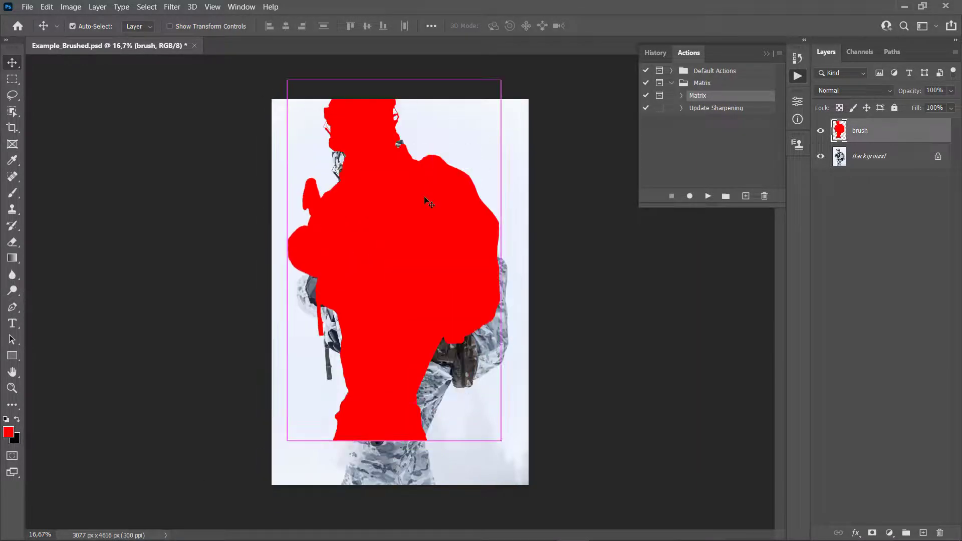
key(z)
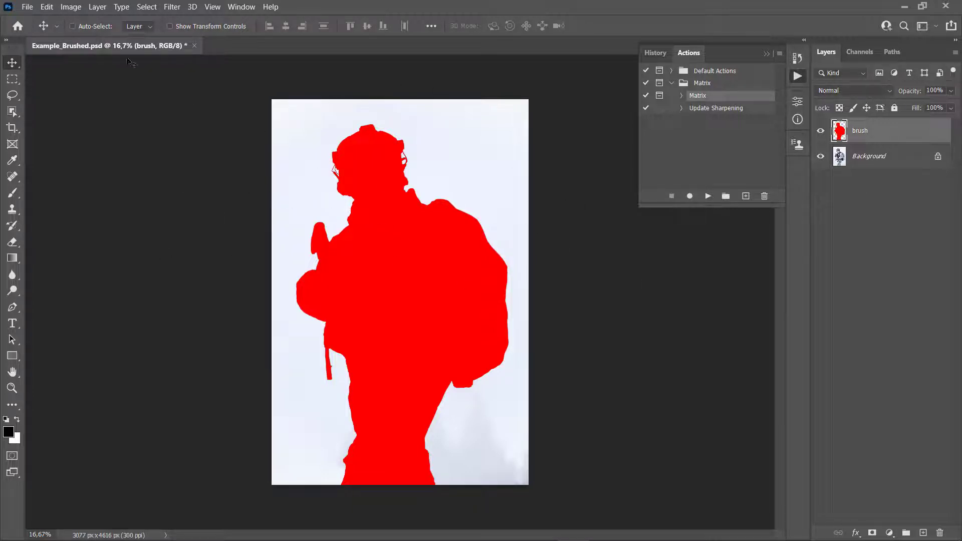
- Extend the canvas width by 750 pixels, spread equally on both sides of the photo
click(71, 7)
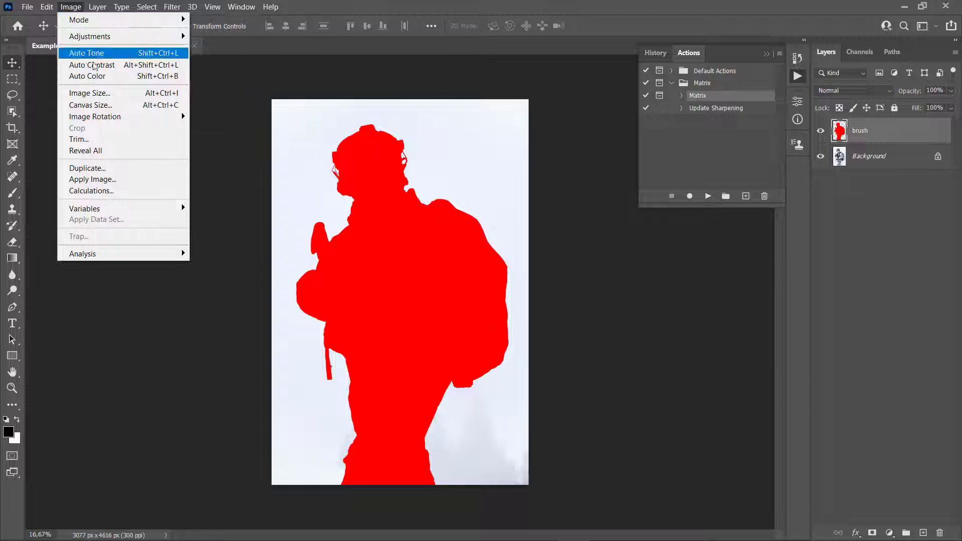
click(104, 108)
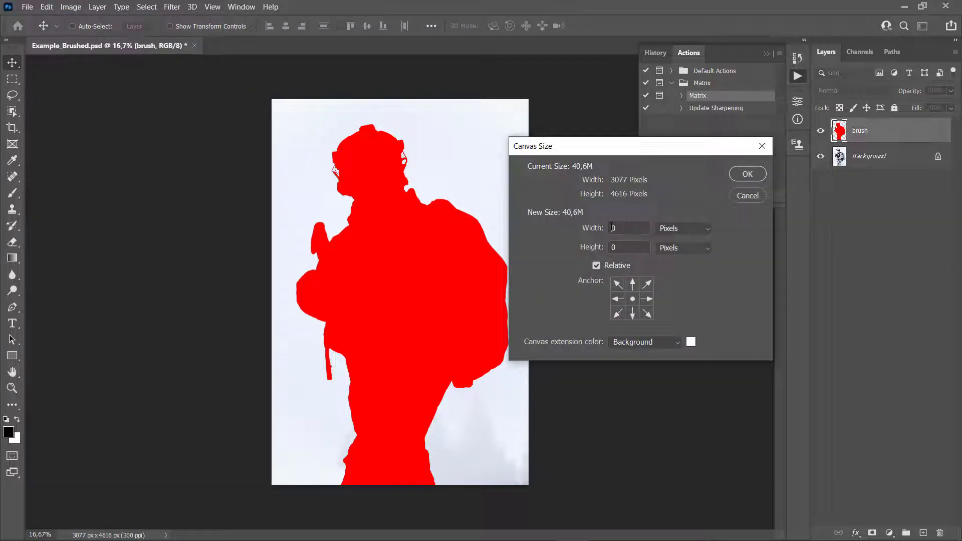
text(75)
click(750, 175)
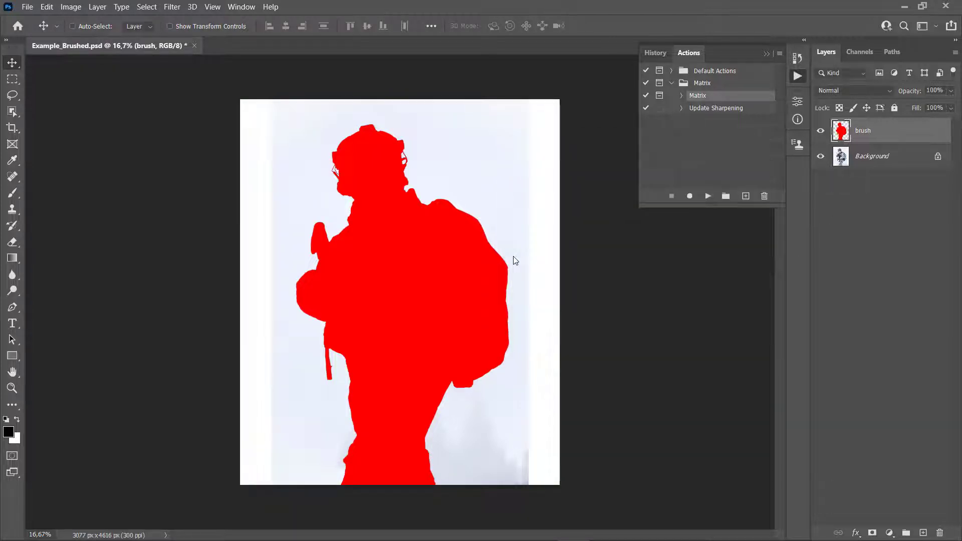
- Extend the canvas height by 250 pixels with the anchor at bottom centre so the space is added above the soldier
click(70, 7)
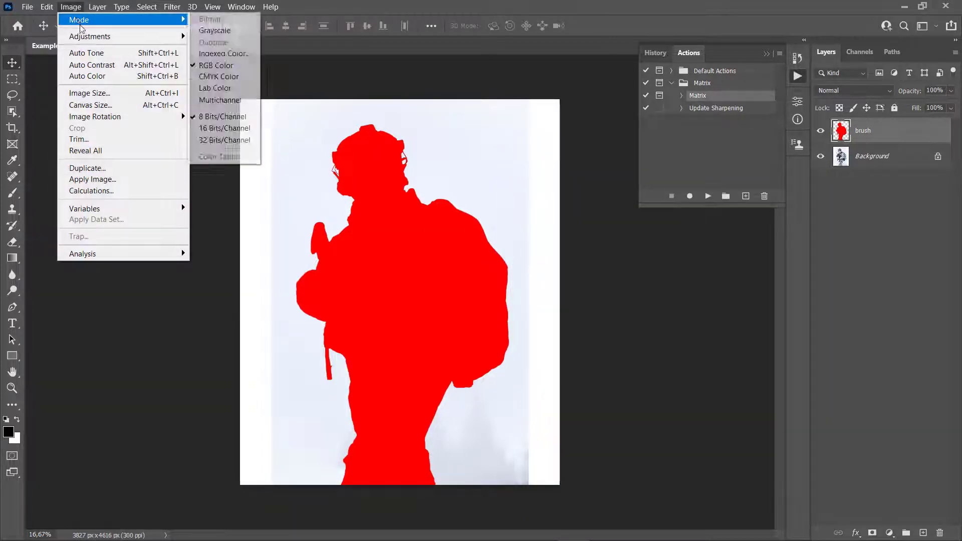
click(107, 105)
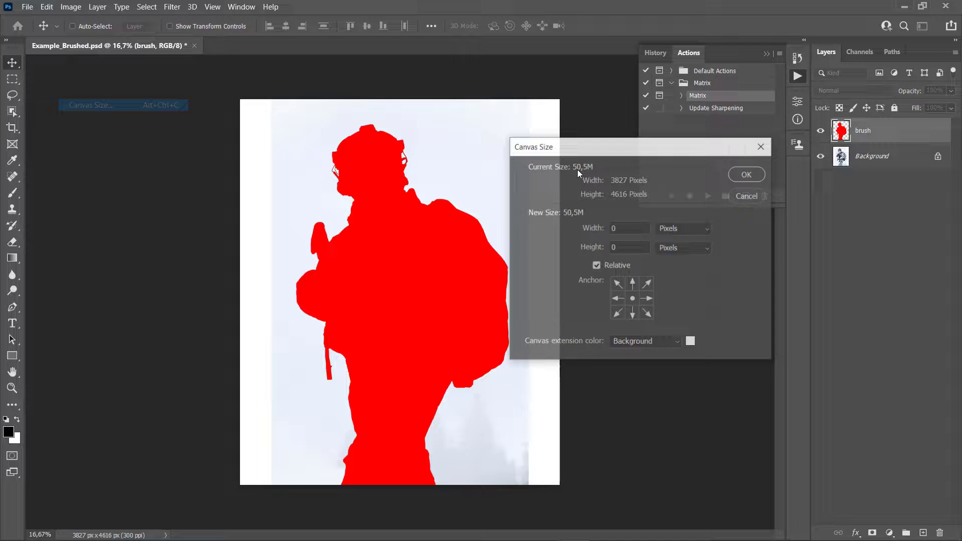
click(631, 312)
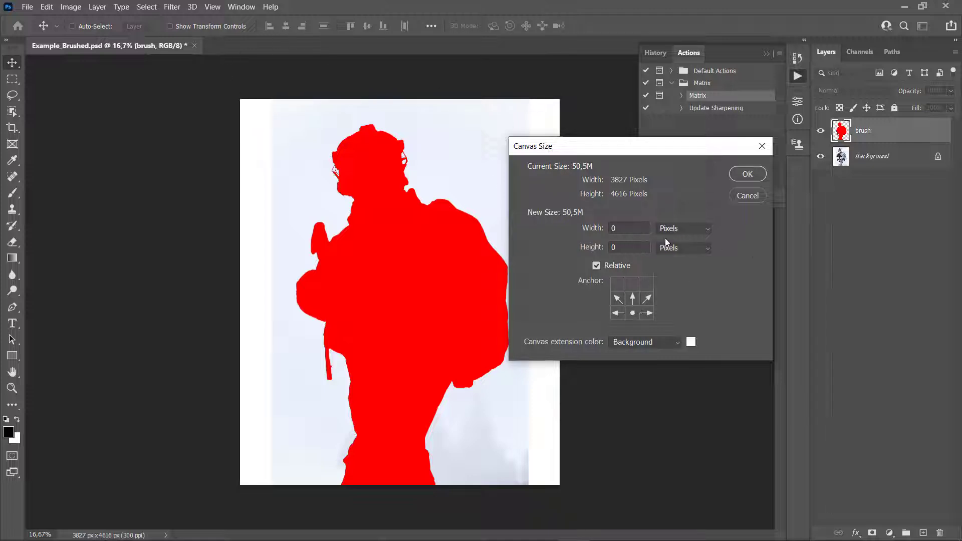
text(5)
click(747, 174)
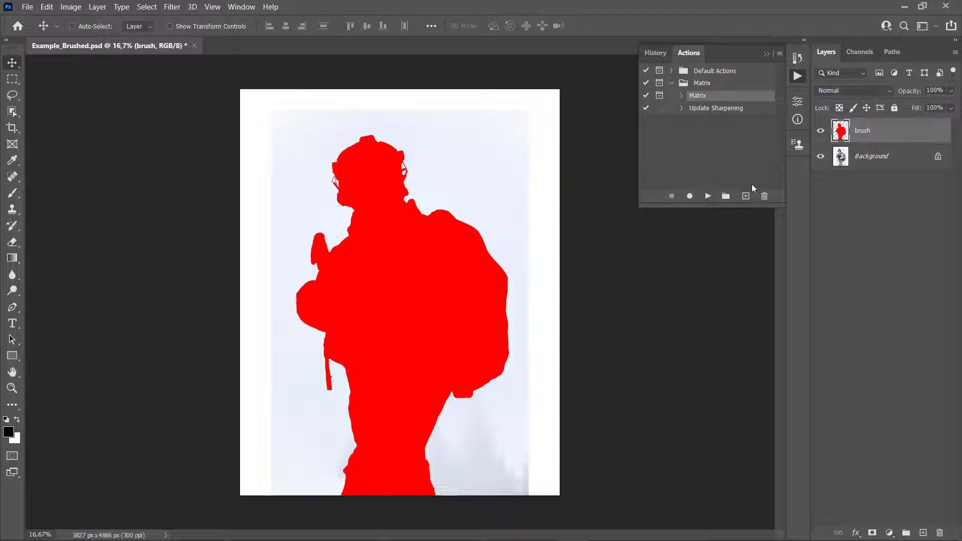
- Run the Matrix action and supply the String PSD file from the Matrix Photoshop Action folder when it asks
click(713, 189)
click(707, 195)
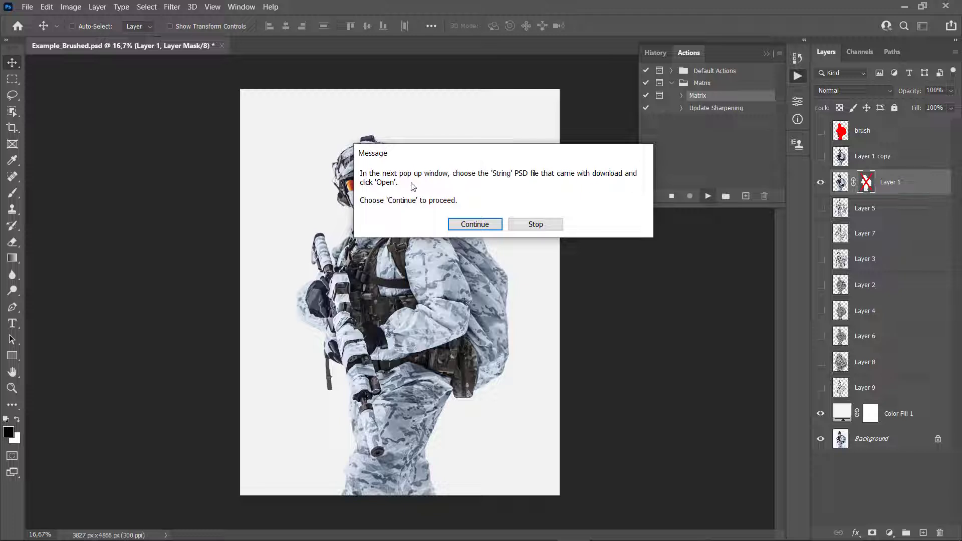
click(483, 229)
click(201, 33)
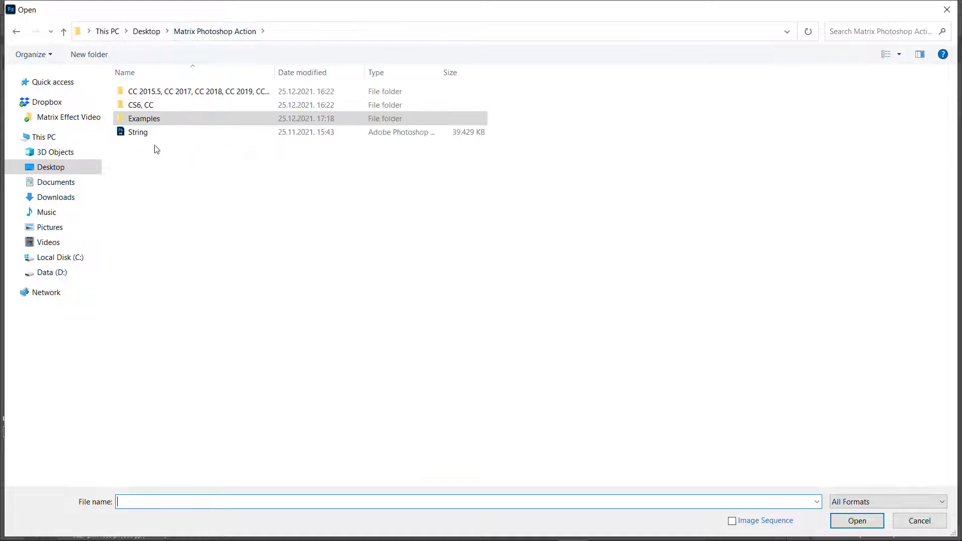
click(137, 133)
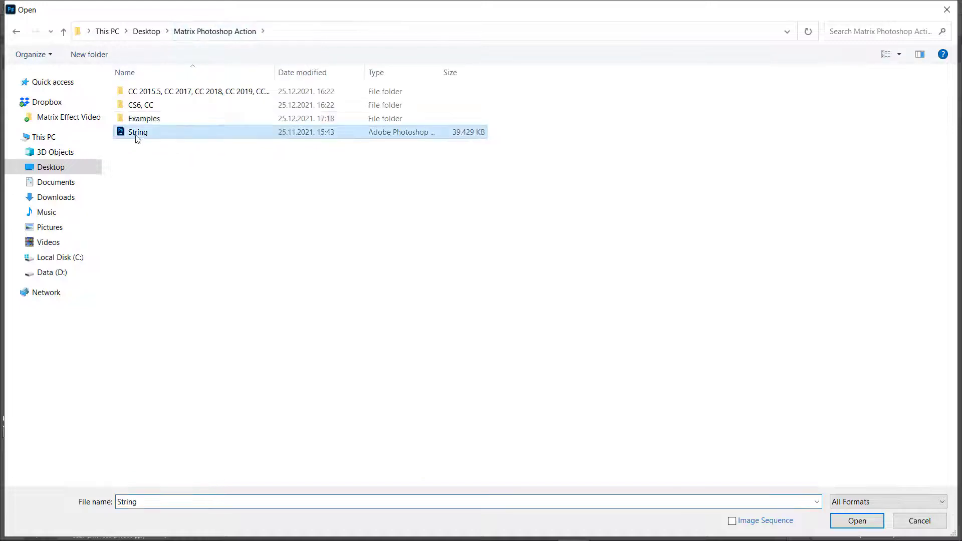
click(852, 521)
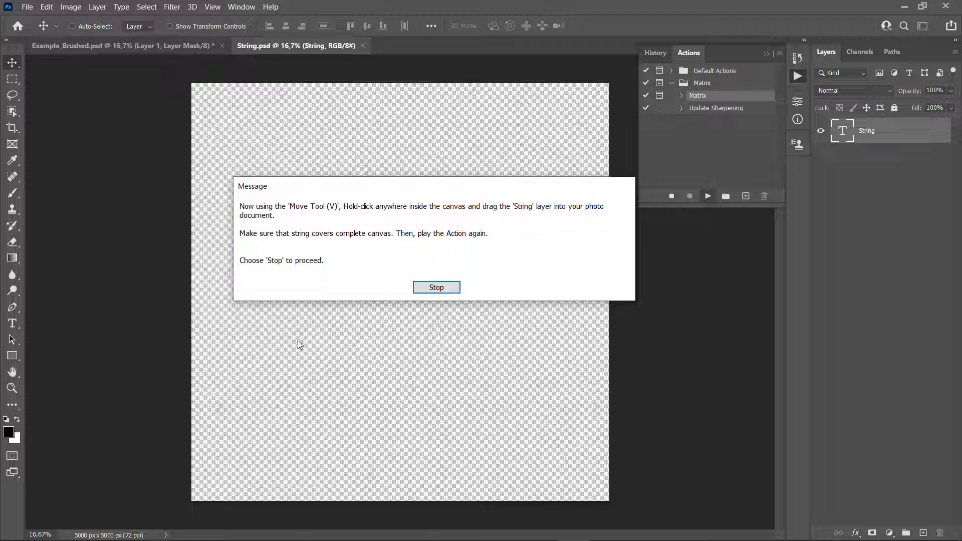
- Stop the action at its message and bring the String layer into Example_Brushed.psd, covering the whole canvas
click(443, 292)
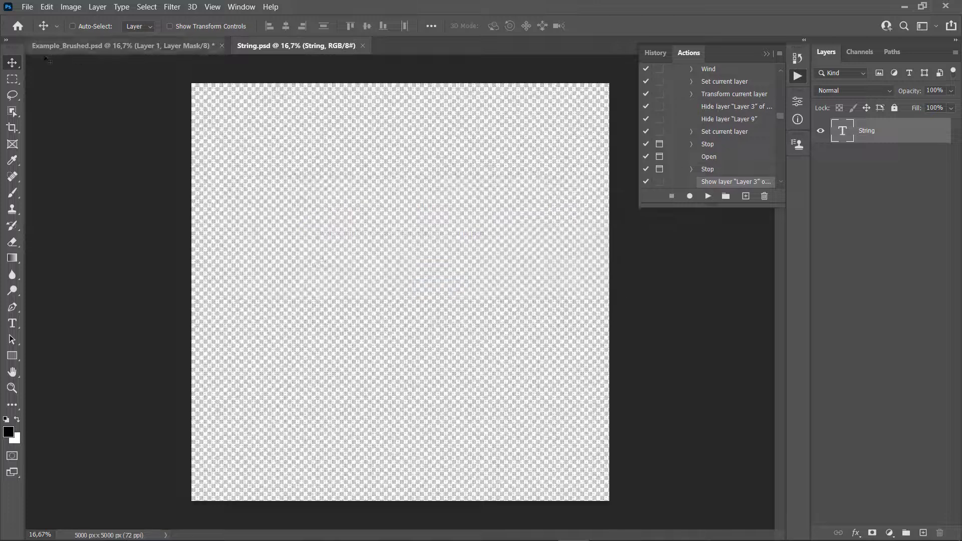
drag(360, 118, 480, 212)
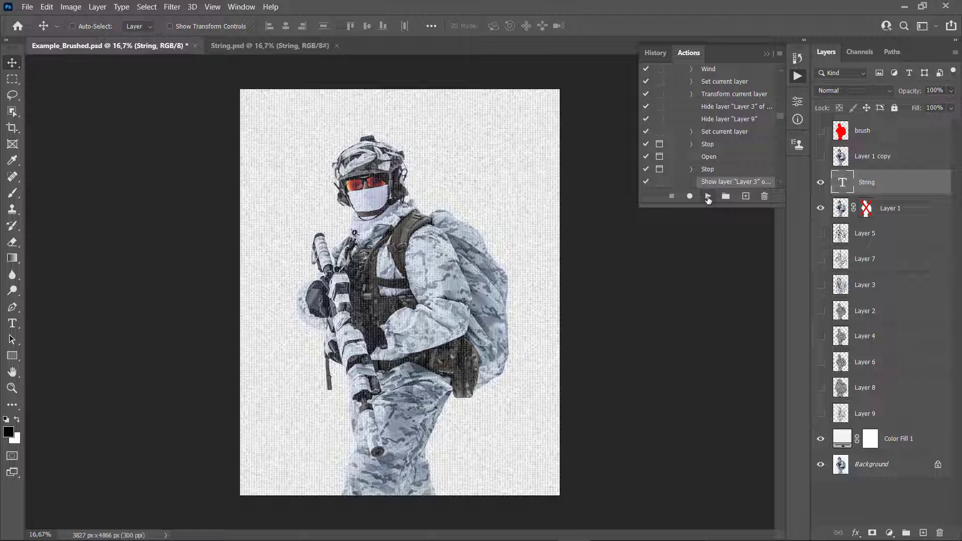
- Resume the Matrix action to generate the effect, and put away the Matrix action set
right_click(186, 234)
click(687, 324)
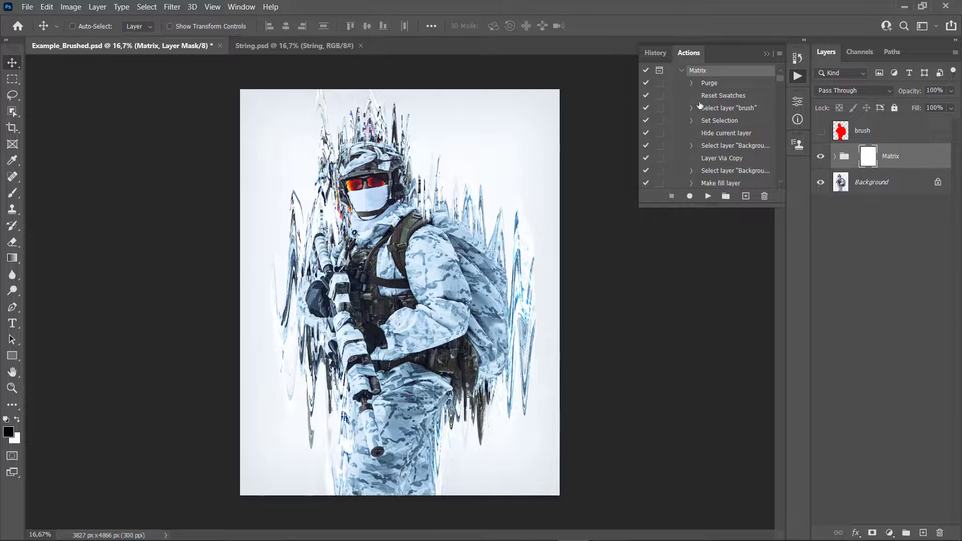
scroll(696, 102, up, 1)
click(681, 83)
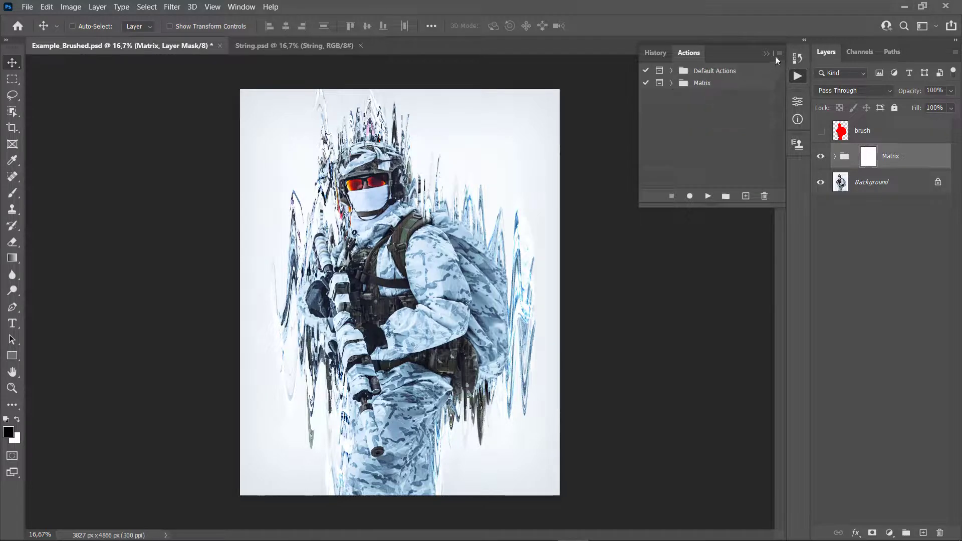
click(794, 70)
- Widen the layer list and expand the Matrix group, keeping its Subject and Waves subgroups collapsed
key(ctrl+plus)
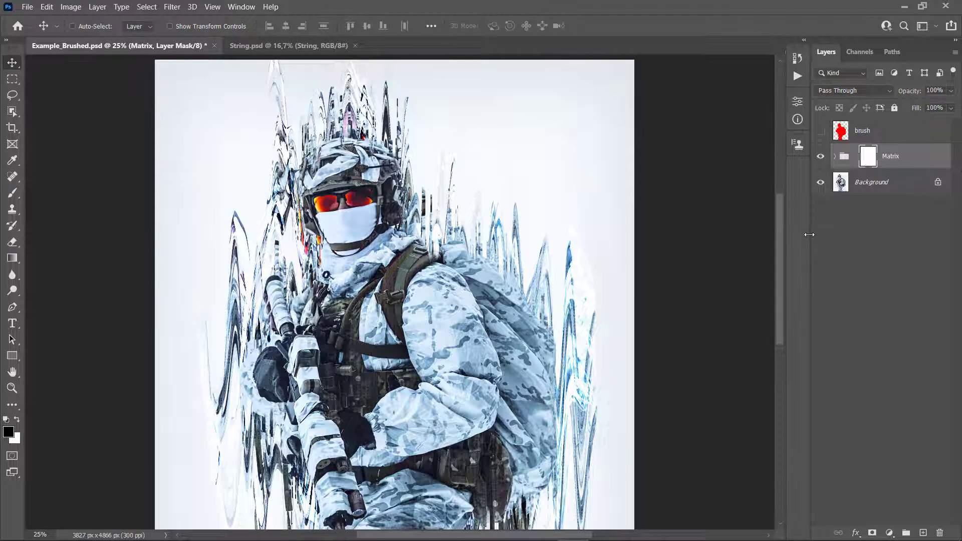
drag(811, 239, 777, 239)
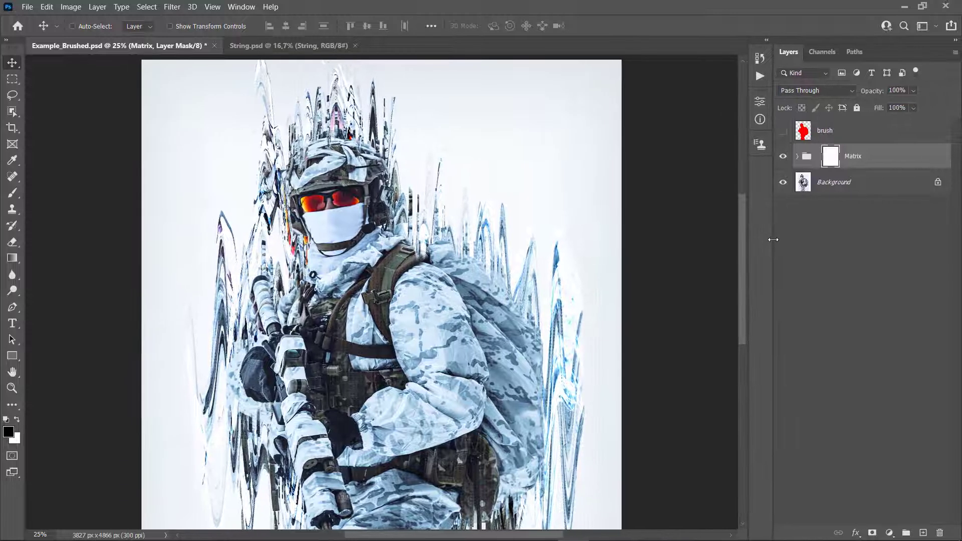
click(799, 156)
scroll(876, 205, down, 3)
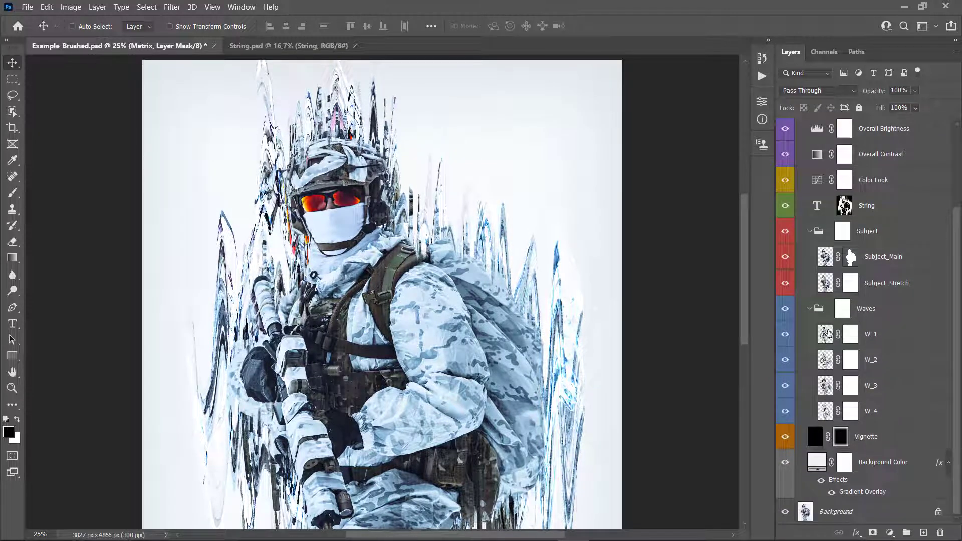
click(809, 309)
click(809, 336)
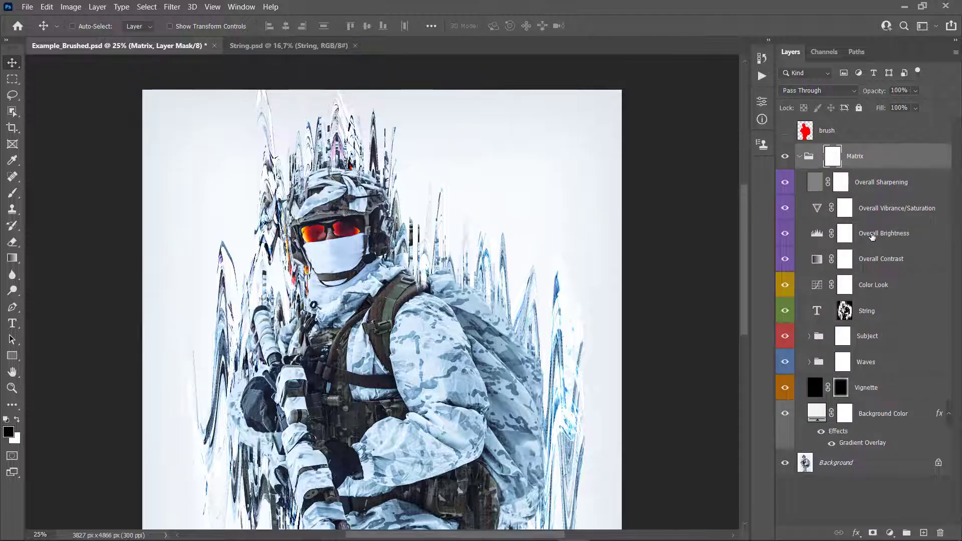
- Recolour the Background Color layer's fill, trying light green tones and settling on light blue d2e8f7
key(z)
click(386, 183)
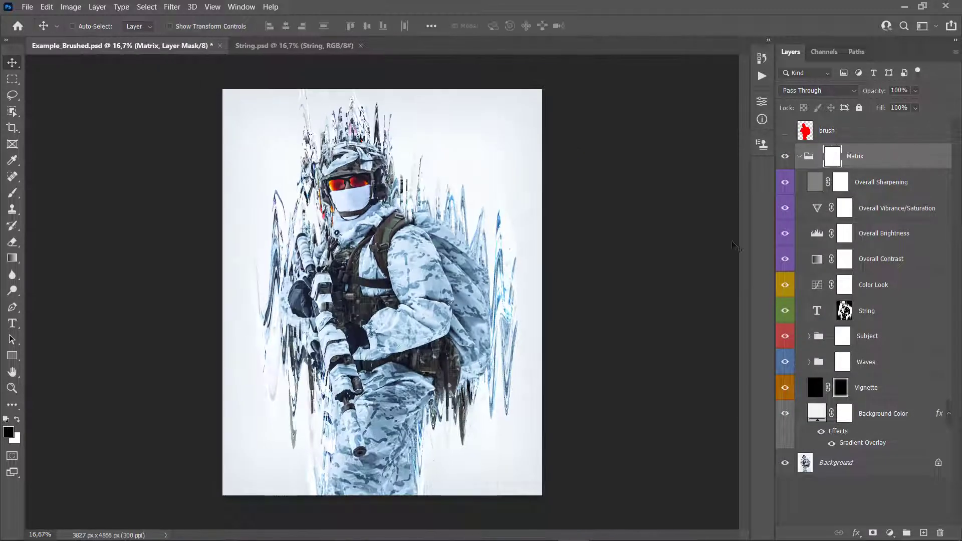
key(v)
click(876, 463)
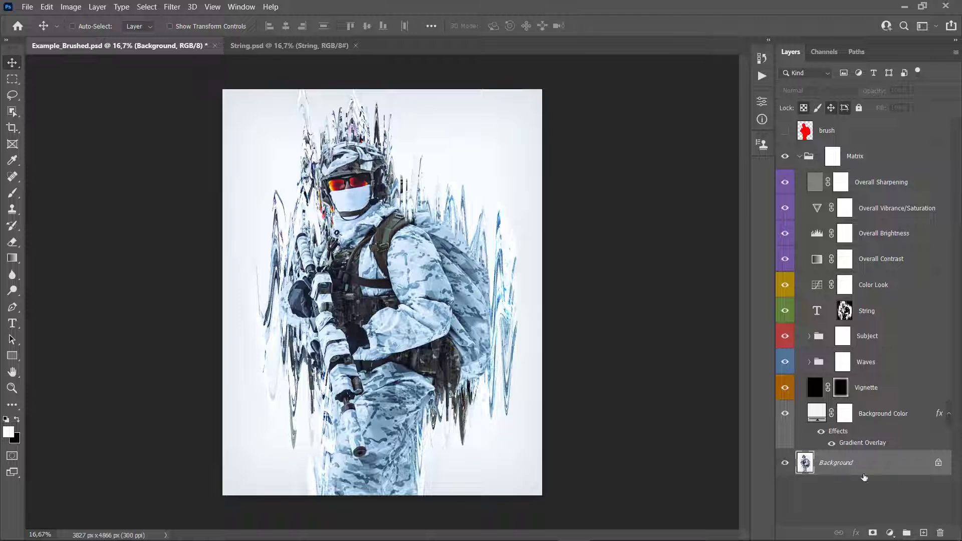
click(883, 415)
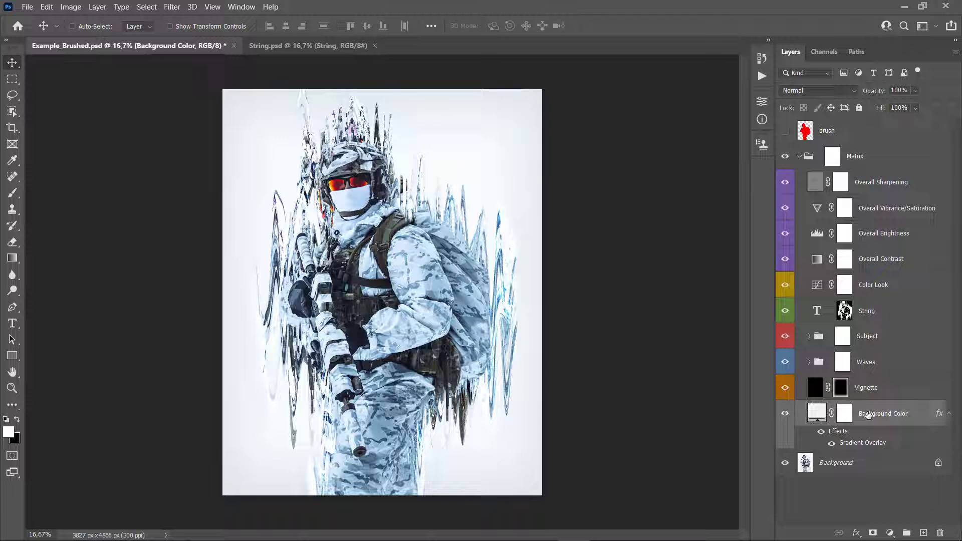
double_click(816, 414)
drag(602, 125, 654, 141)
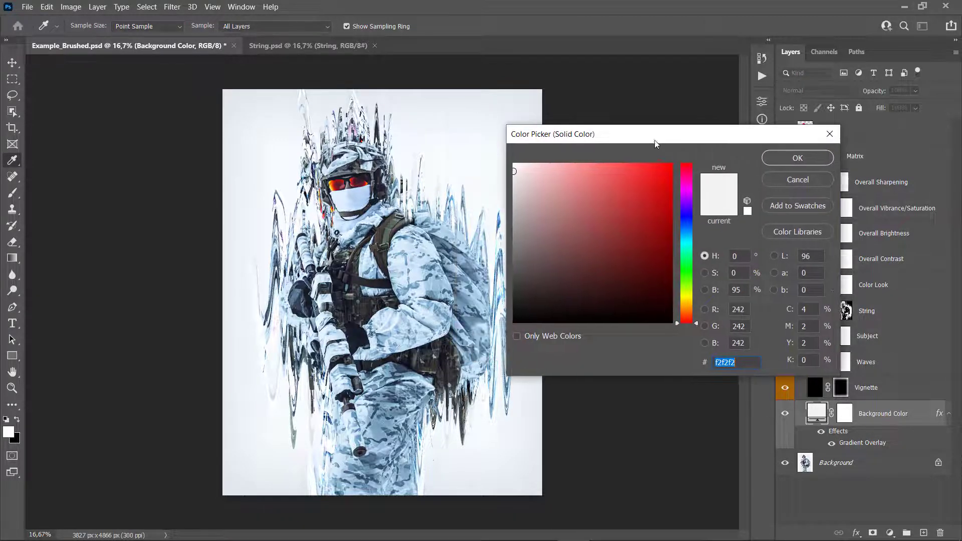
drag(602, 208, 674, 162)
drag(690, 240, 688, 282)
mouse_move(640, 219)
mouse_down()
mouse_move(646, 187)
mouse_move(585, 186)
mouse_up()
mouse_move(689, 206)
mouse_down()
mouse_move(689, 319)
mouse_move(688, 181)
mouse_move(687, 272)
mouse_up()
click(584, 172)
drag(572, 188, 542, 166)
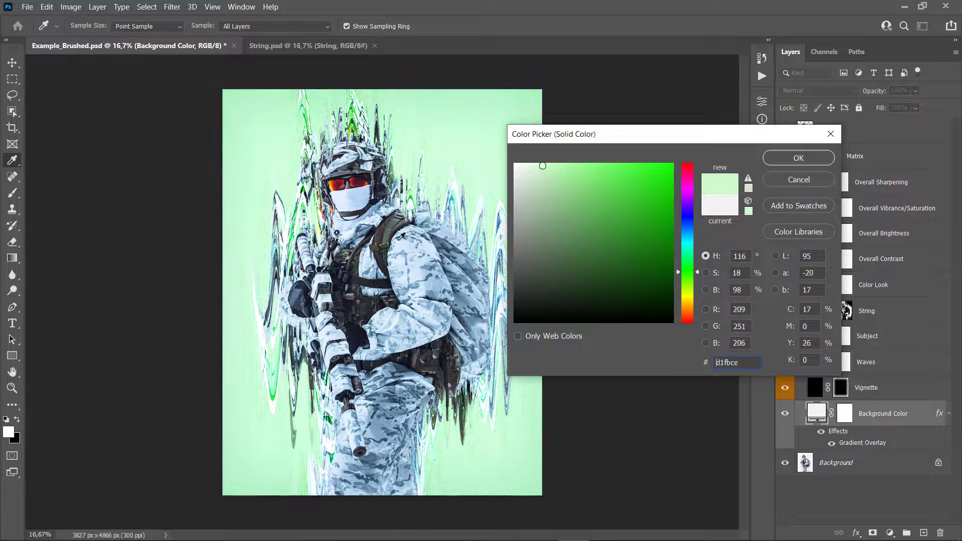
mouse_move(409, 242)
mouse_down()
mouse_move(405, 286)
mouse_move(354, 210)
mouse_move(457, 311)
mouse_move(426, 286)
mouse_up()
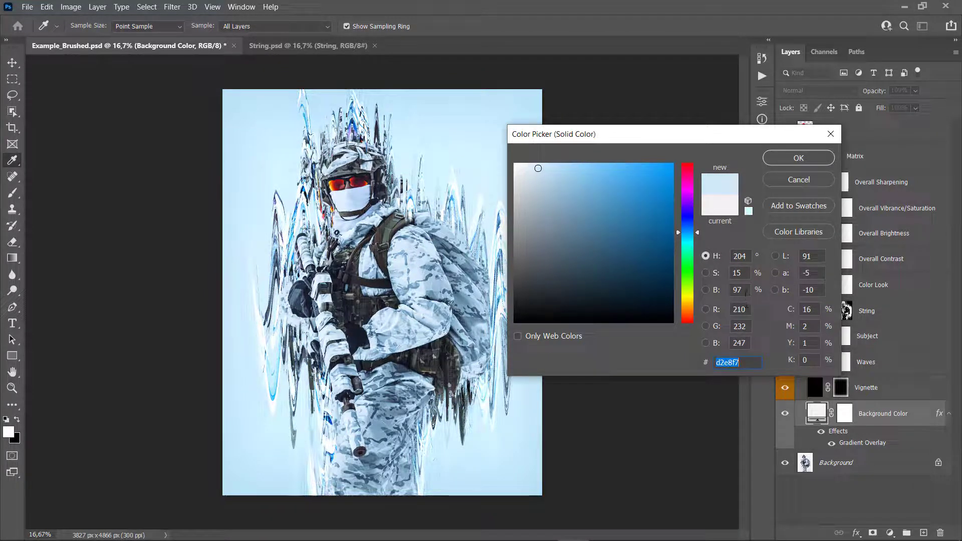
- Set the Background Color fill's saturation to 4% and brightness to 98%, and apply the colour
double_click(737, 273)
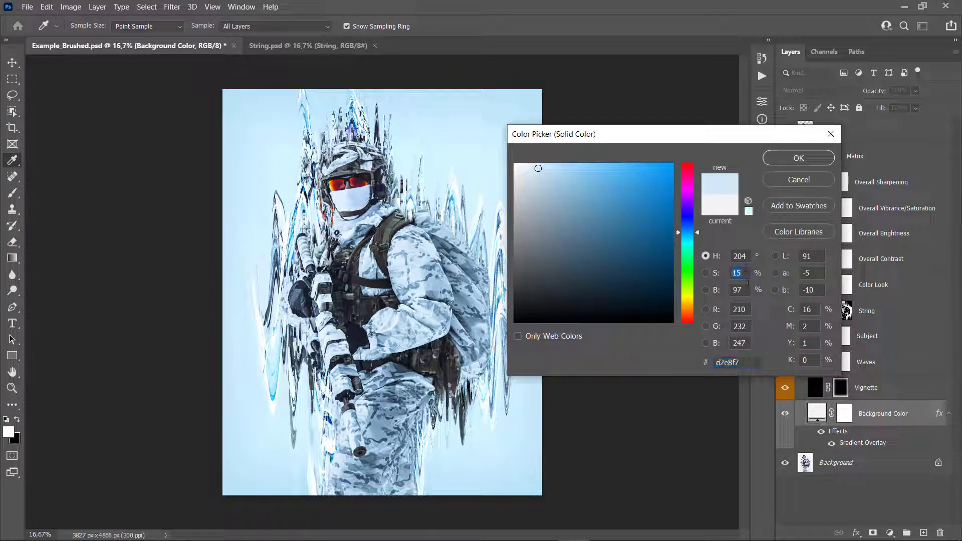
text(4)
double_click(737, 290)
text(98)
double_click(738, 289)
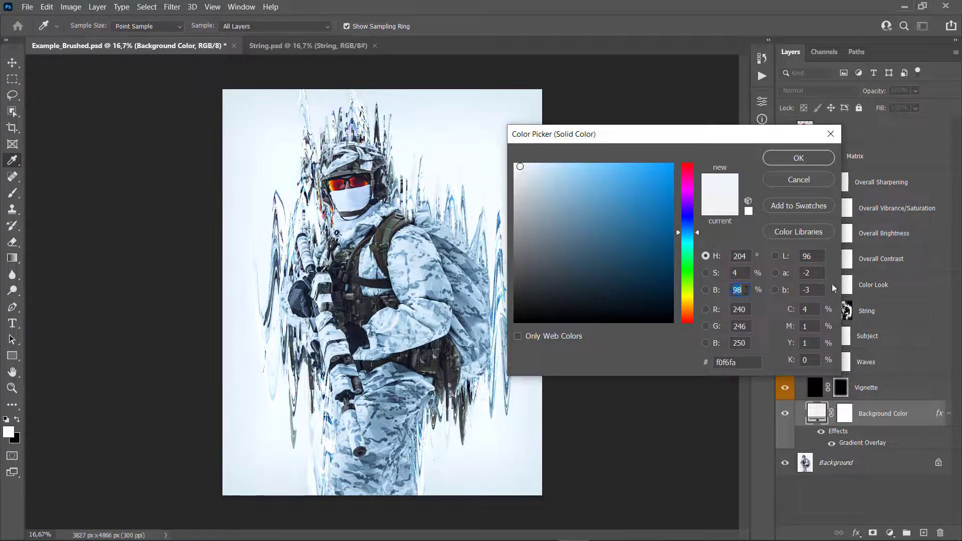
click(791, 159)
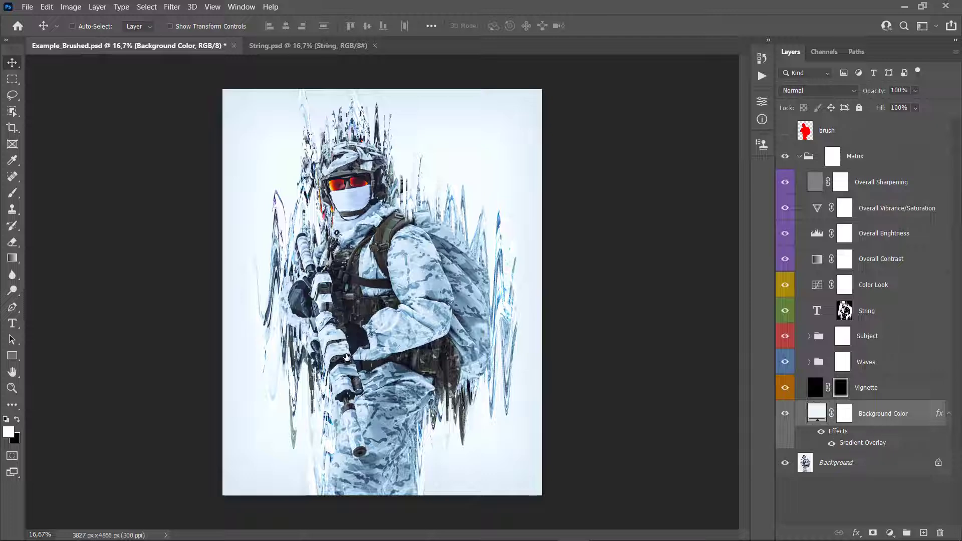
- Try the Background Color layer's Gradient Overlay at 100% opacity and 101% scale
double_click(851, 443)
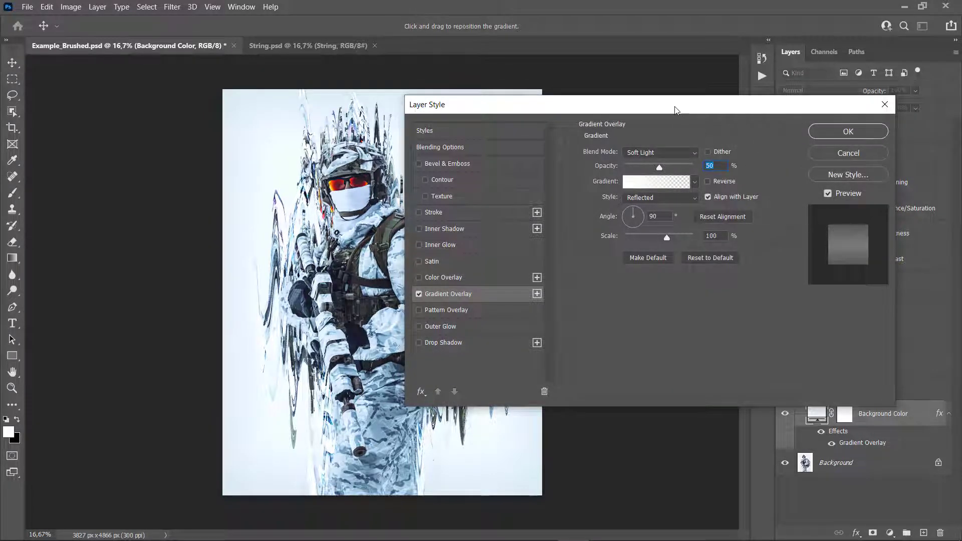
drag(680, 110, 705, 132)
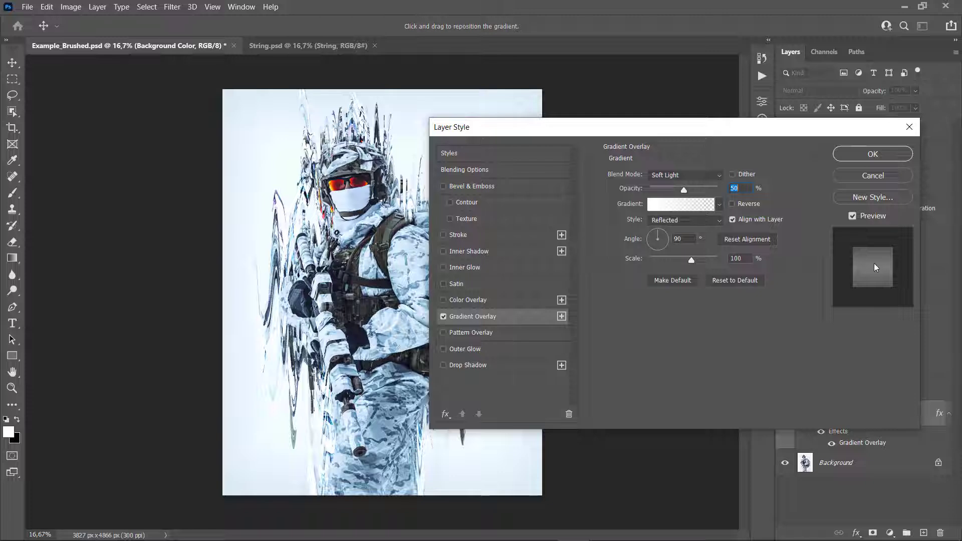
click(443, 318)
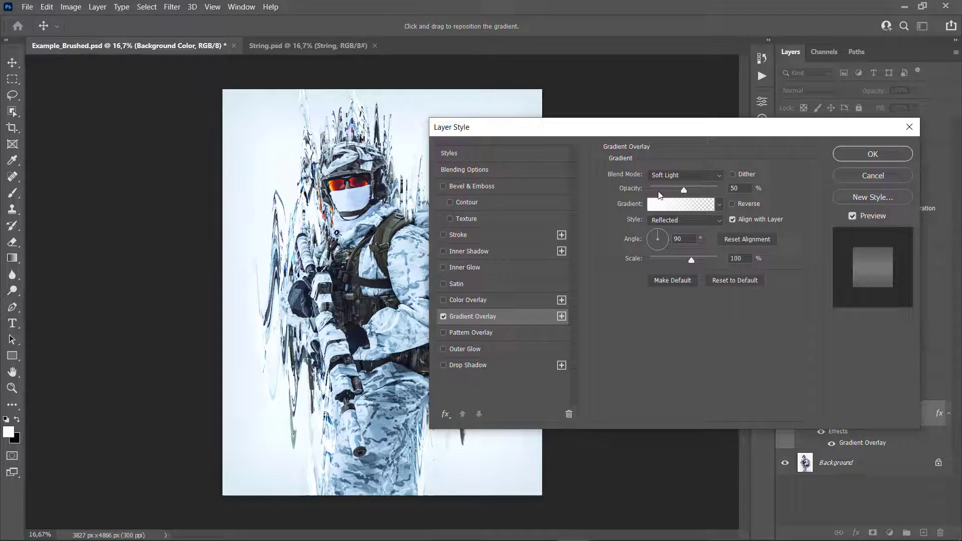
drag(691, 189, 761, 198)
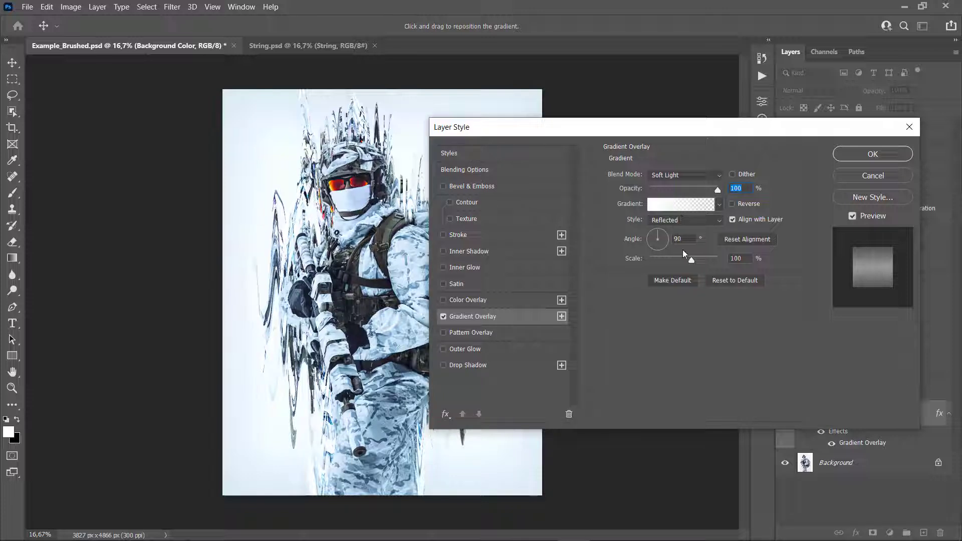
mouse_move(685, 259)
mouse_down()
mouse_move(700, 259)
mouse_move(692, 259)
mouse_up()
- Try the Radial and Linear gradient styles, the latter at a 157° angle, and discard all Gradient Overlay changes
click(678, 221)
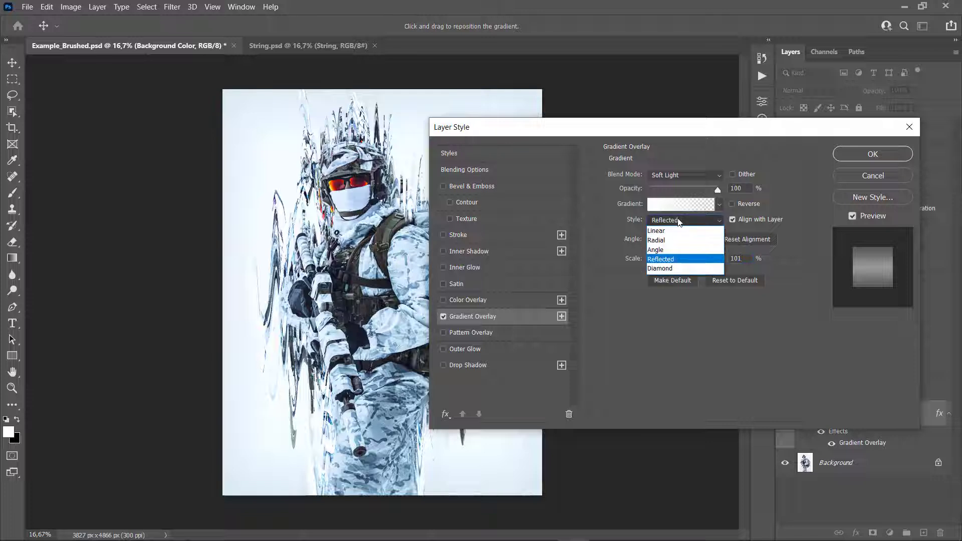
click(677, 220)
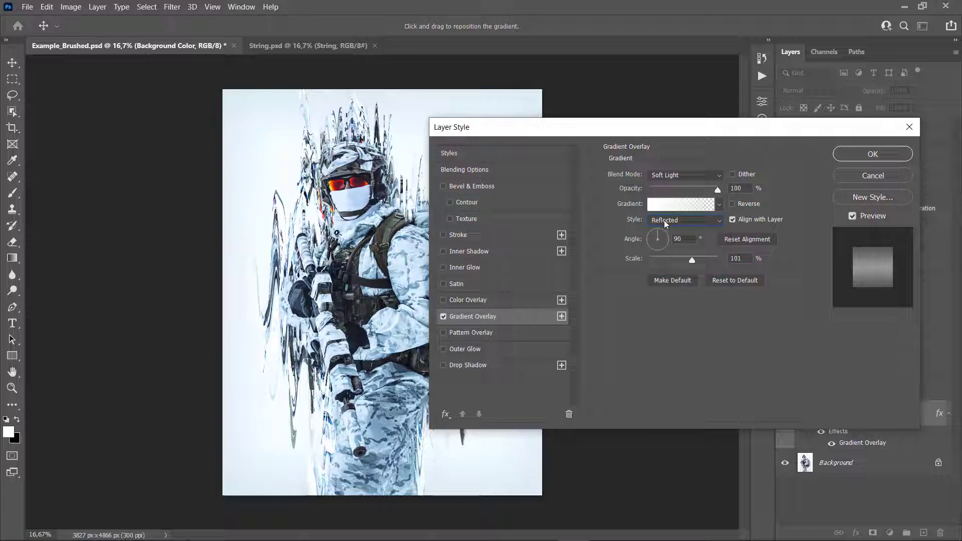
click(664, 221)
click(721, 236)
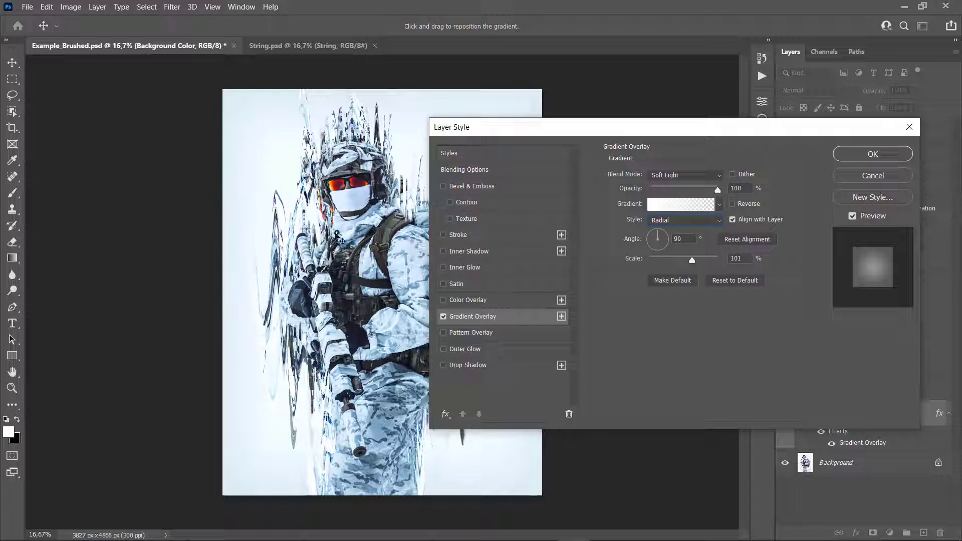
click(686, 221)
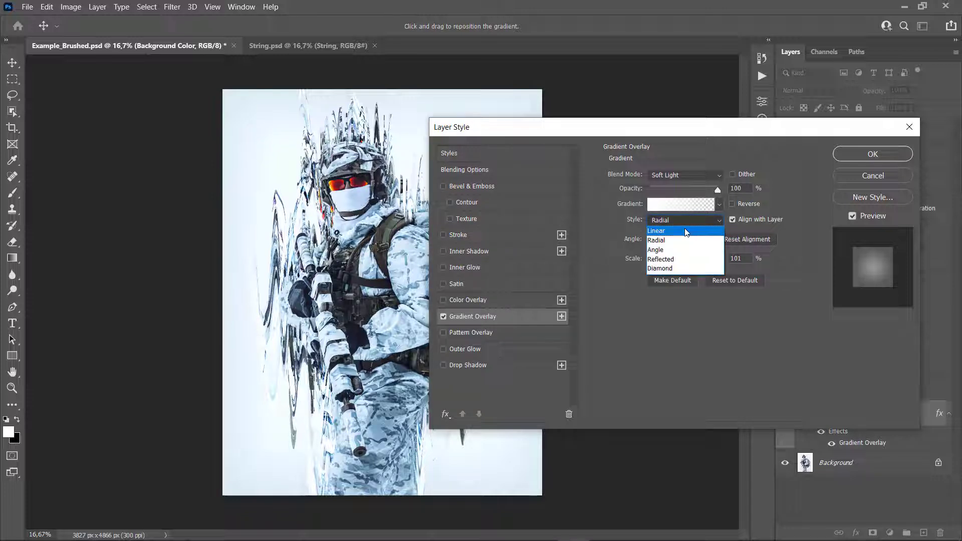
click(686, 231)
drag(660, 248, 647, 239)
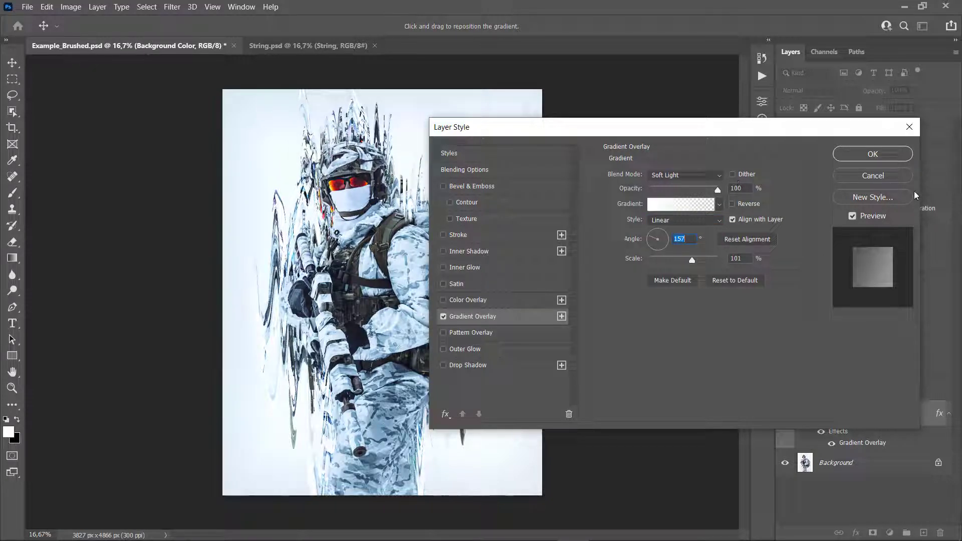
click(866, 176)
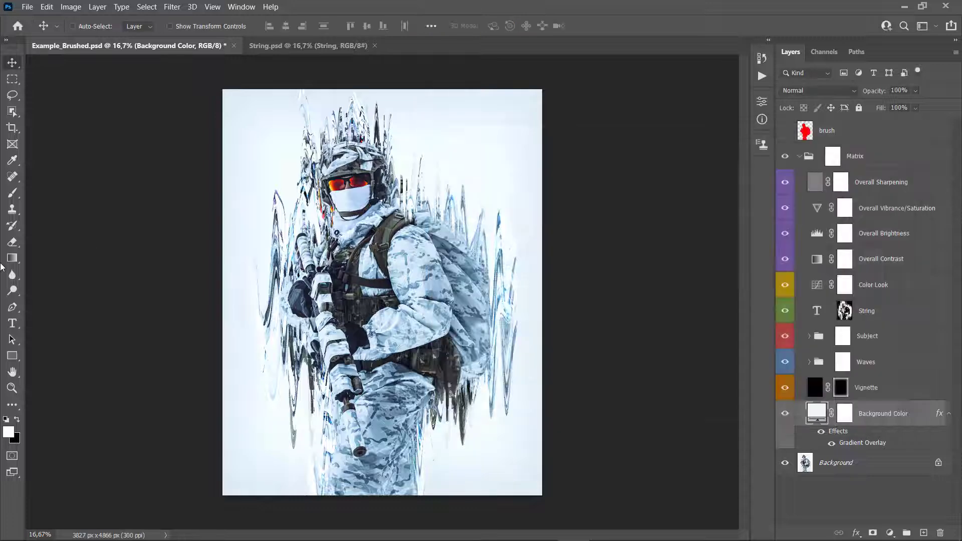
- Compare the picture with and without the Vignette layer, leaving the layer visible
click(887, 389)
click(785, 387)
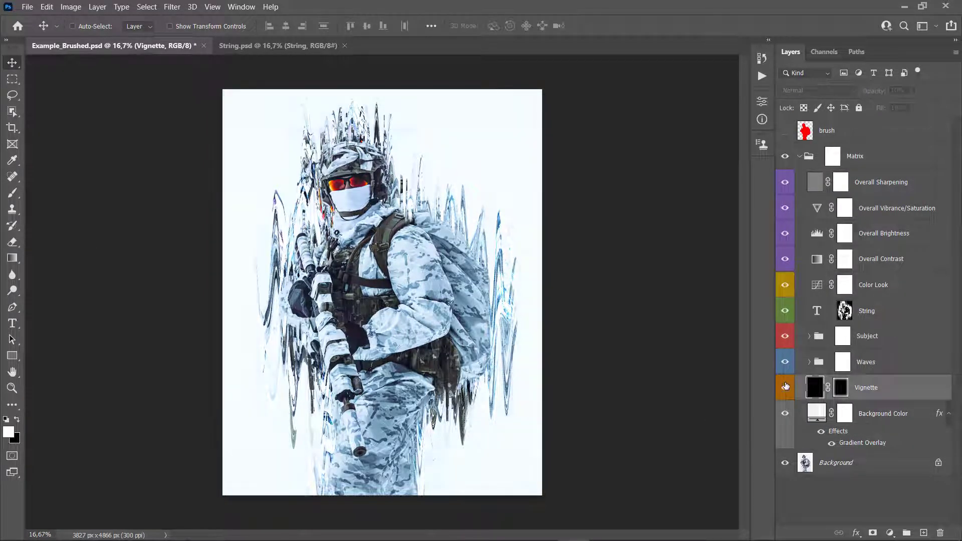
click(785, 387)
click(785, 387)
click(785, 387)
click(785, 387)
click(785, 387)
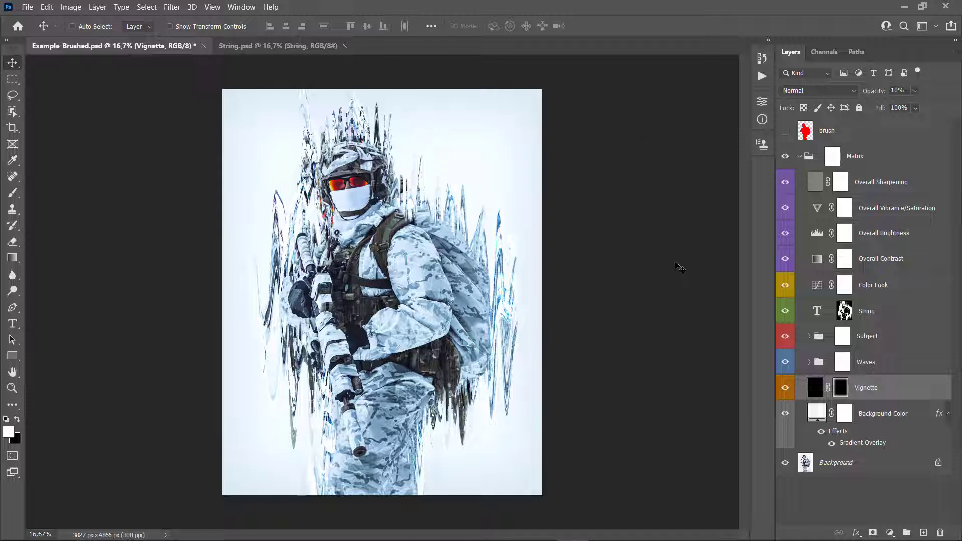
- Adjust the Vignette layer's opacity to 18% and hide the layer
drag(868, 91, 482, 138)
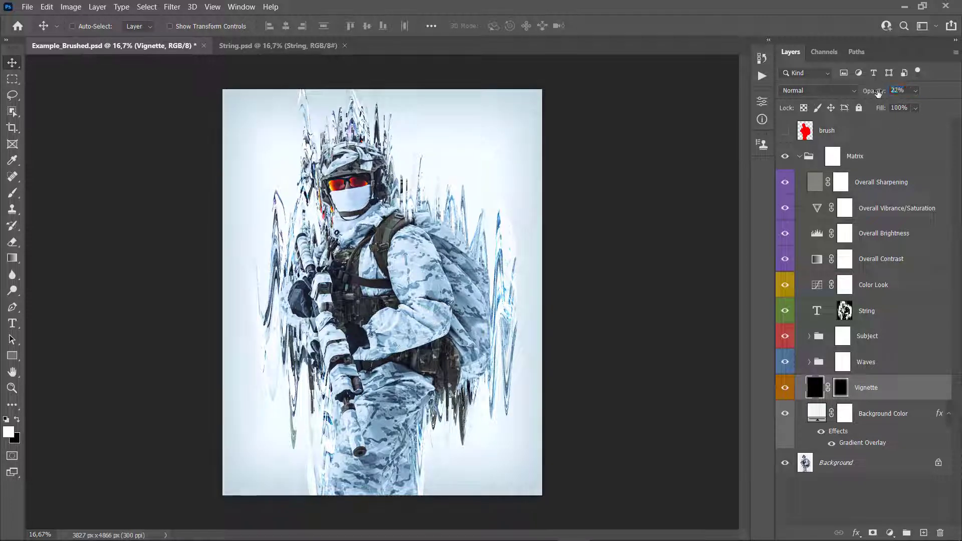
key(Return)
drag(877, 92, 831, 96)
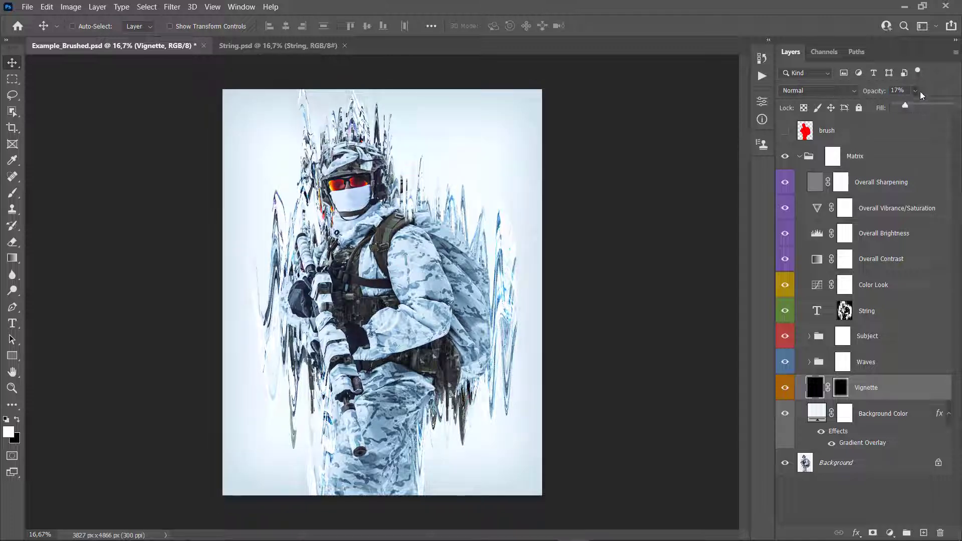
drag(900, 105, 859, 96)
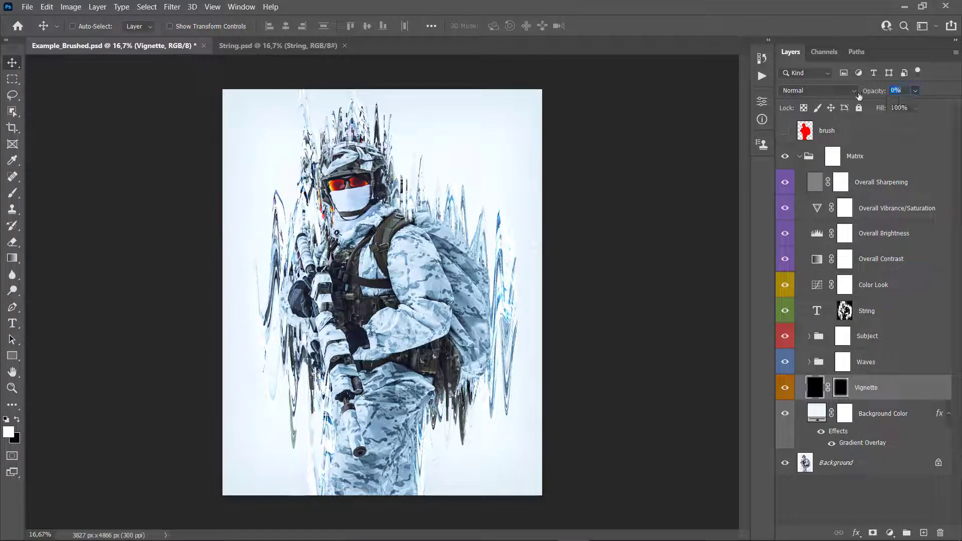
key(Return)
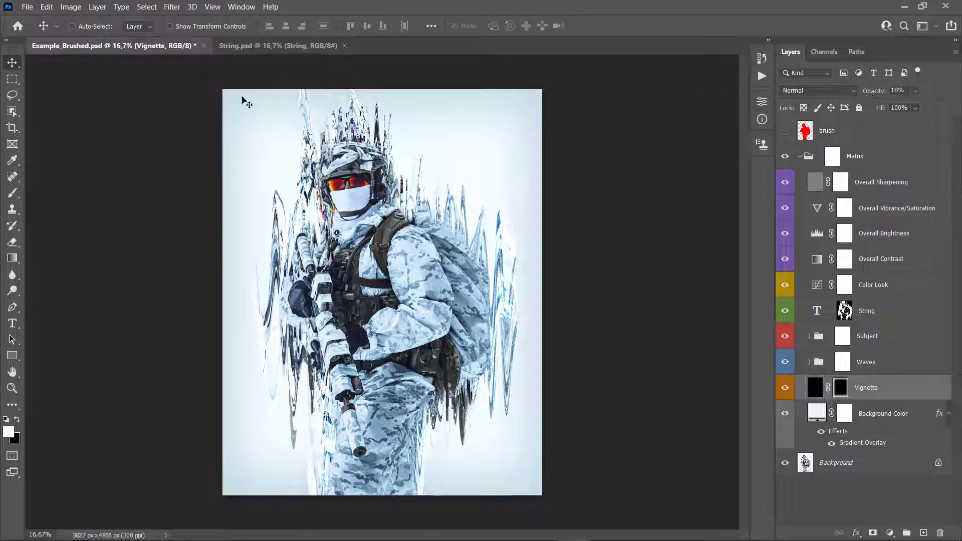
click(785, 387)
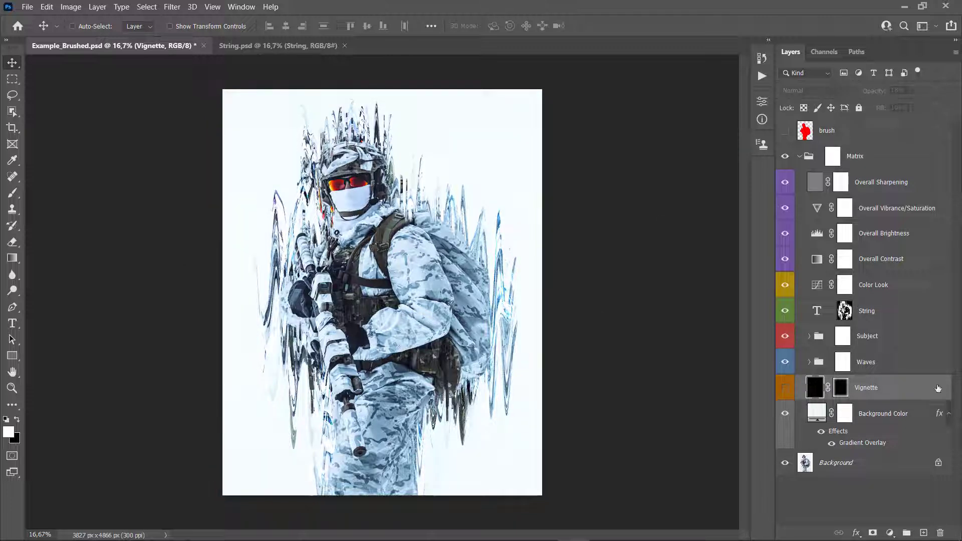
- Expand the Waves group, check what its W_1 to W_4 layers contribute by toggling their visibility, and select W_1
click(886, 365)
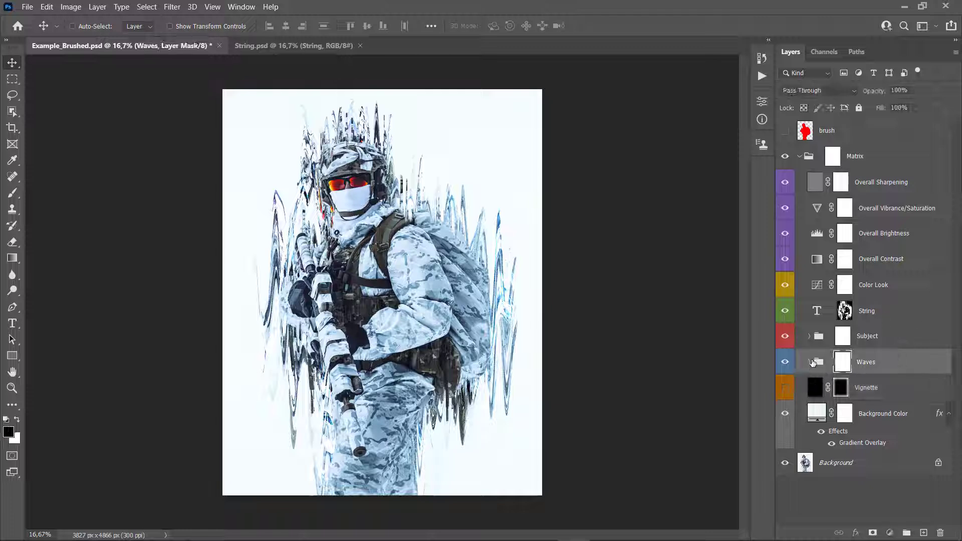
click(809, 361)
scroll(843, 256, down, 2)
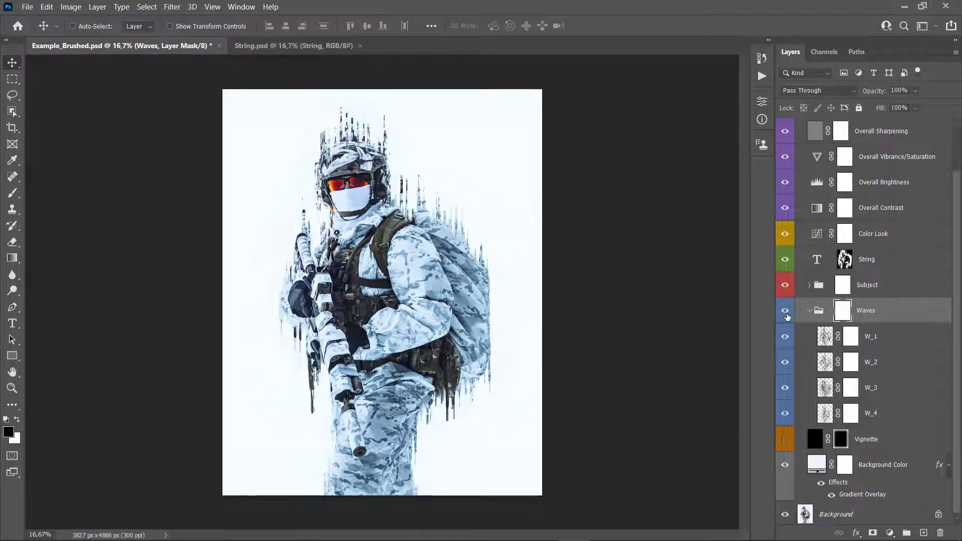
drag(786, 412, 786, 340)
click(811, 337)
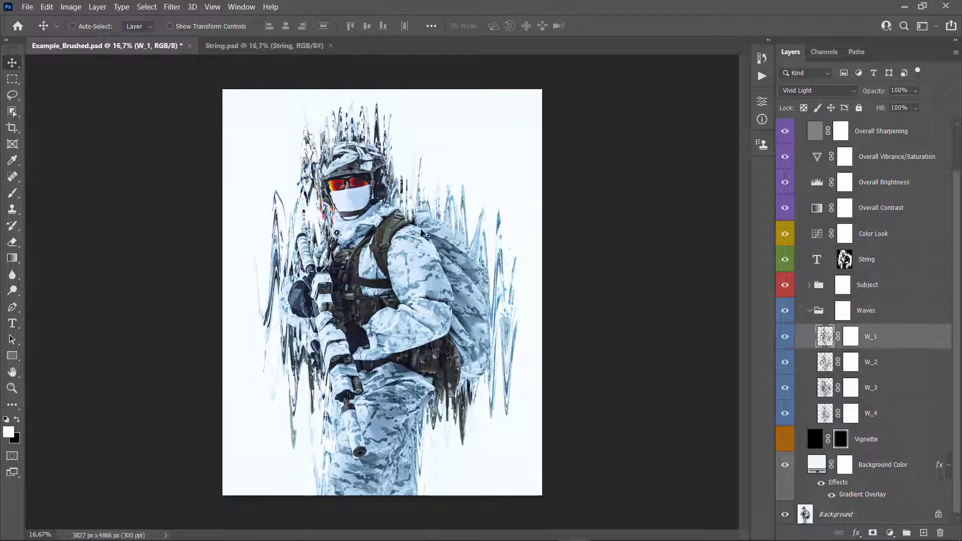
- Examine the soldier's wave effect up close and from afar with the W_1 layer shown and hidden
key(z)
click(397, 240)
key(h)
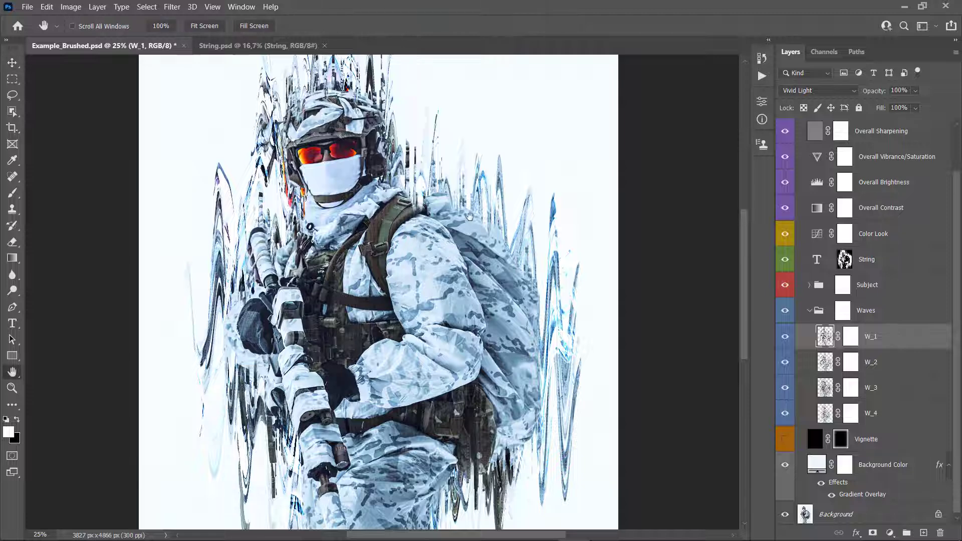
drag(463, 219, 497, 236)
key(v)
mouse_move(785, 336)
mouse_down()
mouse_move(787, 393)
mouse_move(788, 339)
mouse_up()
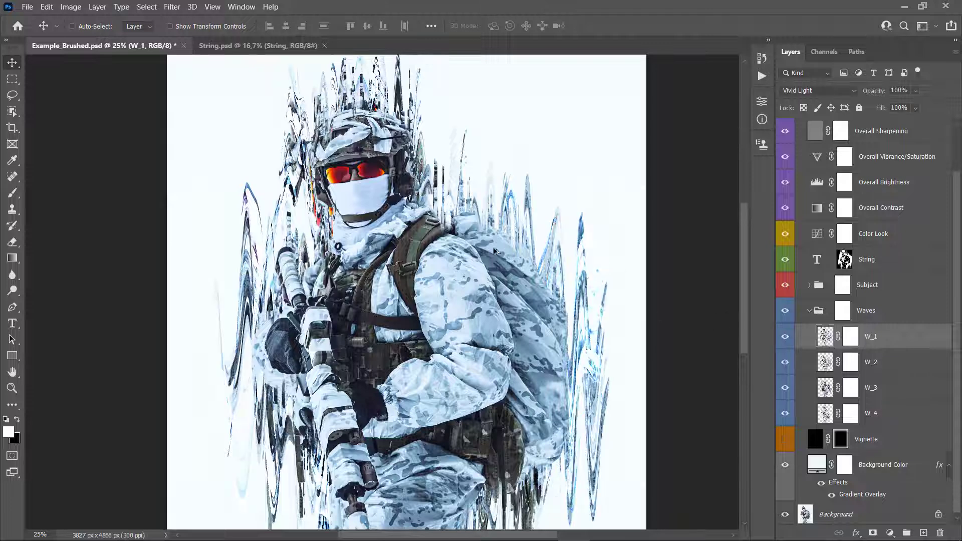
scroll(494, 250, down, 1)
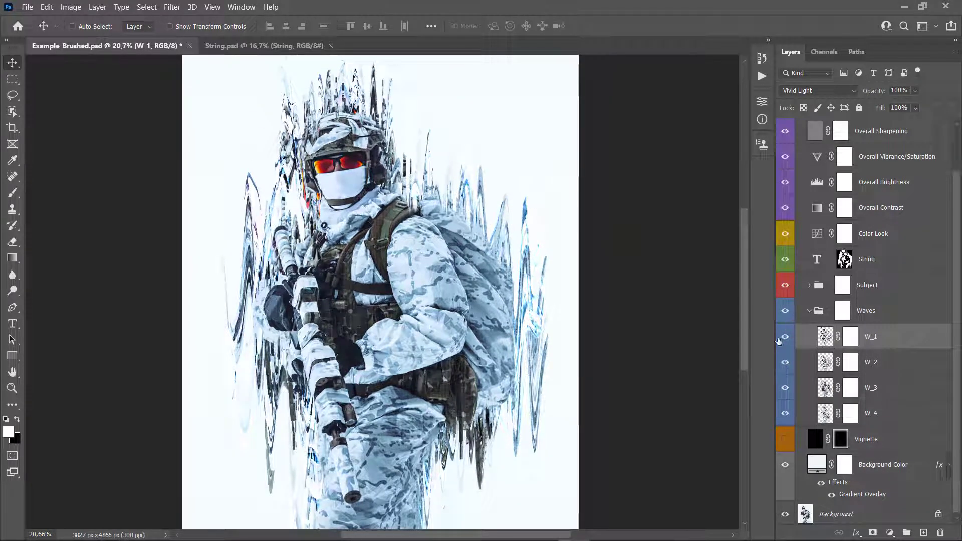
click(785, 336)
click(785, 337)
scroll(585, 278, down, 1)
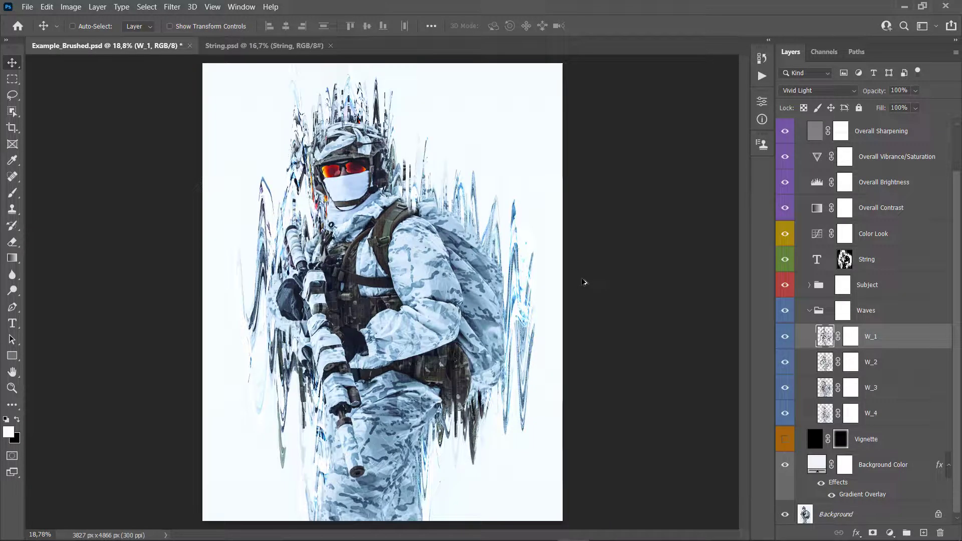
- Target the W_1 layer's mask and set up a 900 px Soft Round brush for painting on it
click(849, 341)
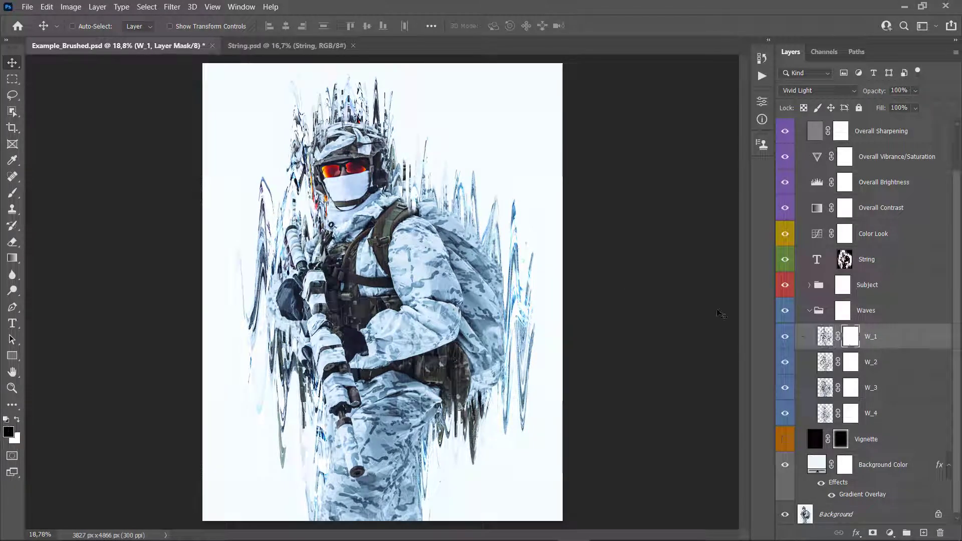
key(b)
right_click(452, 181)
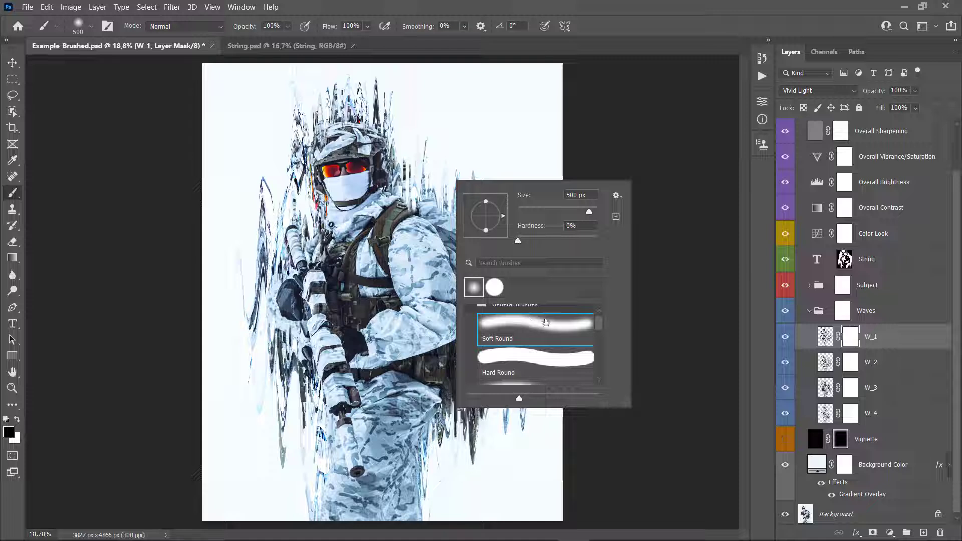
double_click(545, 321)
key(bracketright)
key(bracketright)
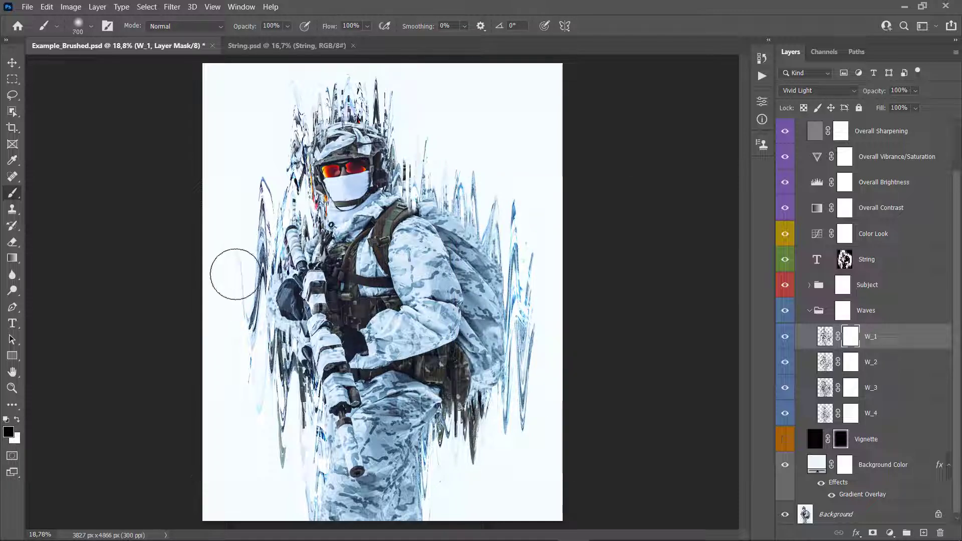
key(bracketright)
key(bracketright)
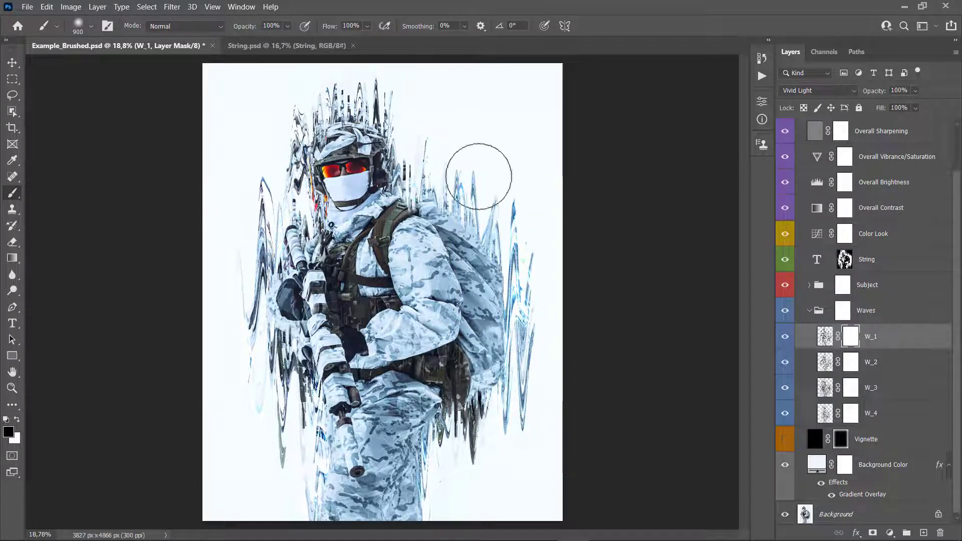
- Try hiding outer waves around the soldier by painting black on the W_2 layer's mask, and undo the stroke
key(alt+bracketleft)
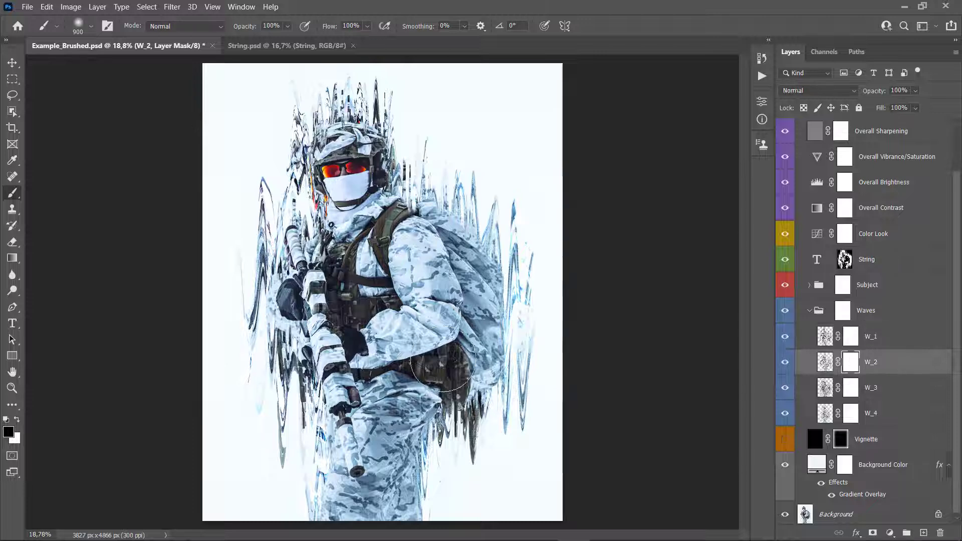
mouse_move(443, 358)
mouse_down()
mouse_move(586, 280)
mouse_move(515, 208)
mouse_move(410, 134)
mouse_move(265, 130)
mouse_move(260, 207)
mouse_move(558, 231)
mouse_move(551, 308)
mouse_up()
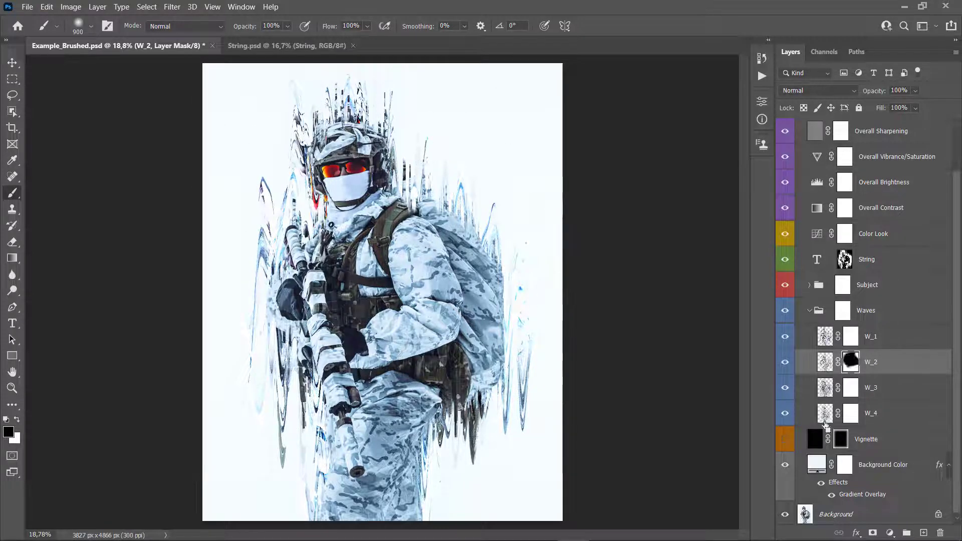
key(ctrl+z)
- Select the W_3 layer and try out different opacity values on it
key(alt+bracketleft)
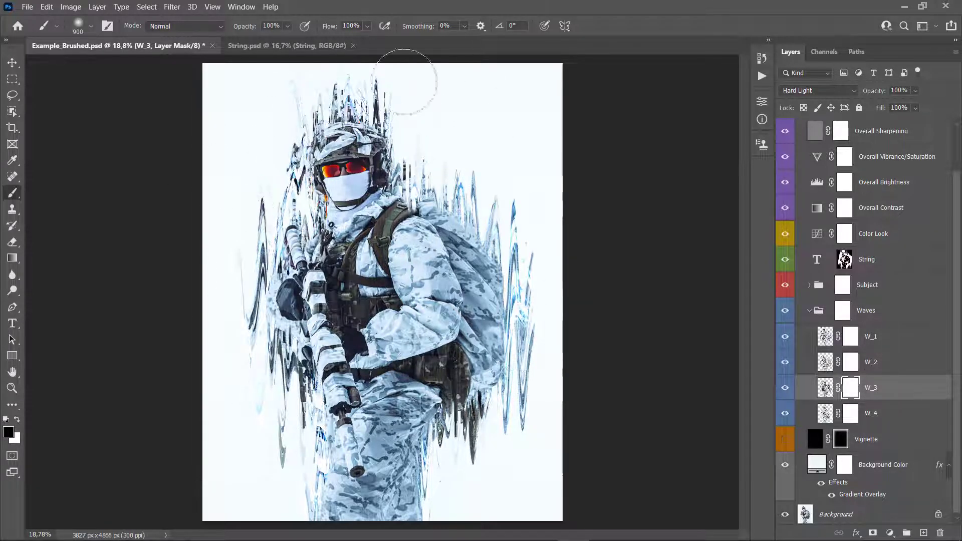
key(v)
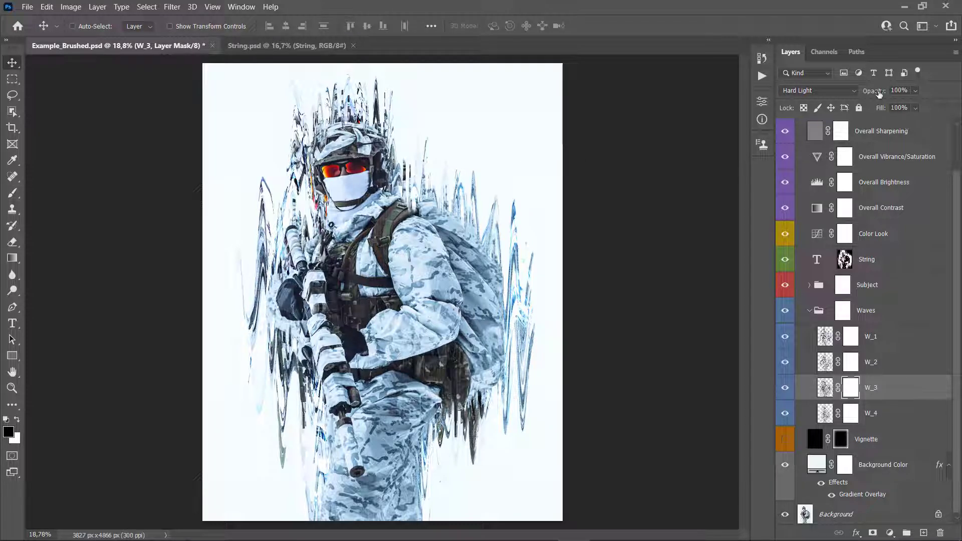
mouse_move(879, 94)
mouse_down()
mouse_move(594, 127)
mouse_move(959, 117)
mouse_up()
- Try enlarging the waves of the W_1 layer to 116% with Free Transform
click(824, 336)
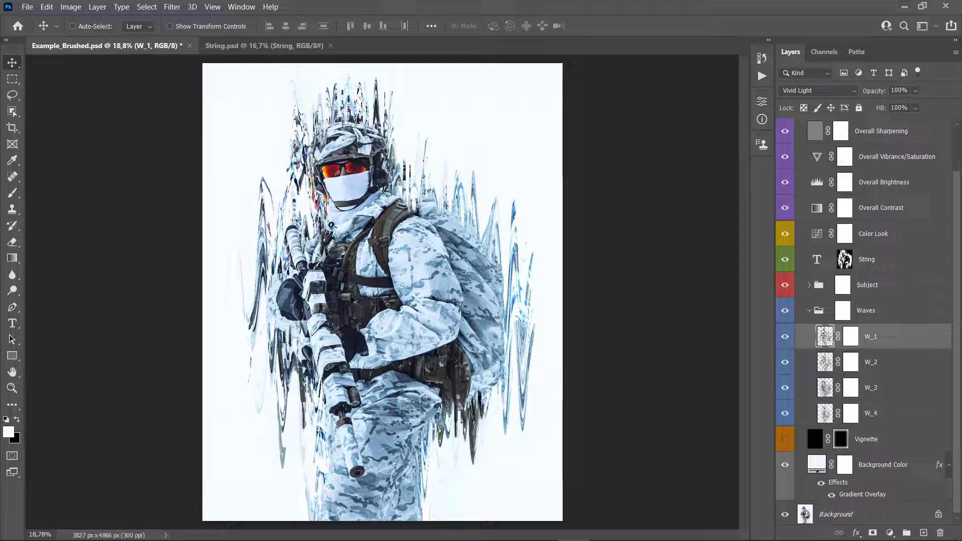
key(ctrl+t)
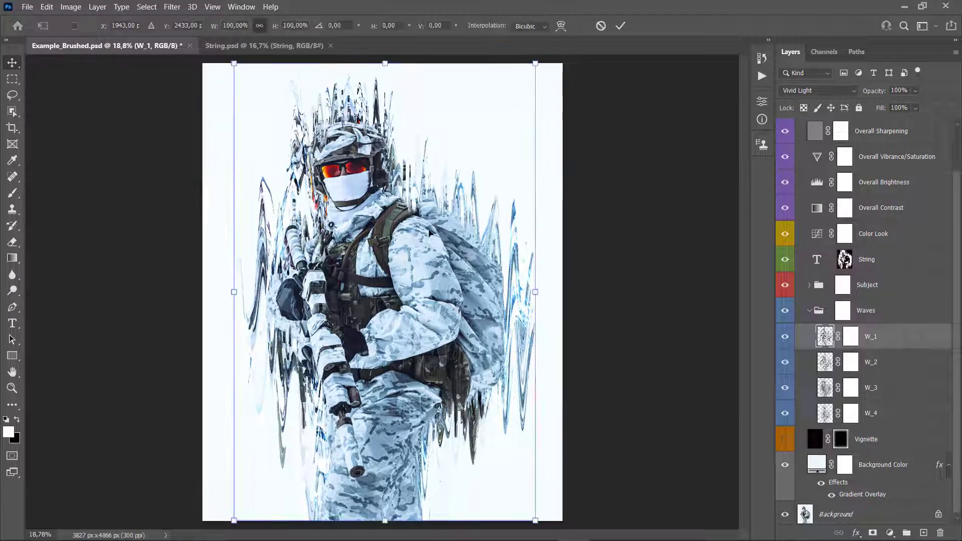
mouse_move(213, 34)
mouse_down()
mouse_move(238, 27)
mouse_move(226, 25)
mouse_up()
drag(675, 183, 661, 146)
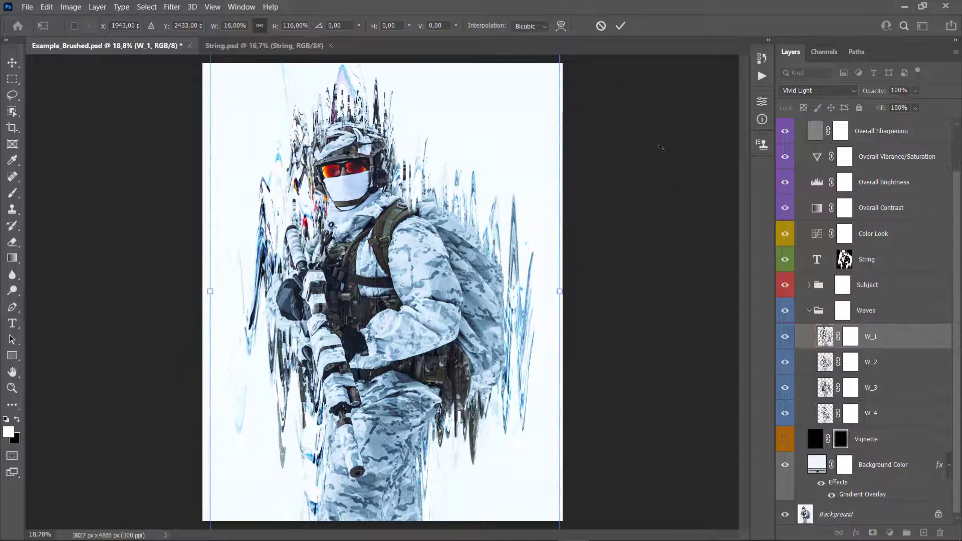
key(Return)
- Try shifting the W_1 and W_2 wave layers sideways one after the other, undoing each move
drag(604, 193, 548, 176)
key(ctrl+z)
click(827, 365)
drag(585, 253, 553, 253)
key(ctrl+z)
- Try rescaling the waves of the W_2 layer with Free Transform
key(t)
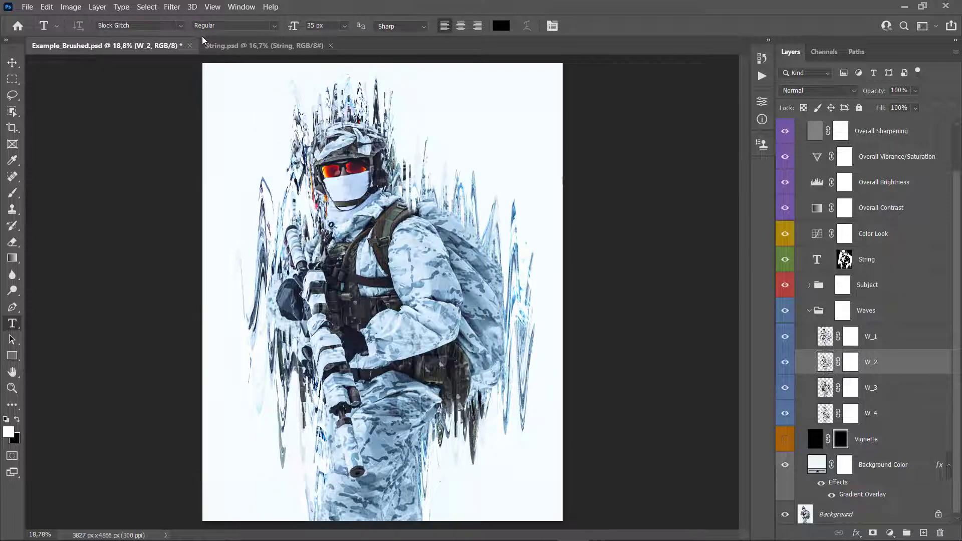
key(v)
key(ctrl+t)
drag(215, 26, 228, 31)
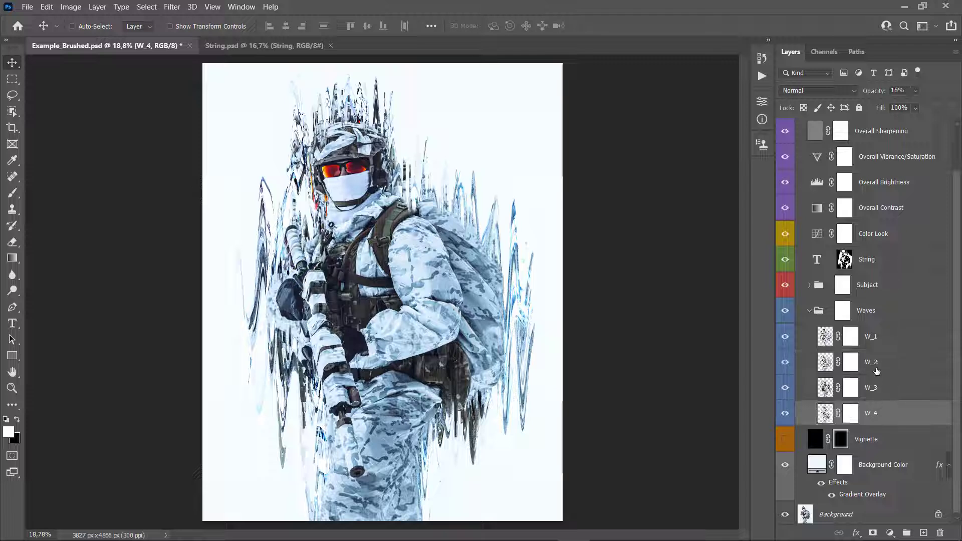
- Collapse the Waves group and compare the picture with and without it, leaving the group visible
click(842, 310)
click(809, 310)
click(784, 362)
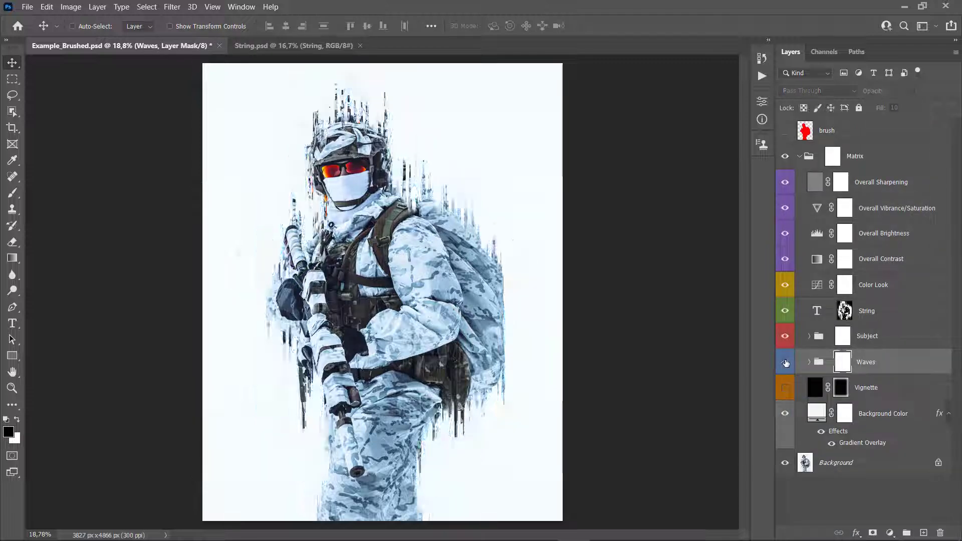
click(785, 362)
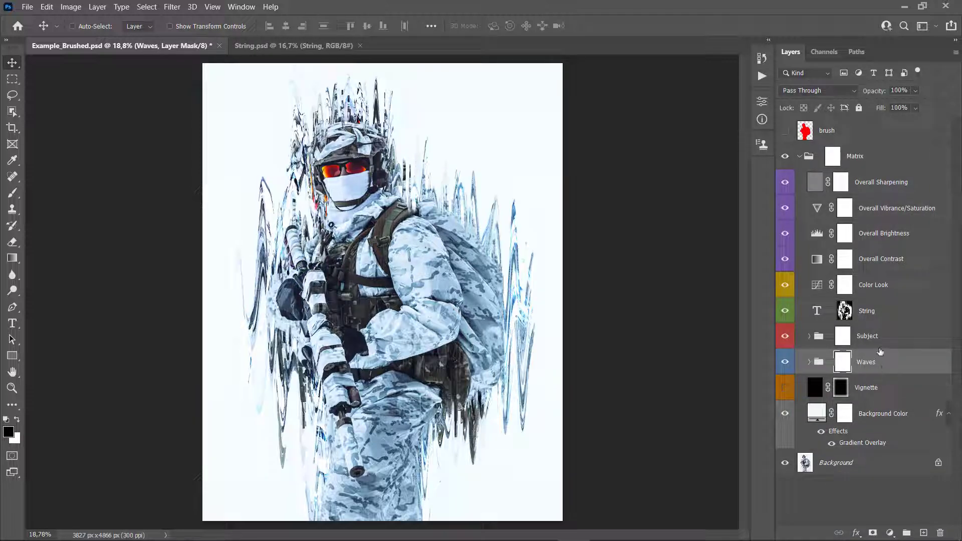
- Compare the picture with and without the Subject group, leave it visible and expand it
click(862, 326)
click(785, 335)
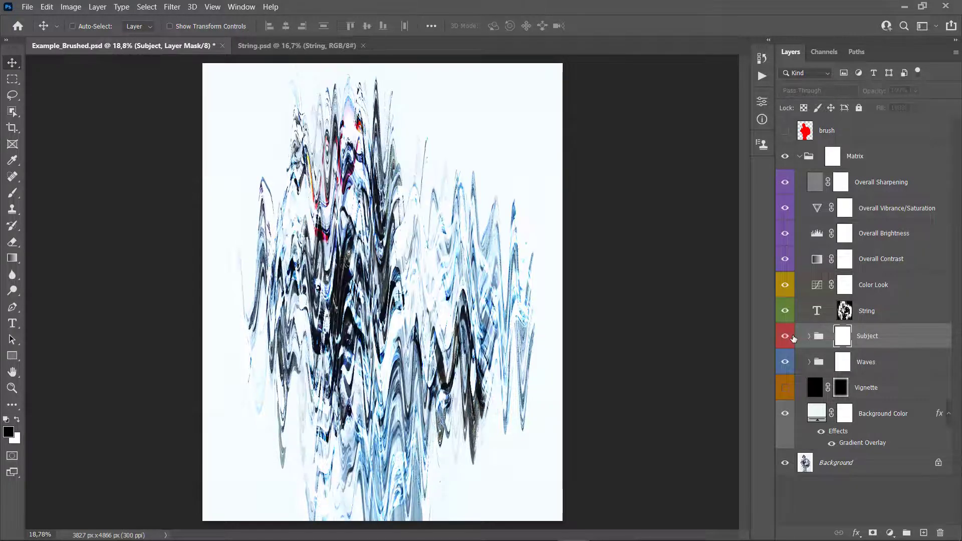
click(785, 336)
click(811, 336)
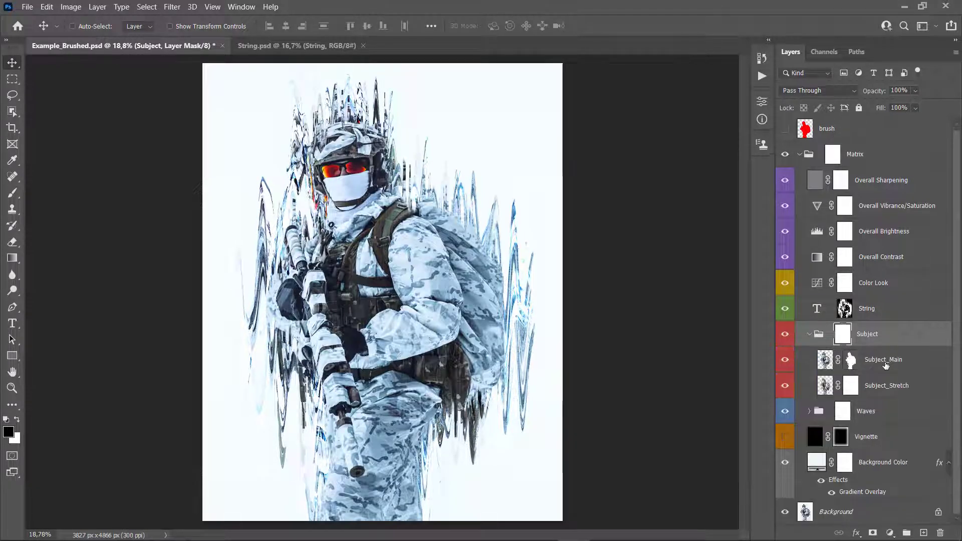
- Check what the Subject_Main and Subject_Stretch layers each contribute by toggling their visibility, leaving both shown
click(885, 365)
click(785, 359)
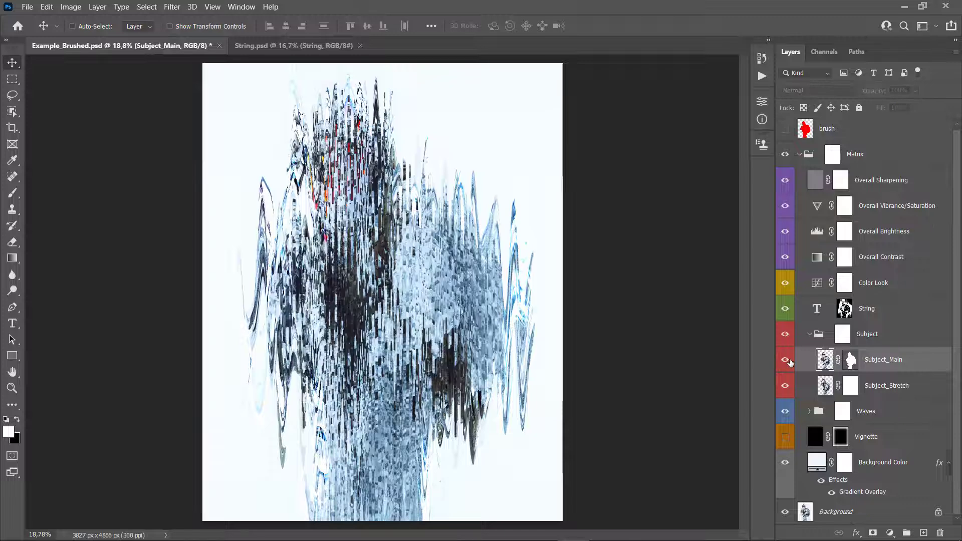
click(785, 360)
click(872, 389)
click(785, 384)
click(785, 385)
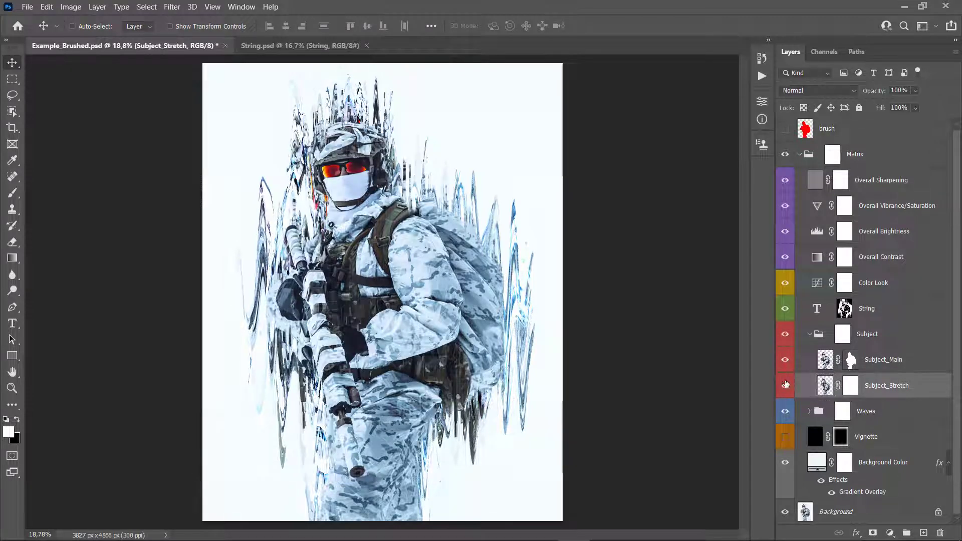
click(785, 385)
click(785, 385)
click(785, 384)
- Target the Subject_Main layer's mask and choose a 900 px Soft Round brush with 0% hardness
click(887, 365)
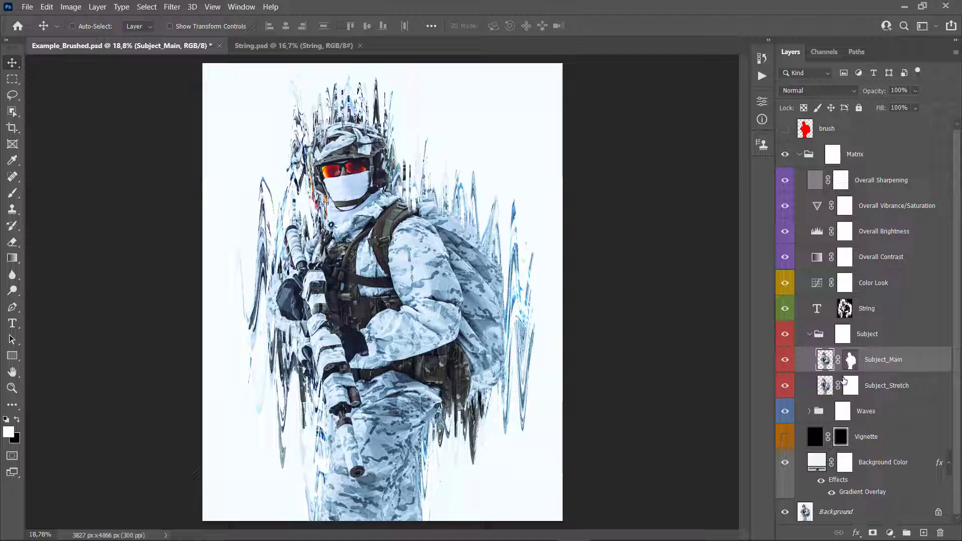
click(850, 359)
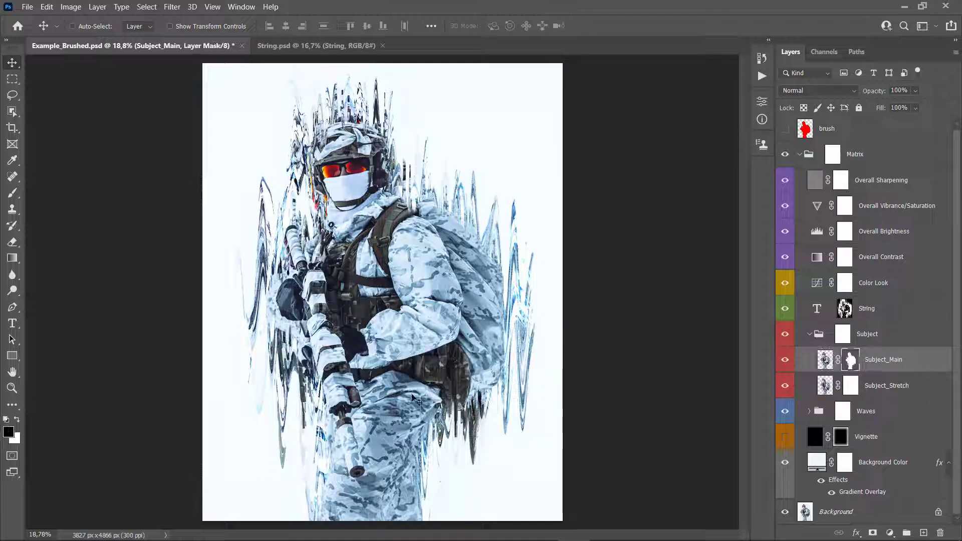
key(b)
right_click(453, 189)
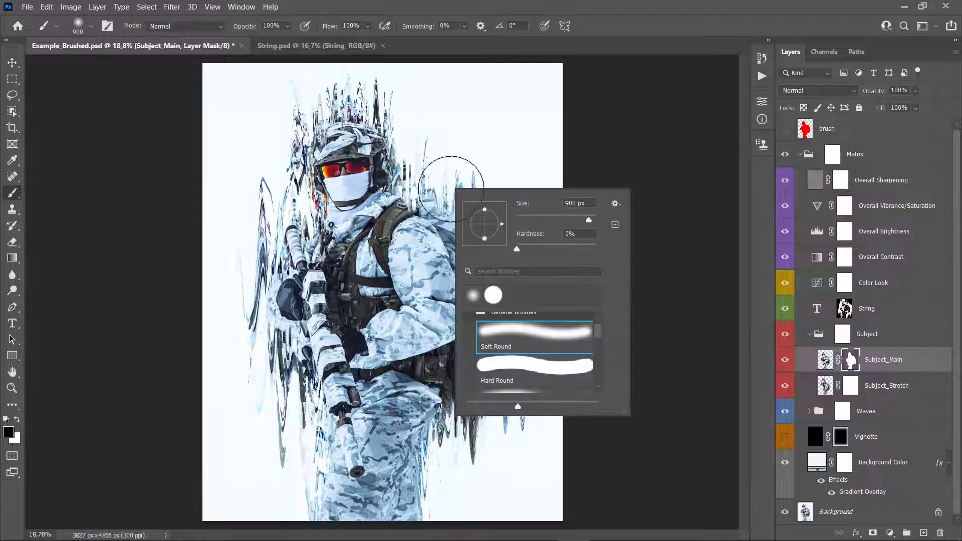
click(505, 336)
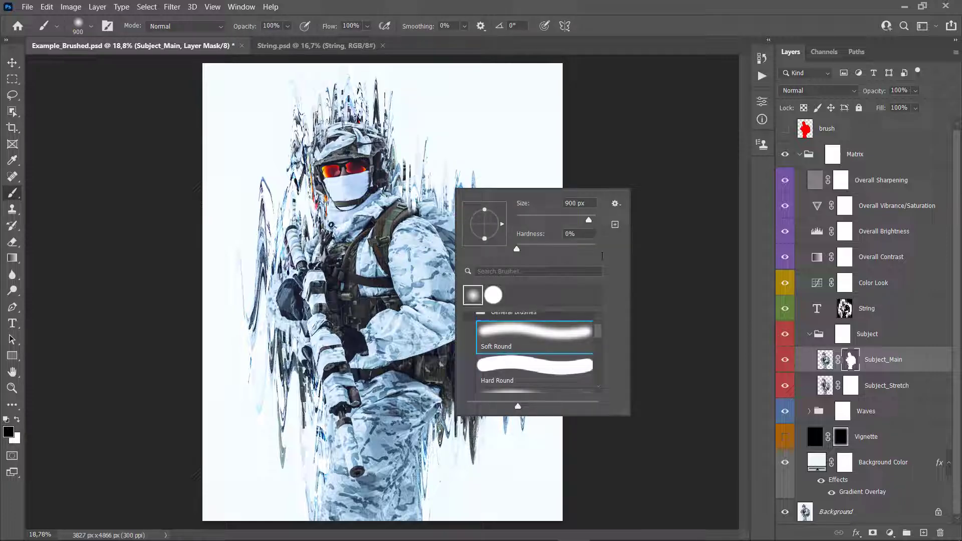
click(676, 35)
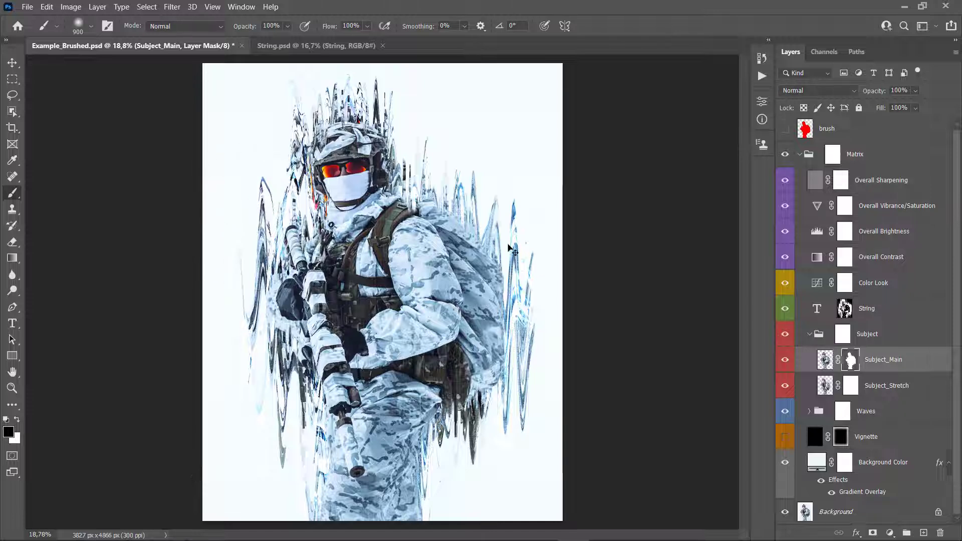
- Try painting black over the backpack edge on the Subject_Main mask with different brush sizes, undoing each stroke
mouse_move(533, 350)
mouse_down()
mouse_move(486, 208)
mouse_move(491, 192)
mouse_up()
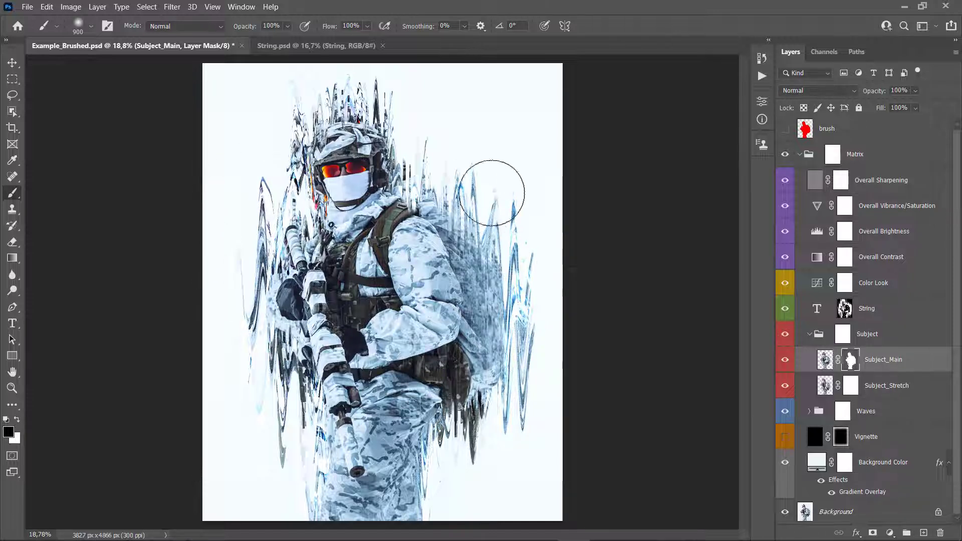
key(ctrl+z)
key(bracketleft)
key(bracketleft)
key(bracketleft)
key(bracketleft)
key(bracketleft)
key(bracketleft)
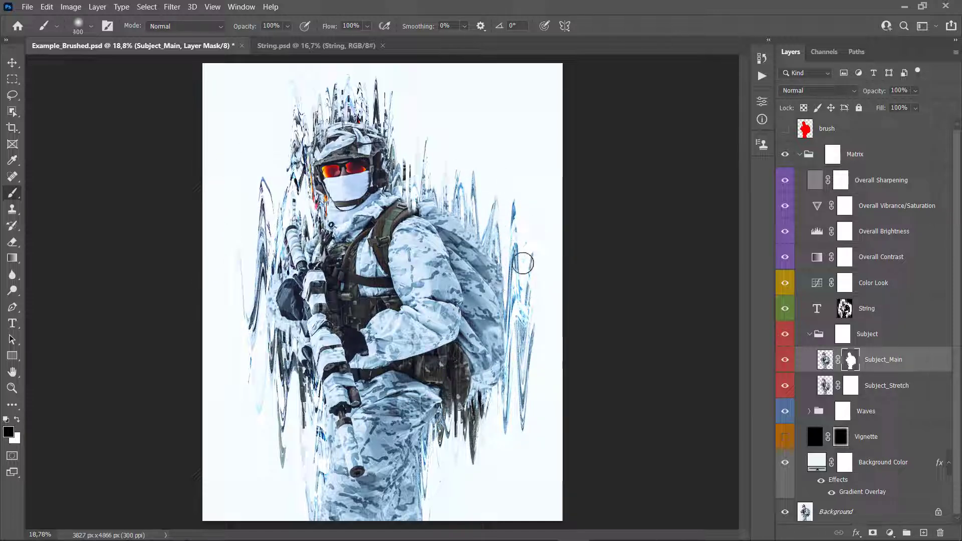
key(bracketright)
key(bracketright)
key(bracketright)
key(bracketright)
drag(530, 371, 469, 268)
key(ctrl+z)
key(v)
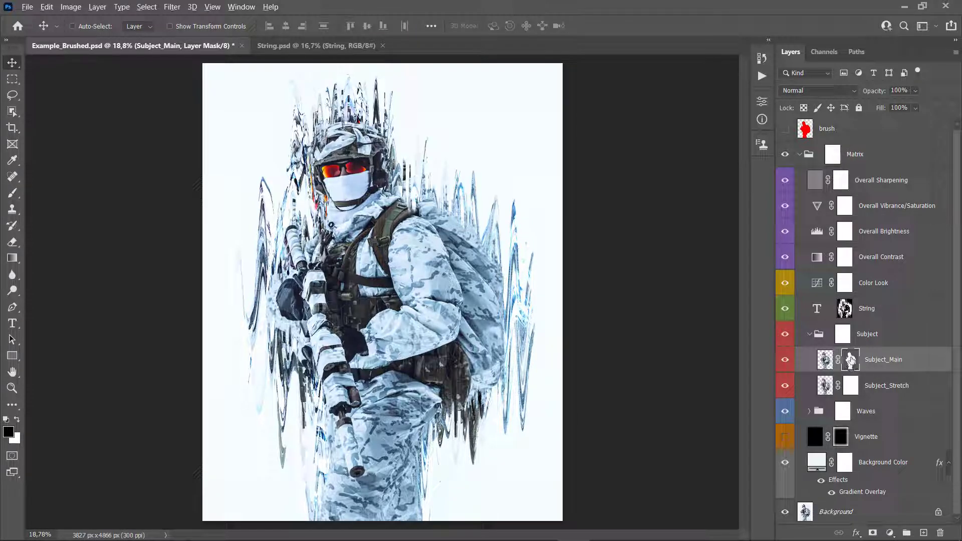
- View the Subject_Main layer mask on its own and return to the normal picture
alt+click(850, 360)
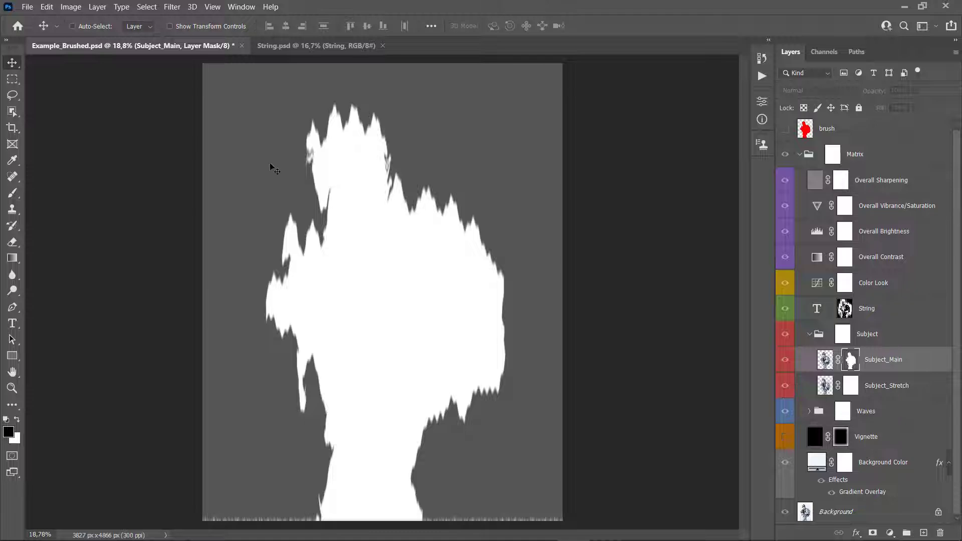
alt+click(851, 359)
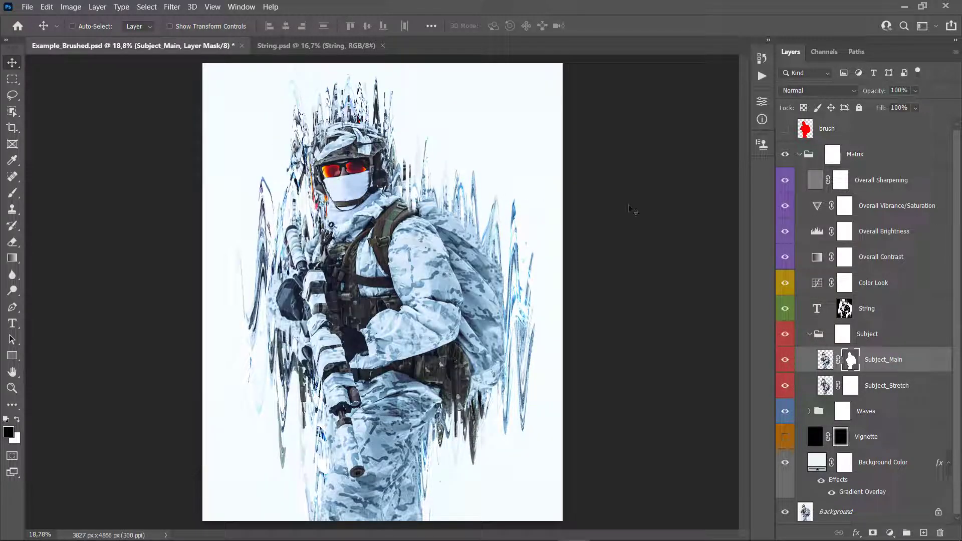
- Try another black stroke over the backpack on the Subject_Main mask, undo it and make white the foreground colour
key(b)
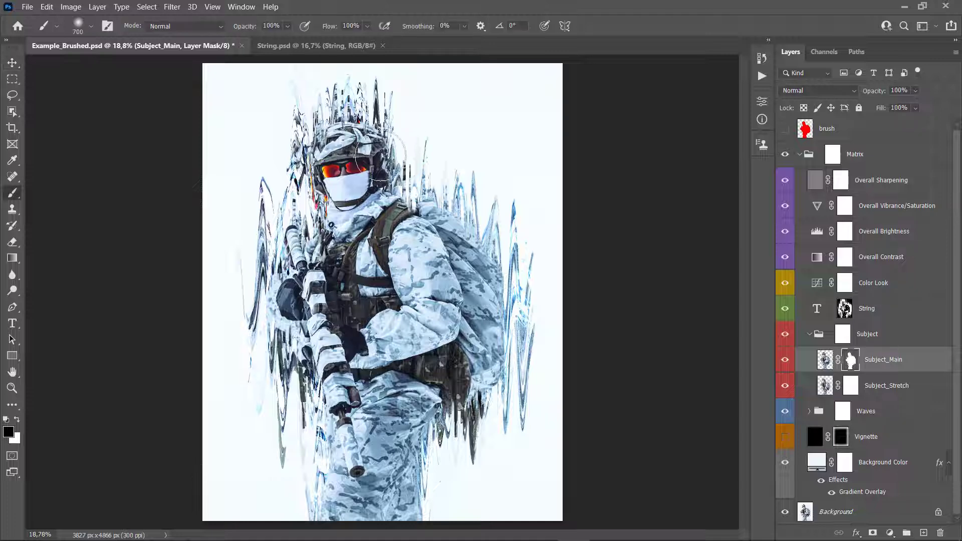
scroll(336, 120, up, 1)
key(x)
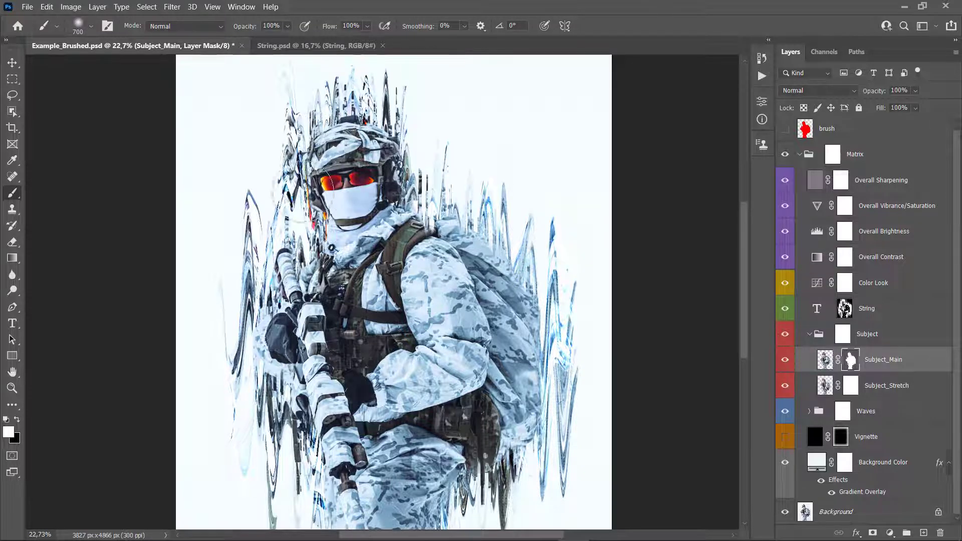
scroll(315, 171, down, 2)
key(z)
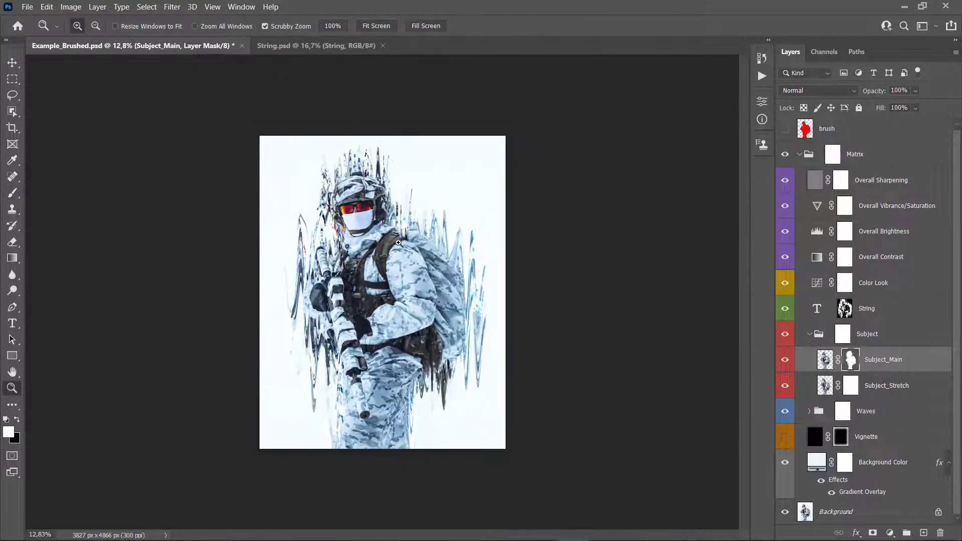
click(468, 257)
key(b)
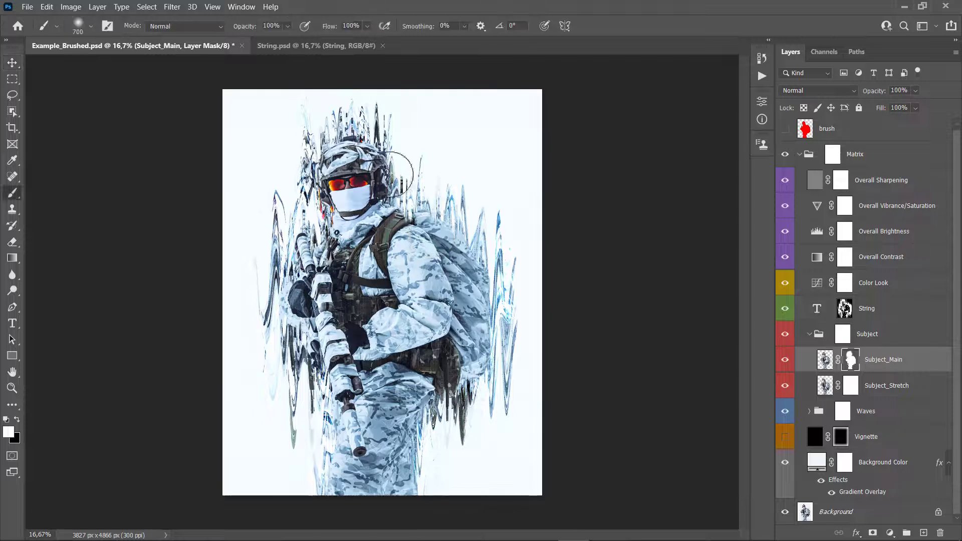
key(x)
mouse_move(506, 251)
mouse_down()
mouse_move(458, 297)
mouse_move(473, 267)
mouse_up()
key(ctrl+z)
key(x)
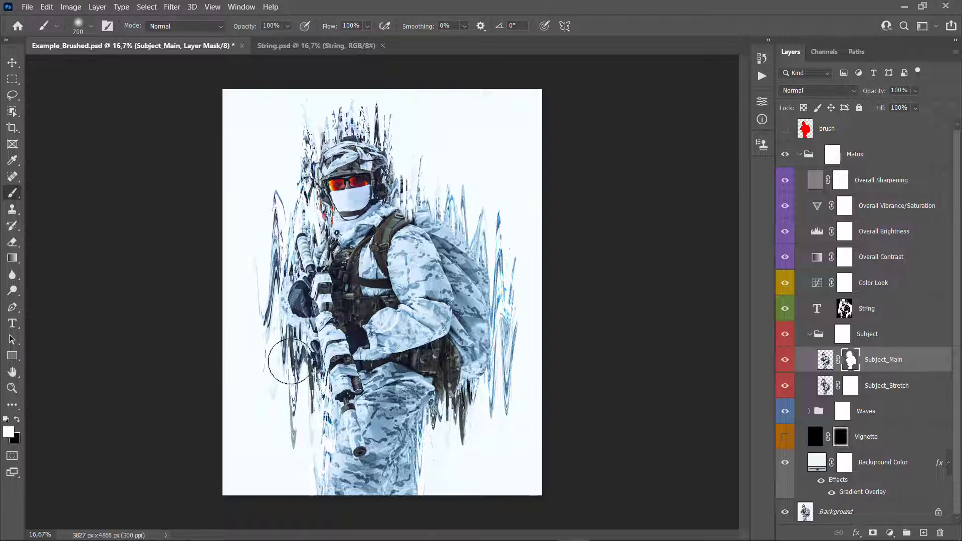
key(v)
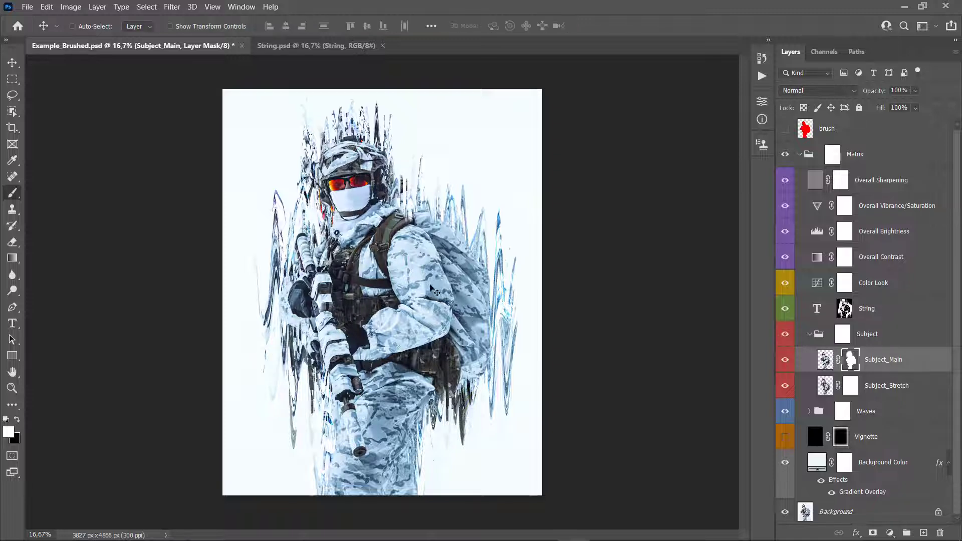
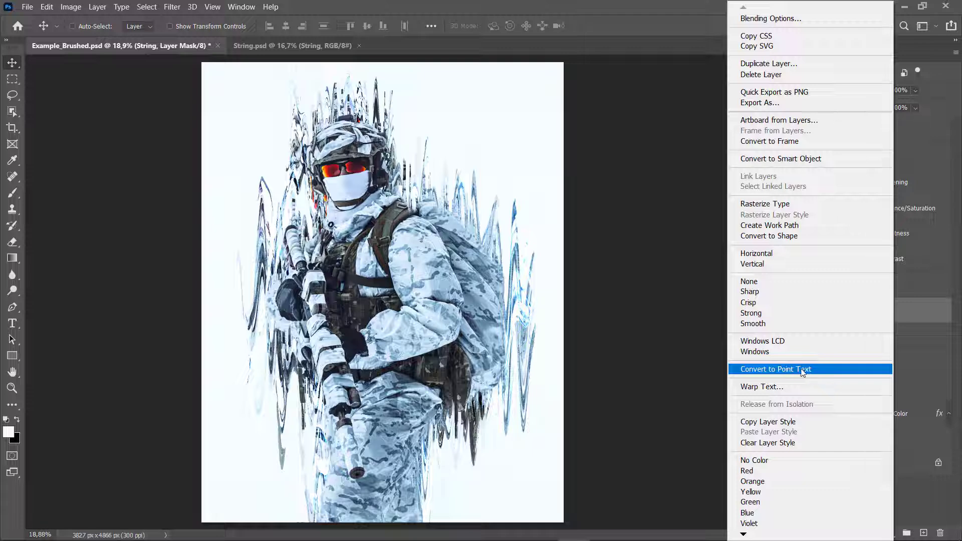
- Change the String text layer's font to Block Glitch with a size of 35 px
click(324, 248)
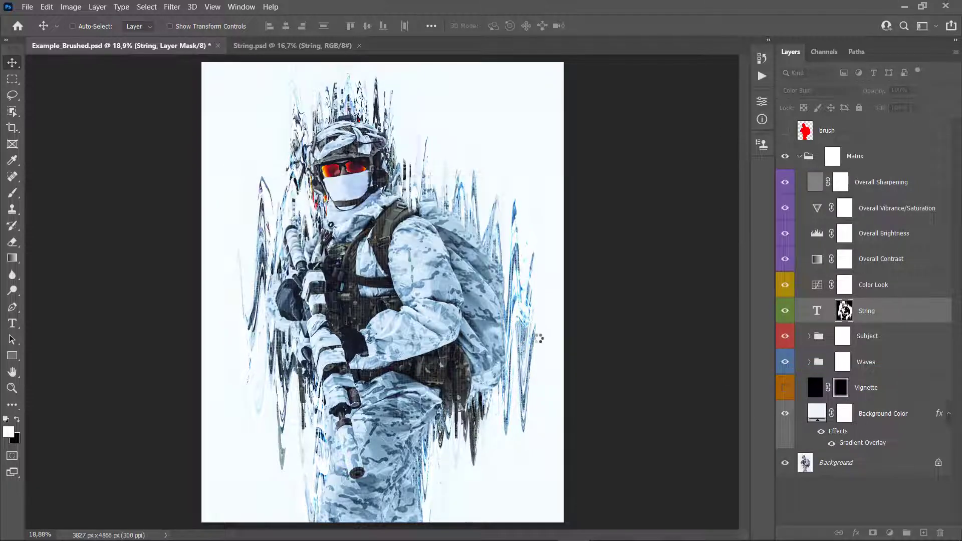
double_click(813, 311)
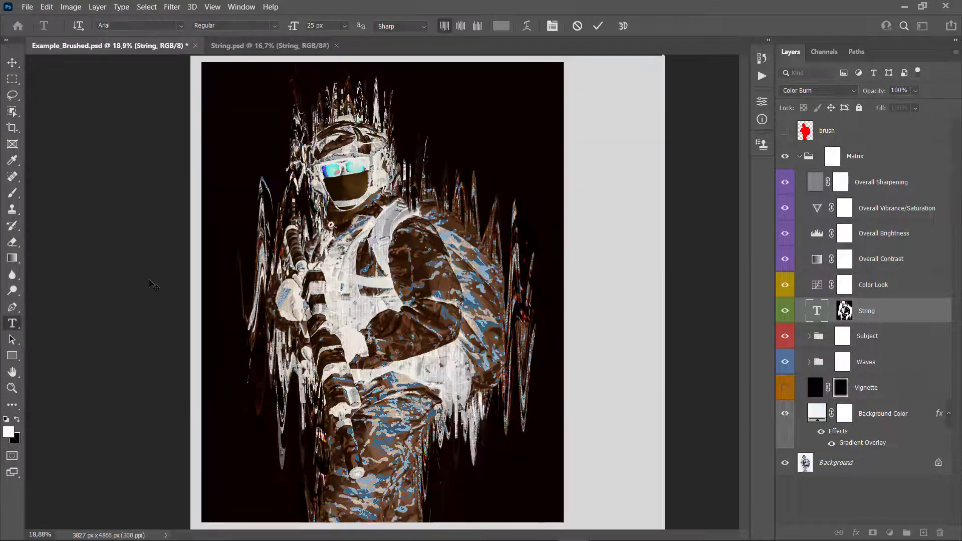
scroll(167, 101, down, 1)
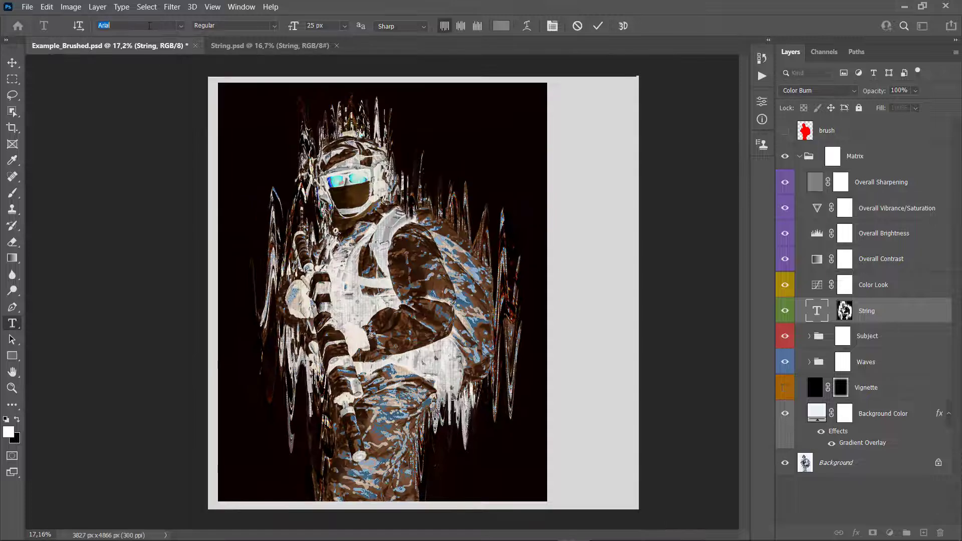
text(glitch)
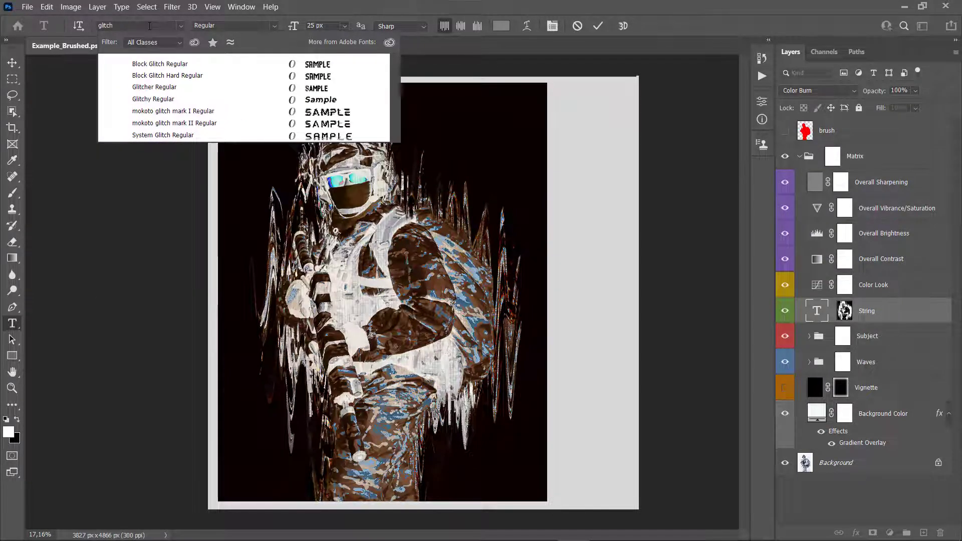
click(156, 61)
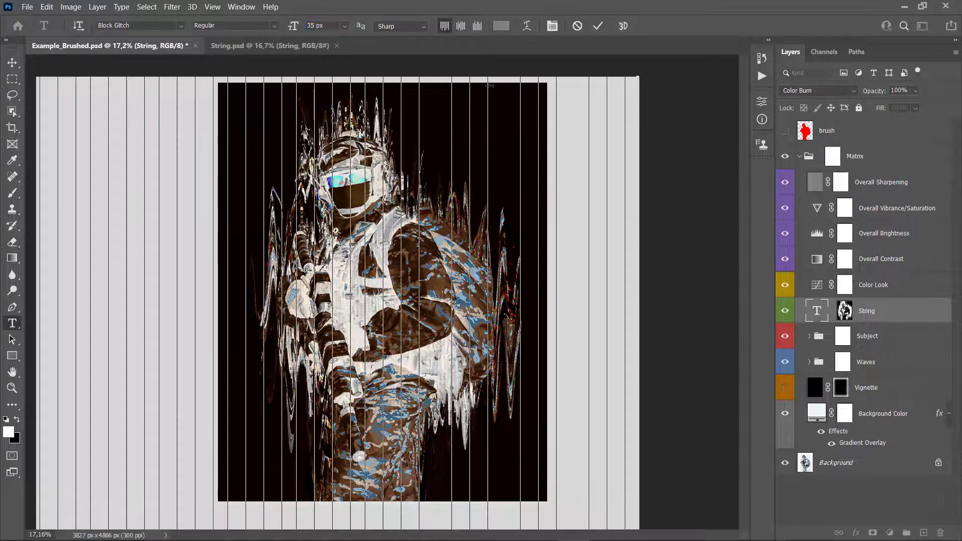
- Set the String text's colour to #5c6c61
click(501, 26)
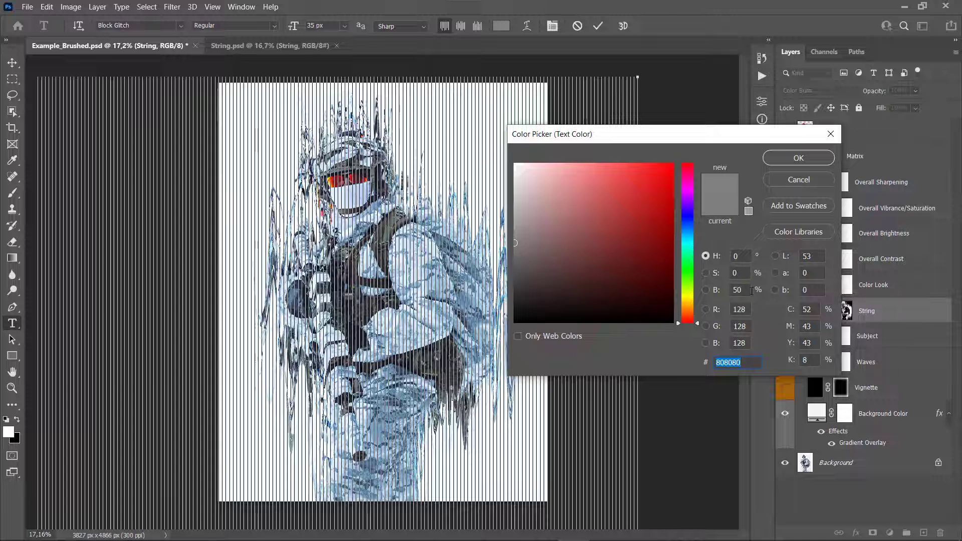
text(5c6c6)
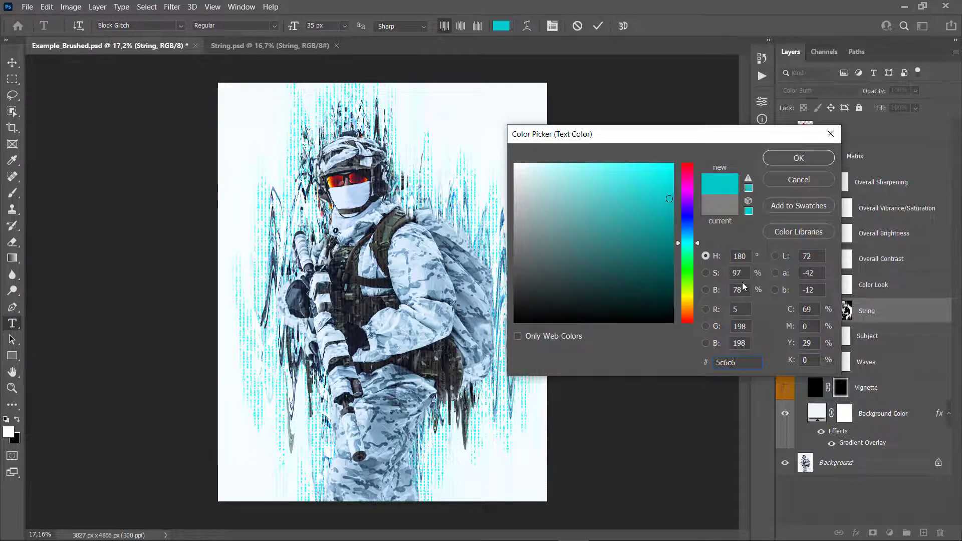
text(1)
click(798, 158)
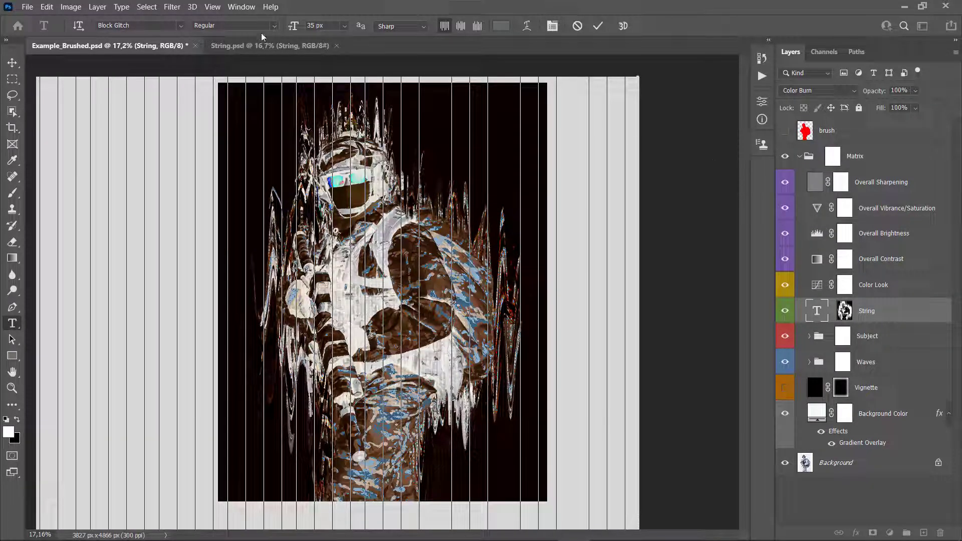
- Set the String text's leading to 55 px and commit the text edit
click(242, 7)
click(269, 144)
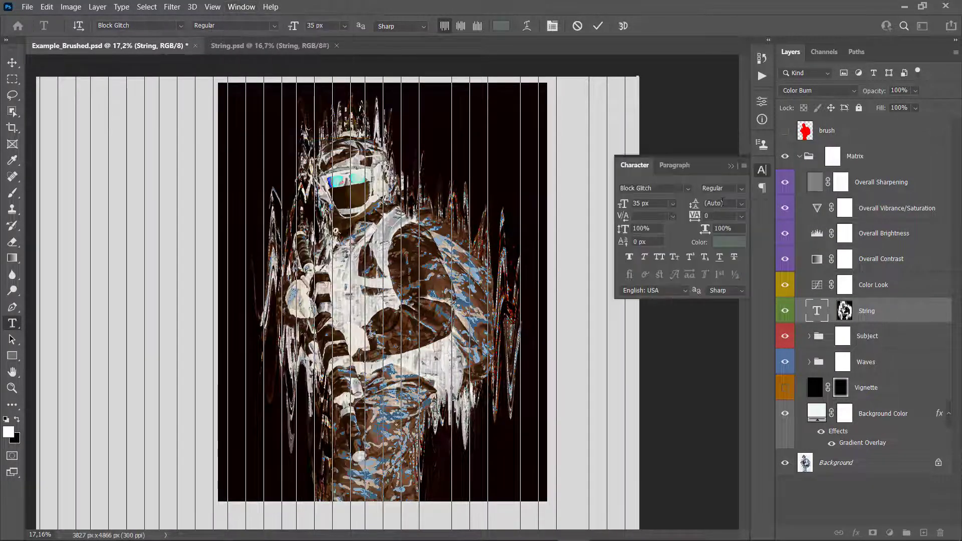
key(Return)
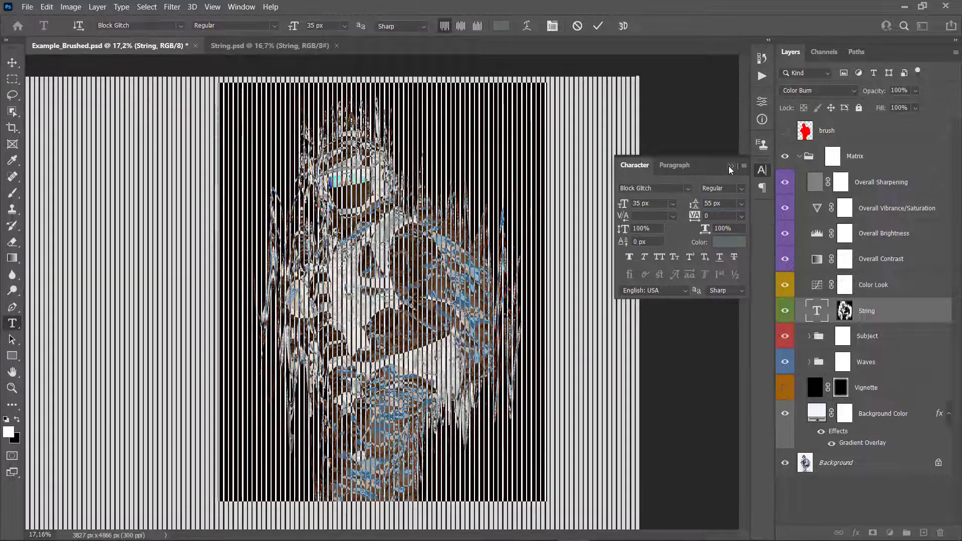
click(731, 167)
click(13, 64)
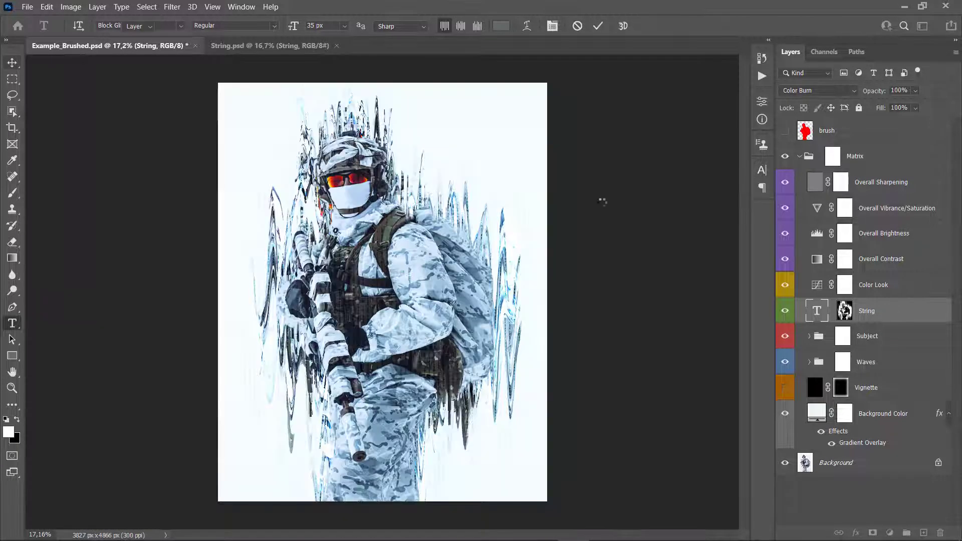
key(v)
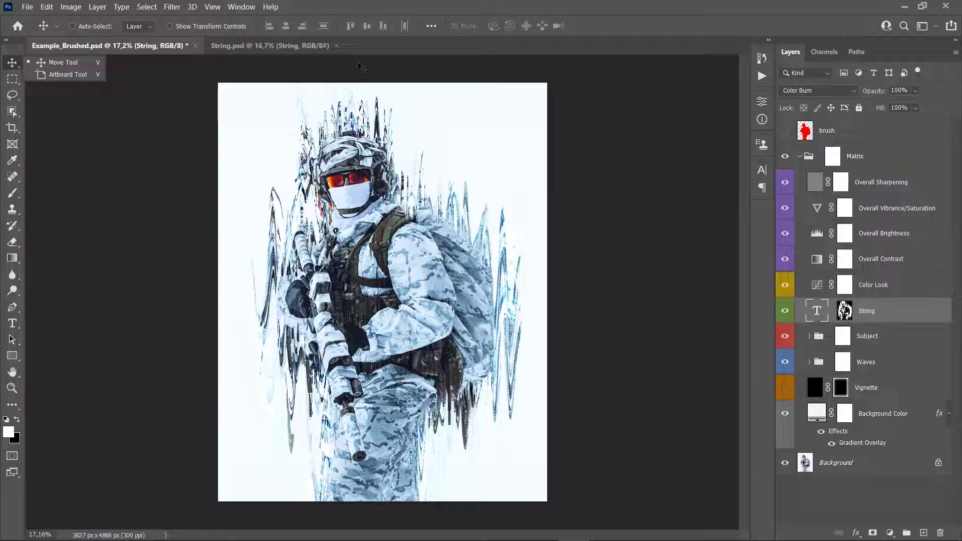
- Centre the String text horizontally on the whole canvas and inspect the lettering over the soldier up close
key(ctrl)
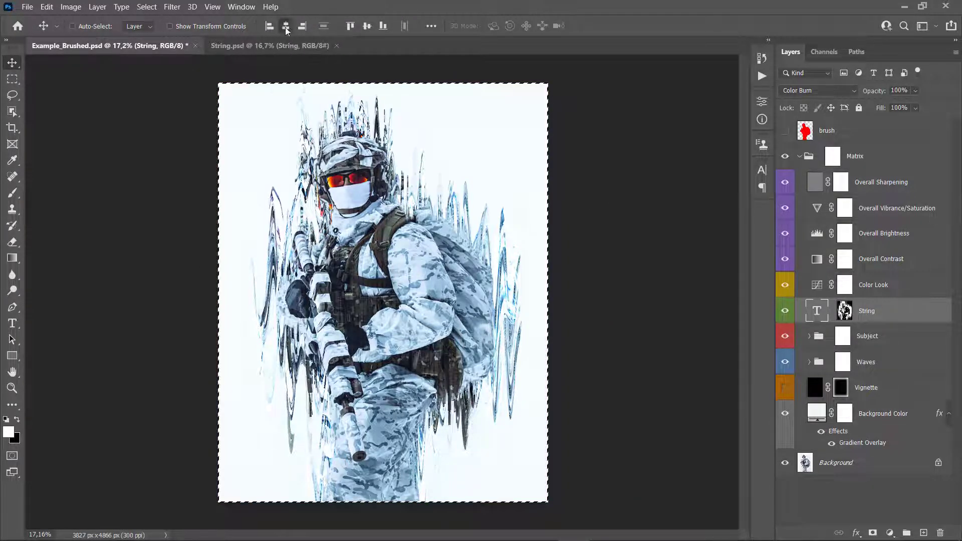
scroll(491, 258, up, 1)
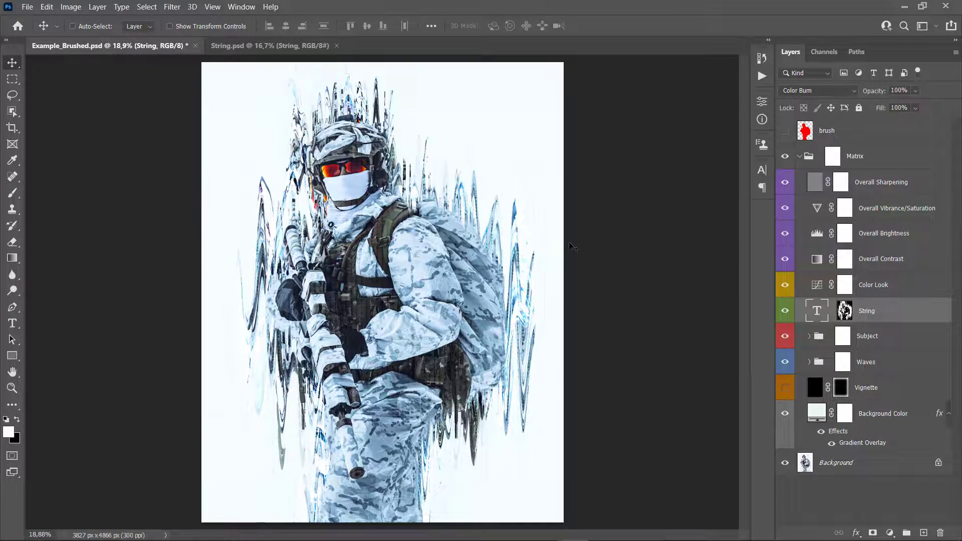
scroll(523, 189, up, 5)
scroll(477, 205, down, 5)
scroll(470, 188, up, 4)
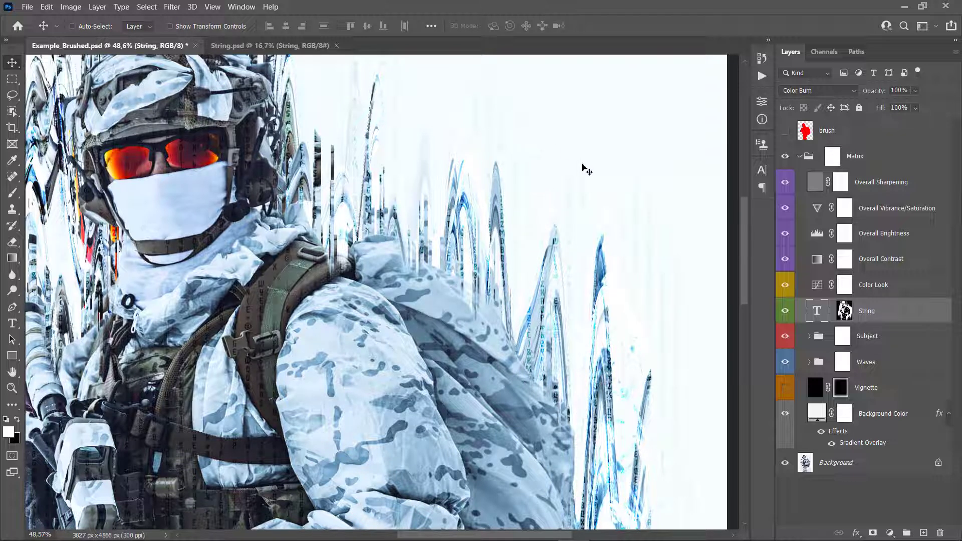
scroll(561, 185, down, 4)
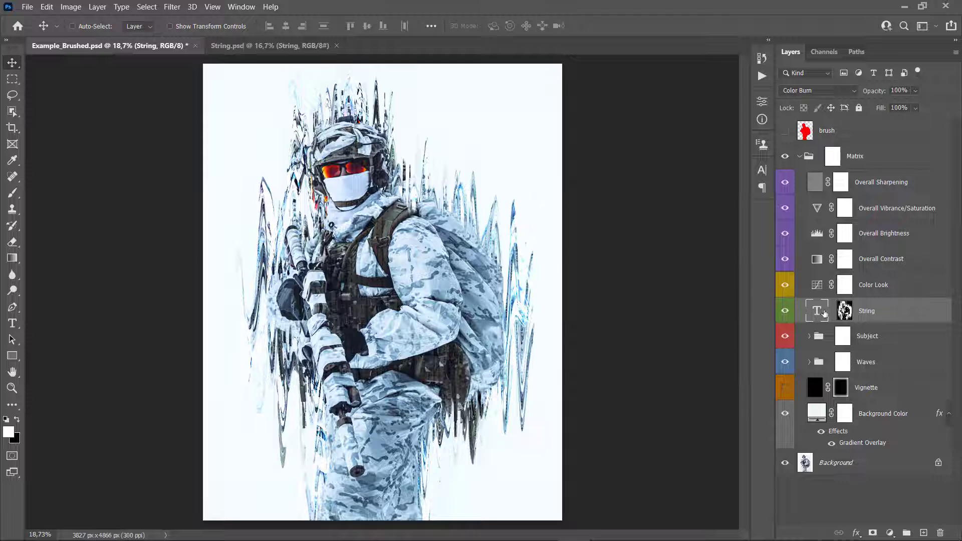
- Try enlarging the String text to about 208 px and cancel the edit
double_click(824, 311)
drag(292, 27, 399, 29)
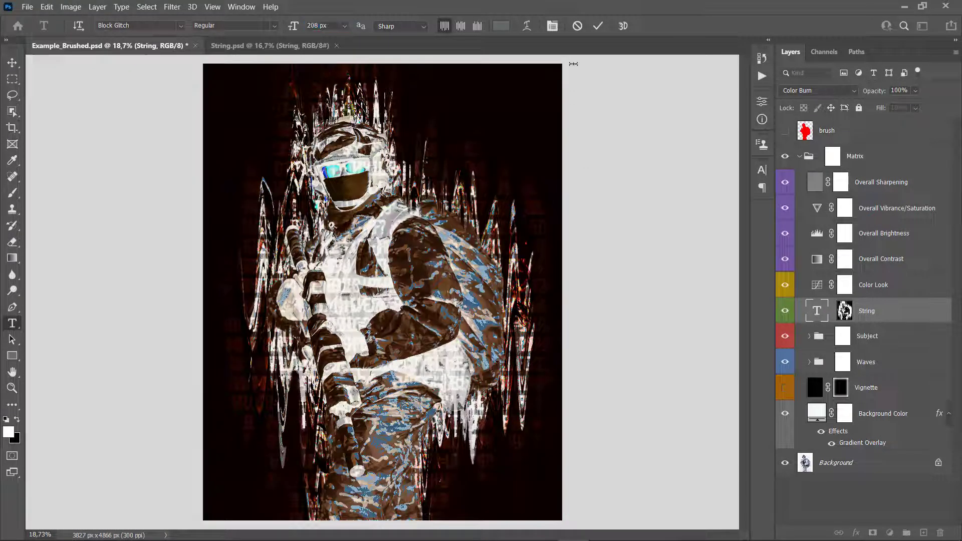
click(576, 27)
key(z)
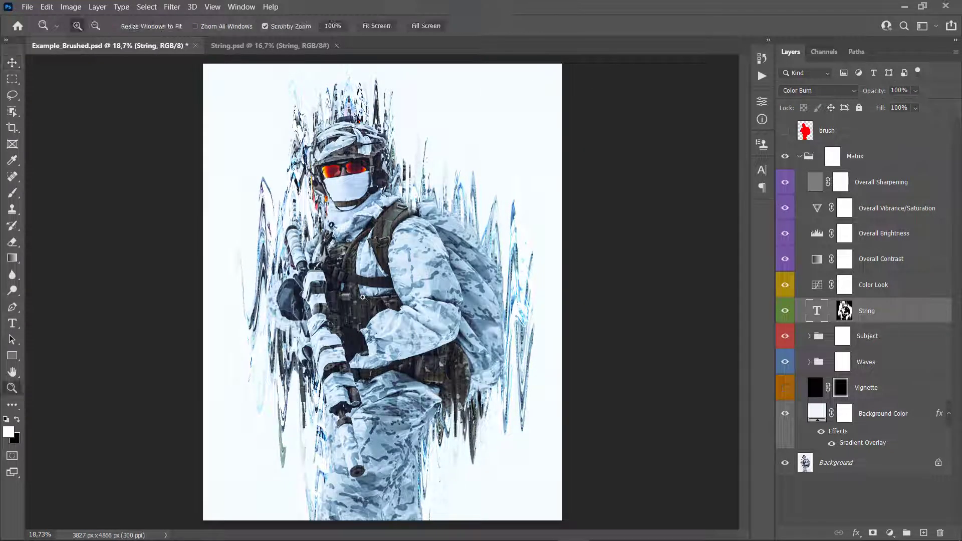
alt+click(369, 272)
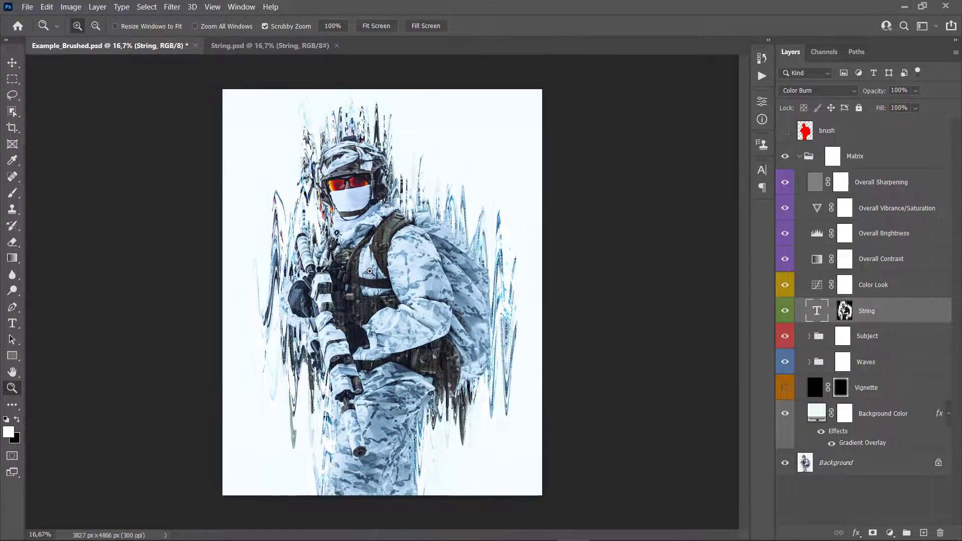
click(370, 272)
key(v)
scroll(530, 254, down, 4)
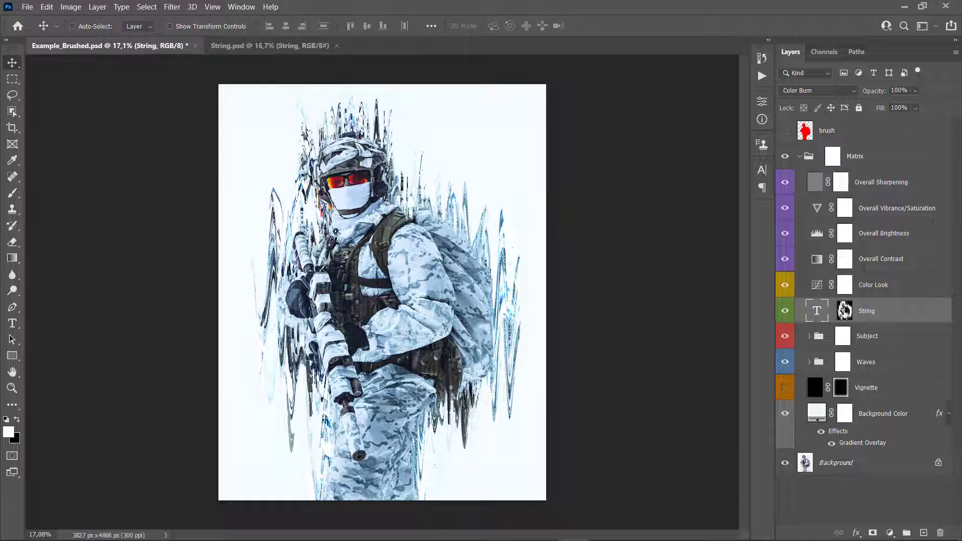
- Target the String layer's mask with the Brush tool, make black the foreground colour and return to the Move tool
click(846, 312)
click(818, 310)
click(840, 312)
key(b)
key(b)
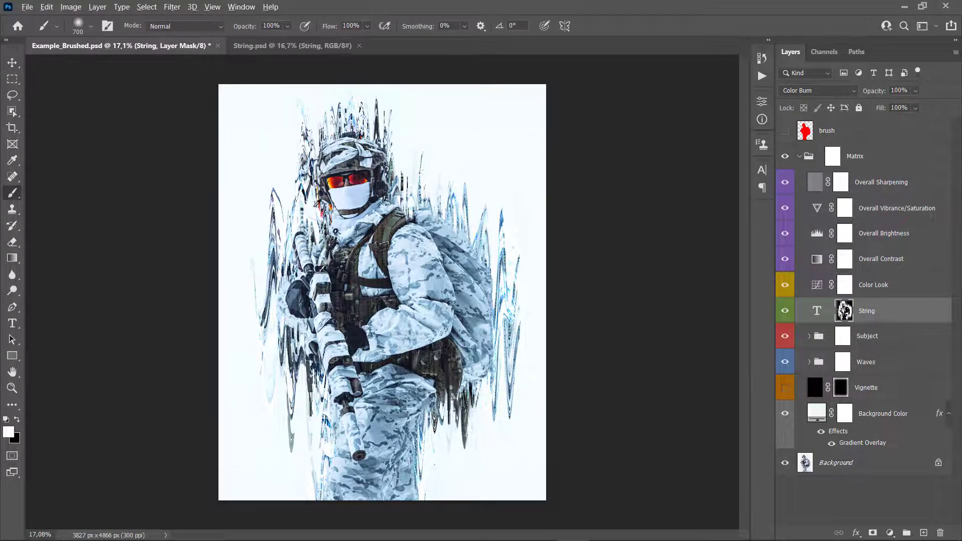
key(ctrl+0)
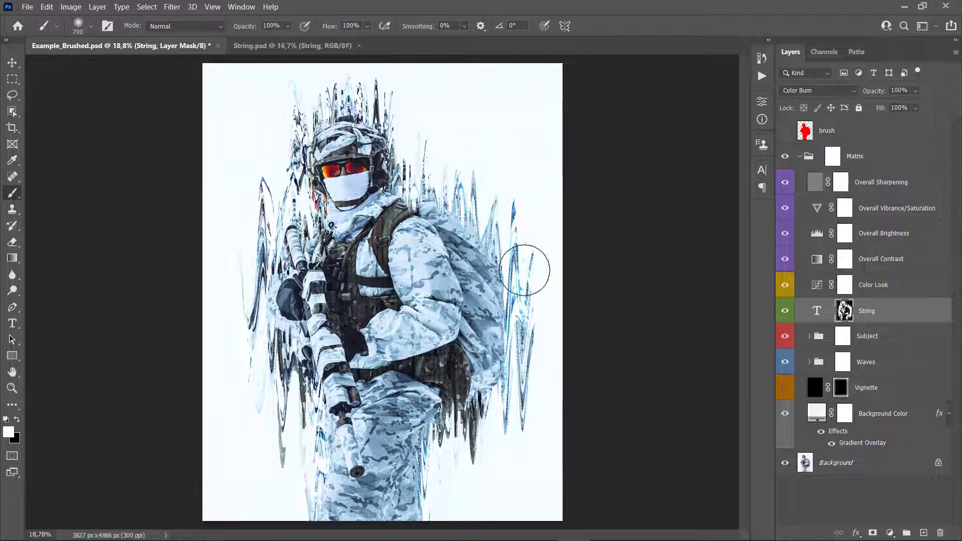
key(x)
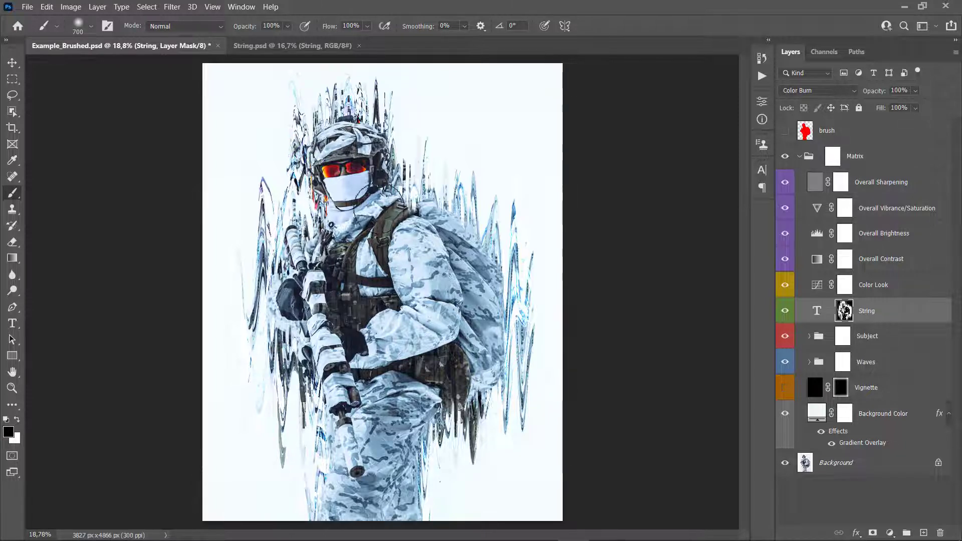
key(v)
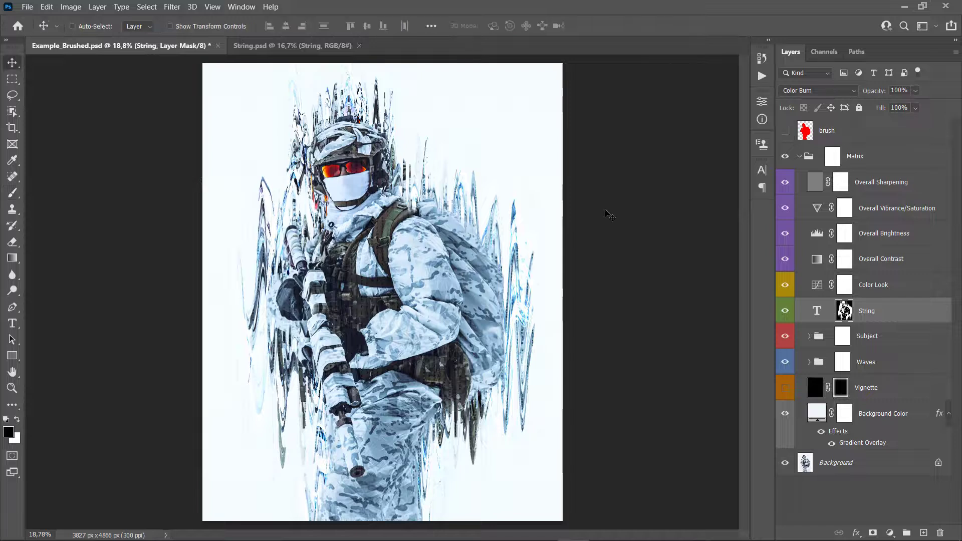
- Adjust the Color Look layer's opacity to about 53% and toggle its visibility to compare the effect
click(887, 286)
drag(872, 96, 498, 121)
drag(831, 109, 724, 257)
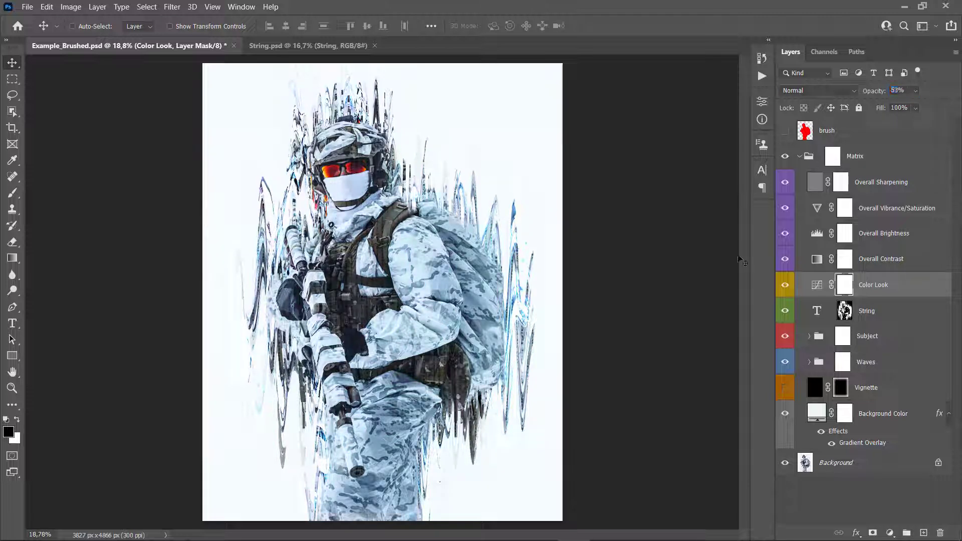
click(779, 285)
- Set the Overall Contrast layer's opacity to about 49% and compare the picture with the layer hidden and shown
click(895, 262)
click(786, 259)
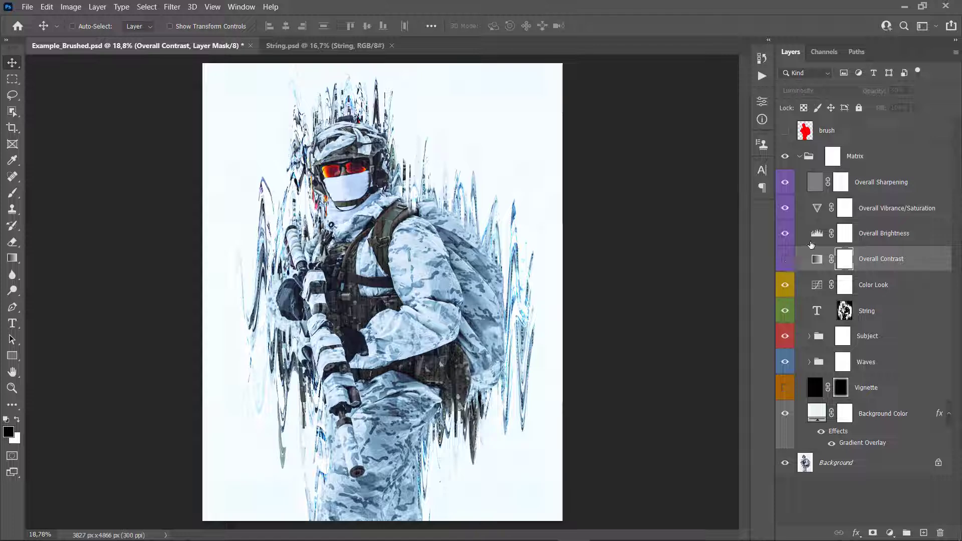
drag(870, 91, 949, 320)
click(785, 260)
click(786, 260)
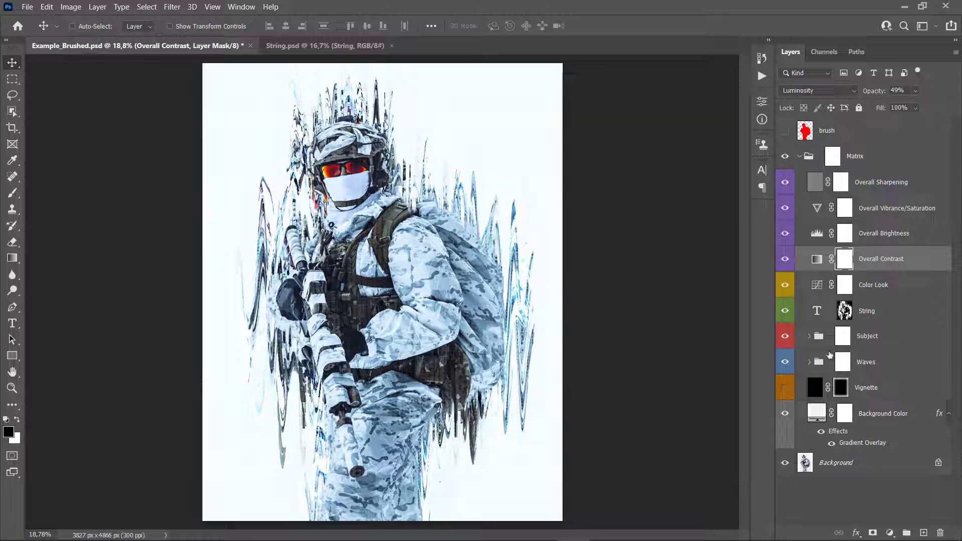
- Try shadow, midtone and output changes in the Overall Brightness layer's Levels, undo the midtone change and set the highlight input to 255
click(894, 236)
double_click(821, 233)
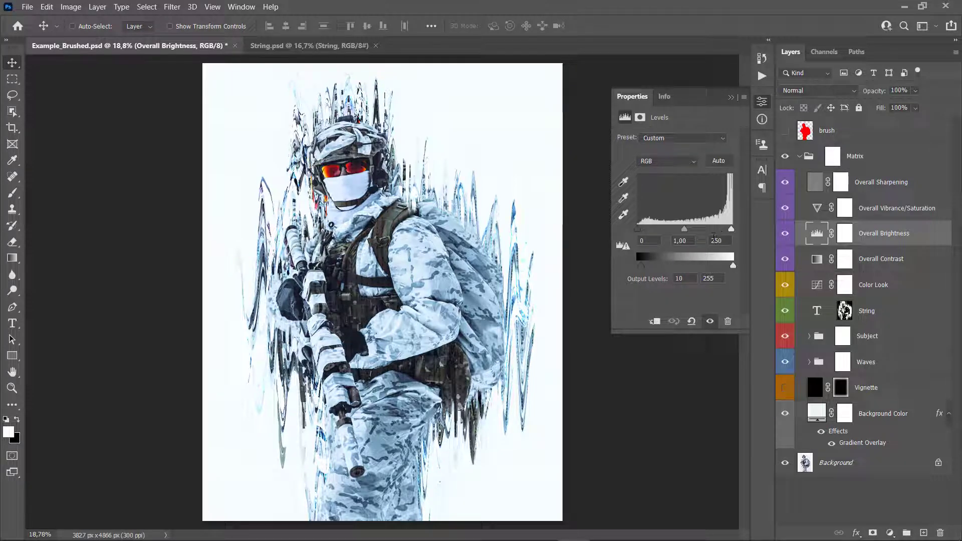
mouse_move(638, 228)
mouse_down()
mouse_move(651, 229)
mouse_move(629, 229)
mouse_up()
drag(733, 229, 701, 234)
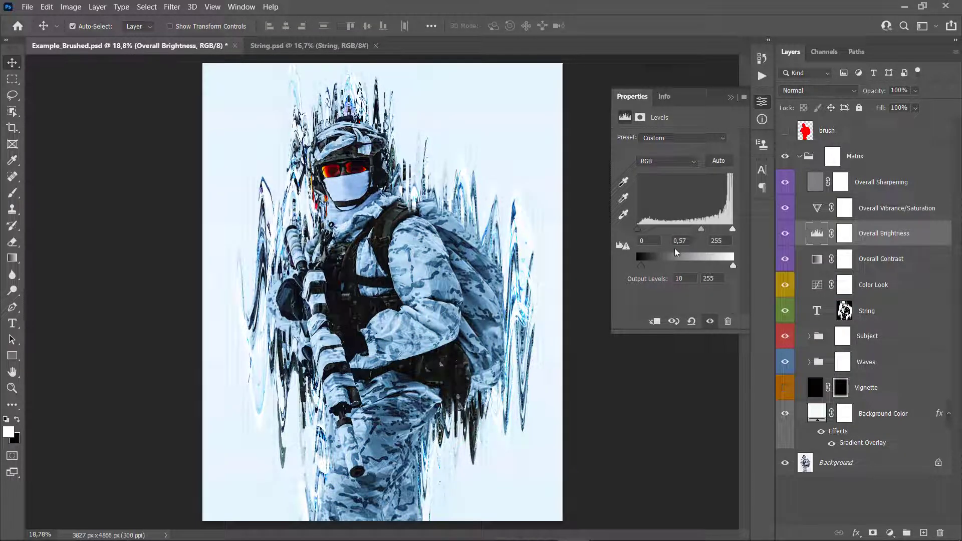
key(ctrl+z)
mouse_move(654, 267)
mouse_down()
mouse_move(663, 267)
mouse_move(642, 267)
mouse_up()
mouse_move(732, 265)
mouse_down()
mouse_move(710, 269)
mouse_move(731, 266)
mouse_up()
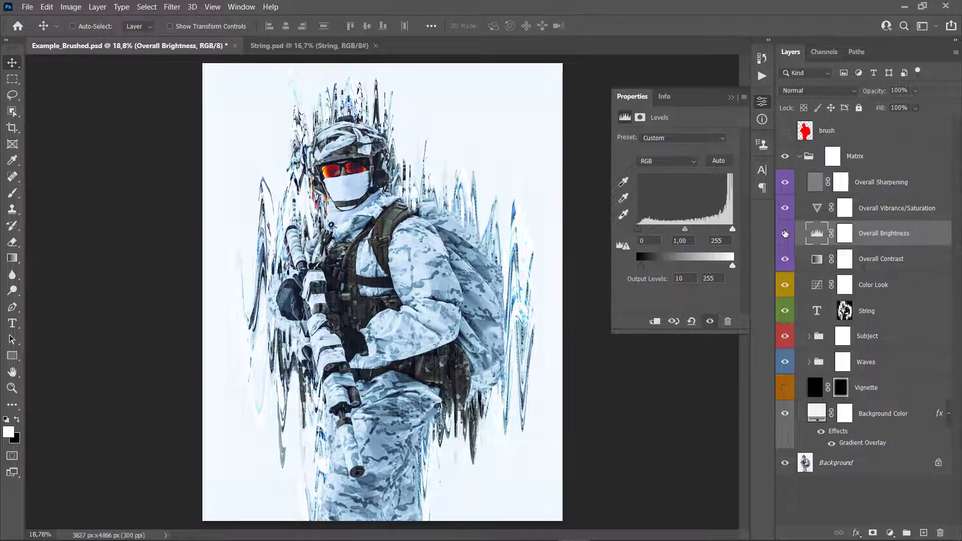
click(730, 99)
- Adjust the vibrance and saturation amounts of the Overall Vibrance/Saturation layer
click(901, 214)
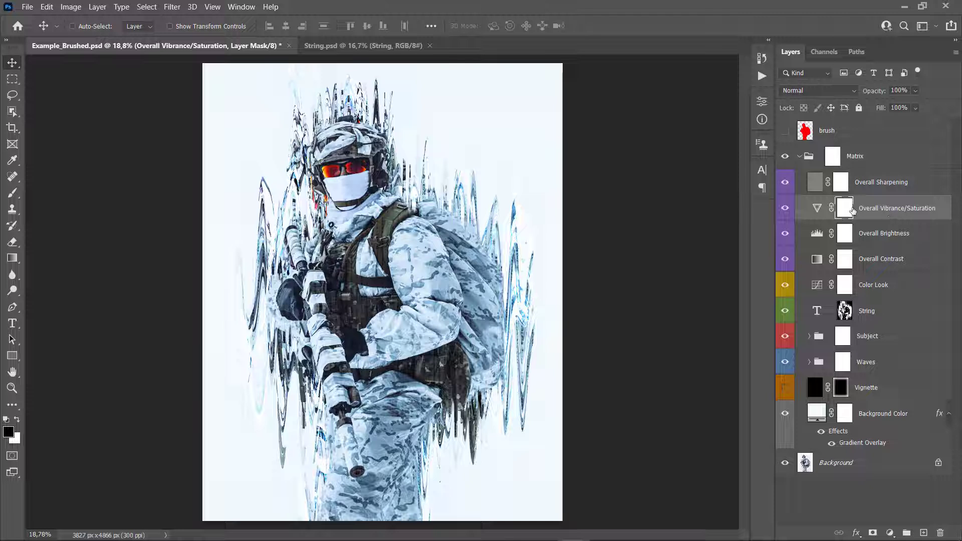
double_click(816, 205)
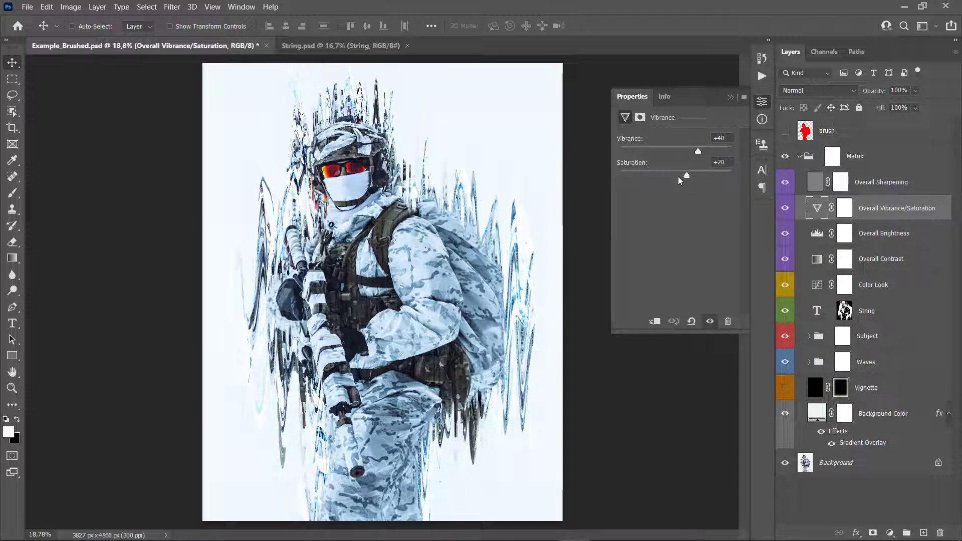
drag(697, 151, 689, 174)
click(731, 99)
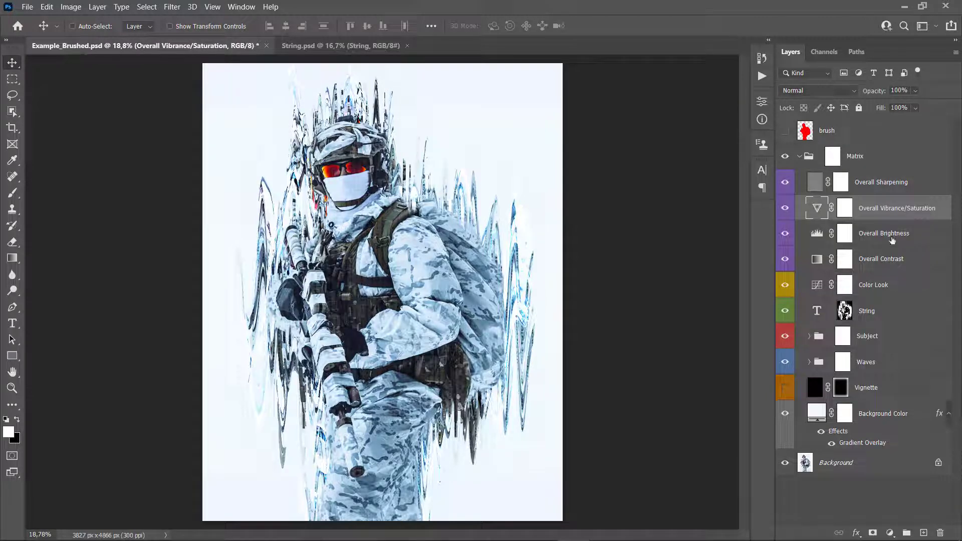
- Set the Overall Sharpening layer's opacity to 100%
click(884, 185)
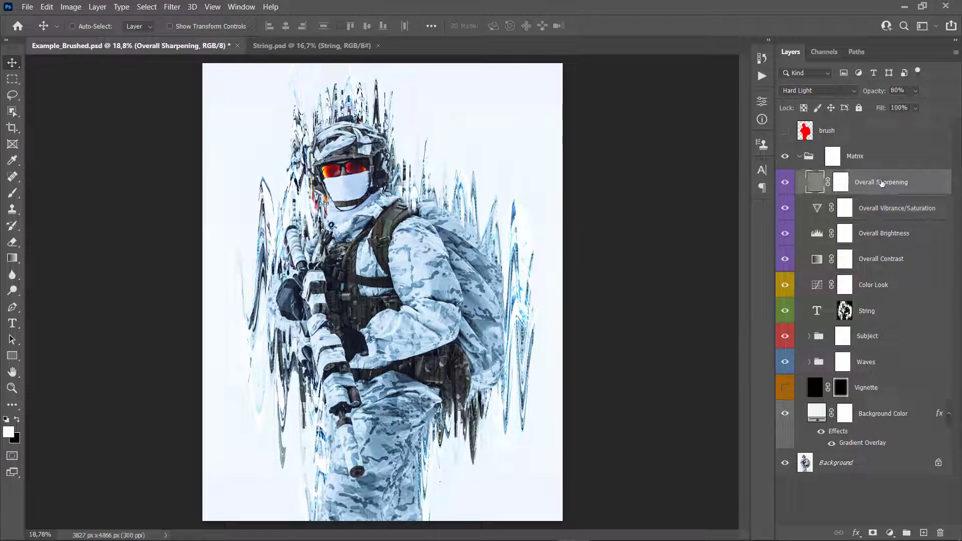
drag(873, 92, 539, 253)
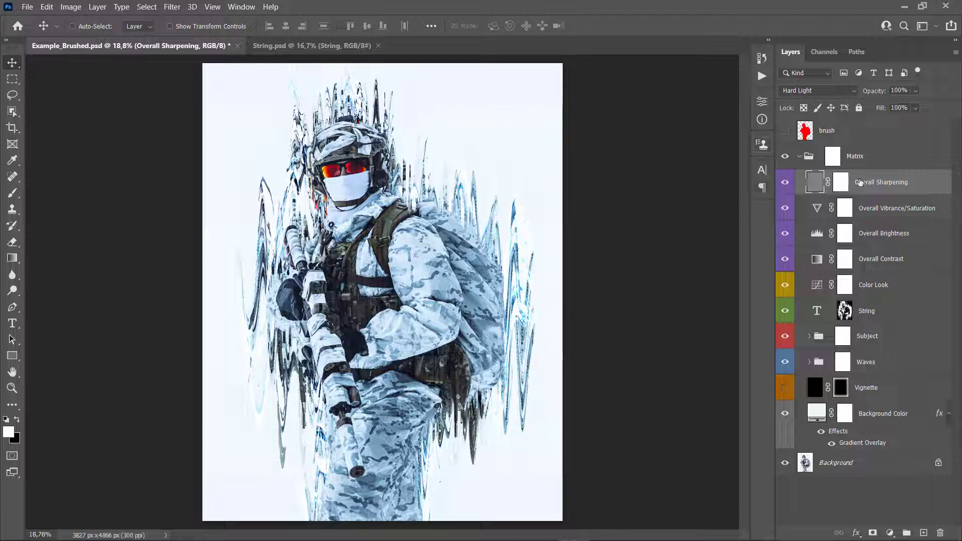
- Play the Update Sharpening action from the Matrix action set to refresh the Overall Sharpening layer
click(761, 76)
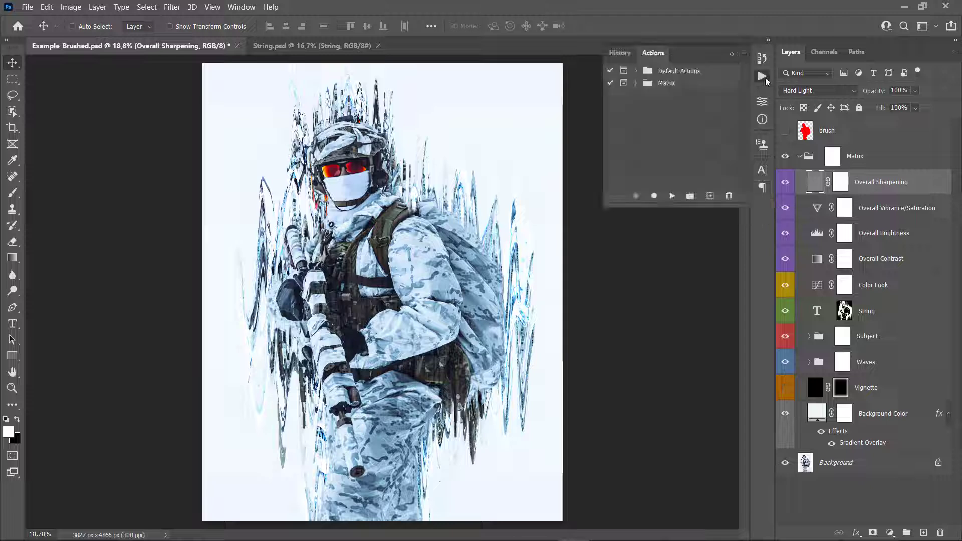
click(635, 83)
click(640, 109)
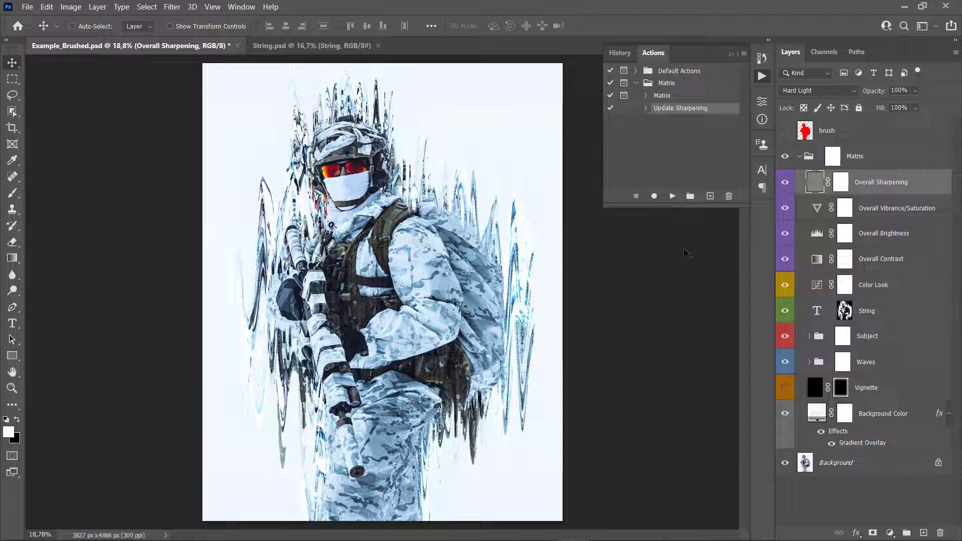
click(674, 198)
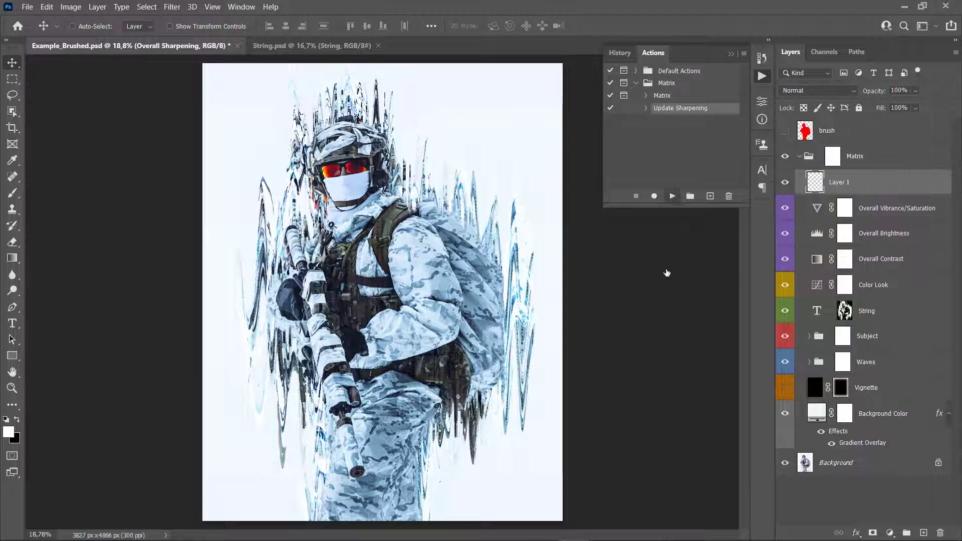
click(732, 53)
click(869, 187)
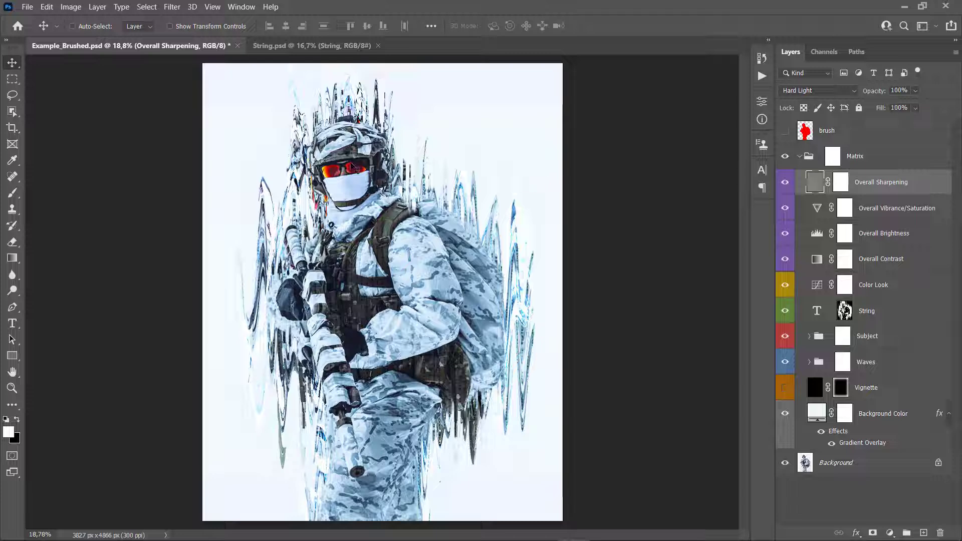
- Examine the sharpened soldier and wave effect up close and as a whole, collapsing the Matrix layer group
key(z)
click(367, 163)
key(ctrl+0)
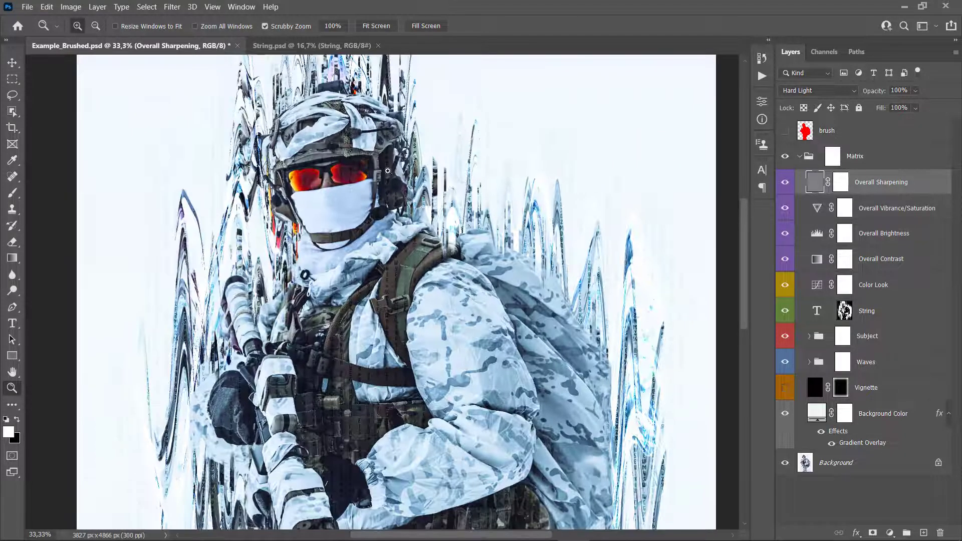
click(397, 193)
key(v)
click(799, 156)
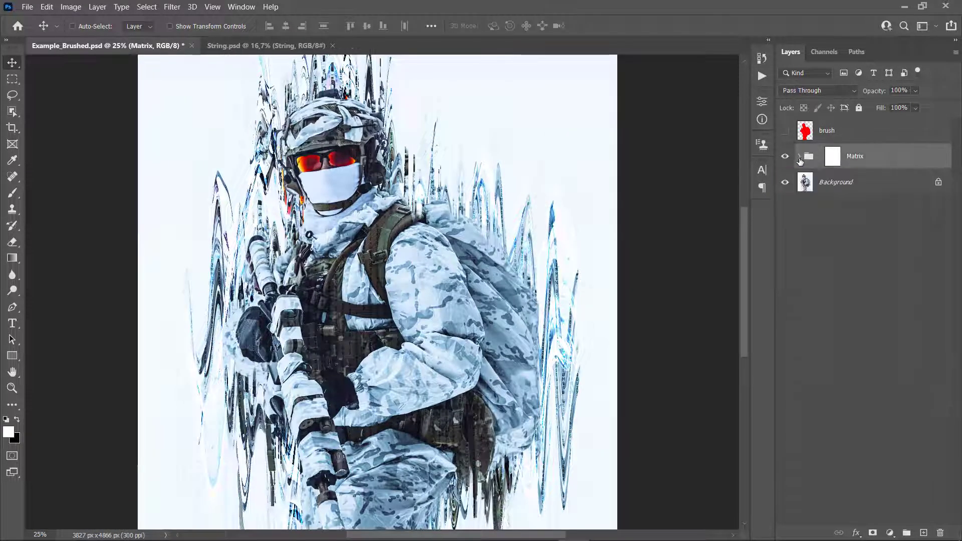
key(z)
alt+click(456, 234)
key(v)
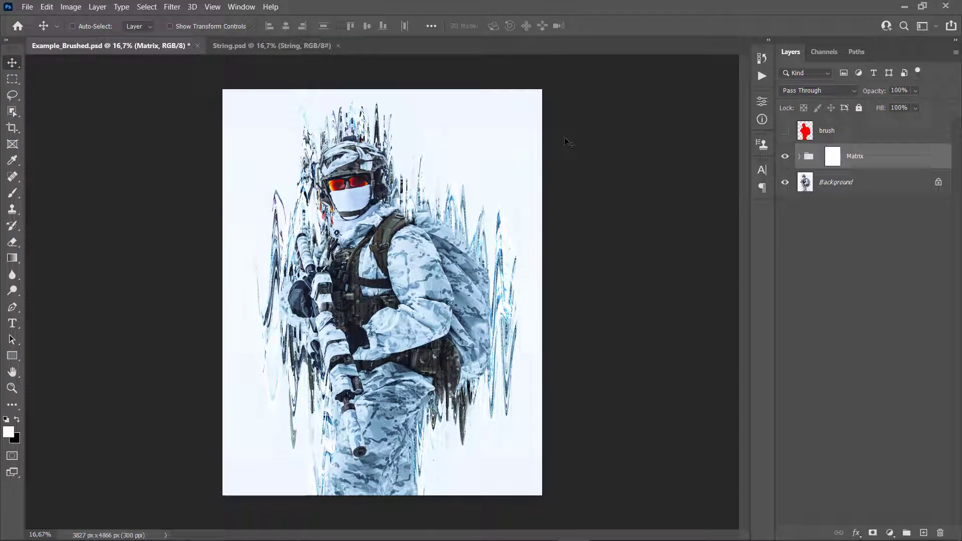
- Try deleting the Matrix group and showing the brush layer
key(Delete)
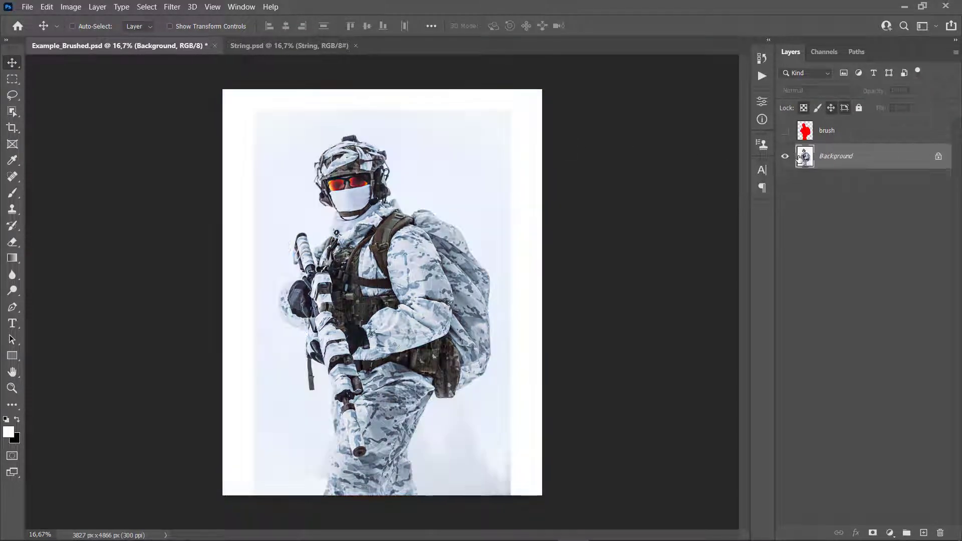
click(785, 132)
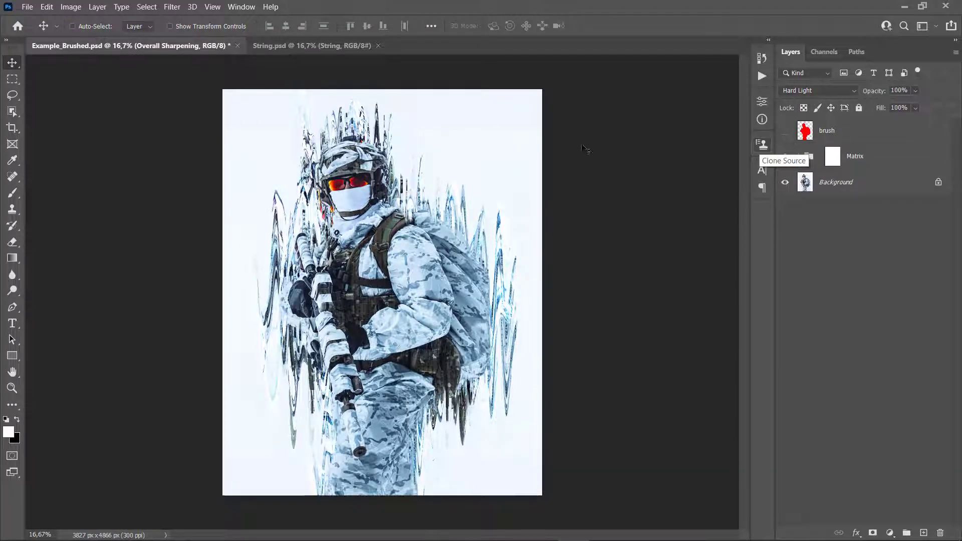
- Duplicate the Background layer, place the copy directly above the Matrix group and hide it to compare the original with the effect
click(858, 184)
key(ctrl+j)
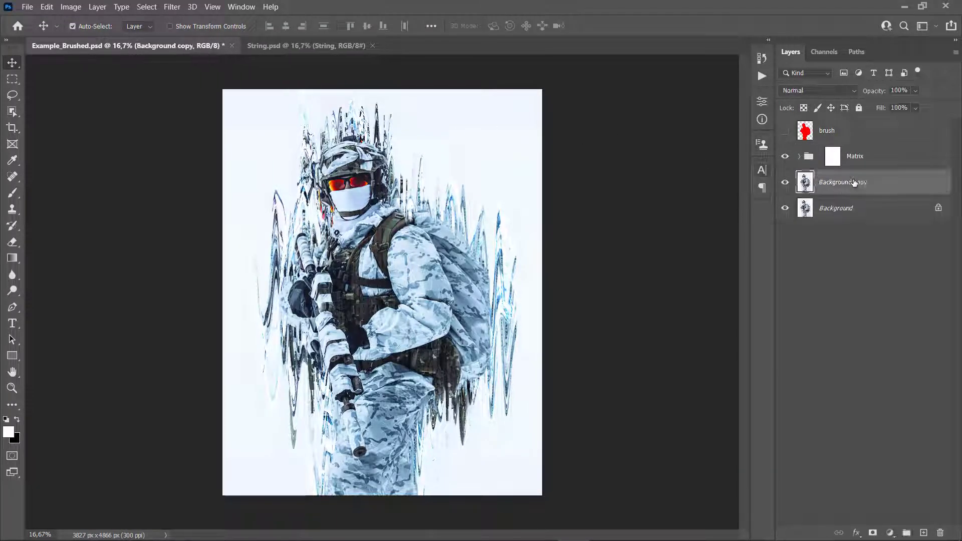
drag(870, 181, 870, 144)
key(z)
key(v)
click(785, 156)
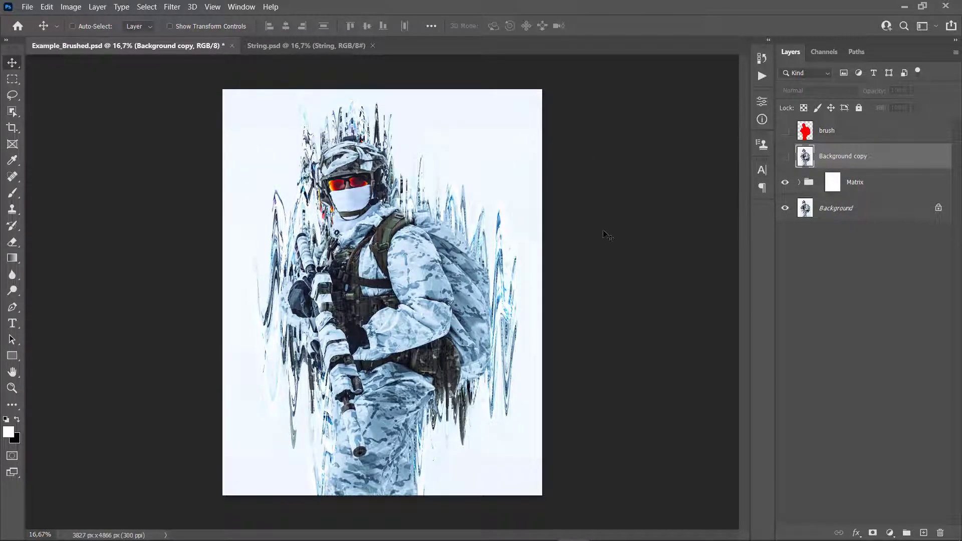
key(h)
scroll(382, 241, up, 1)
drag(480, 216, 515, 218)
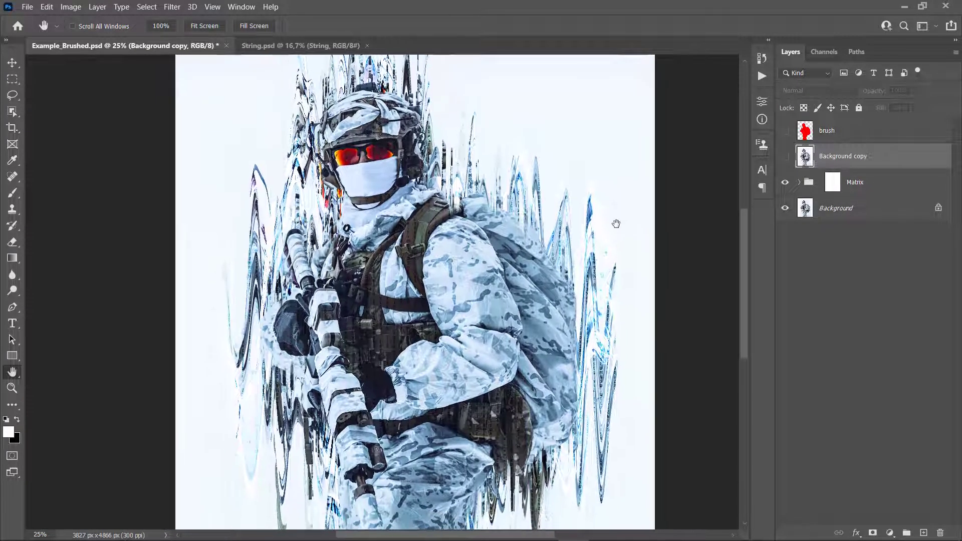
key(v)
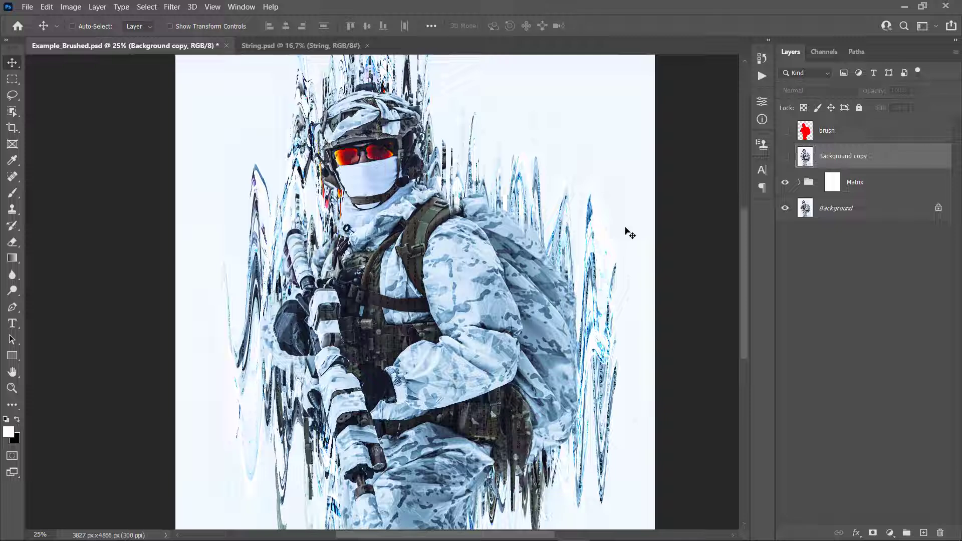